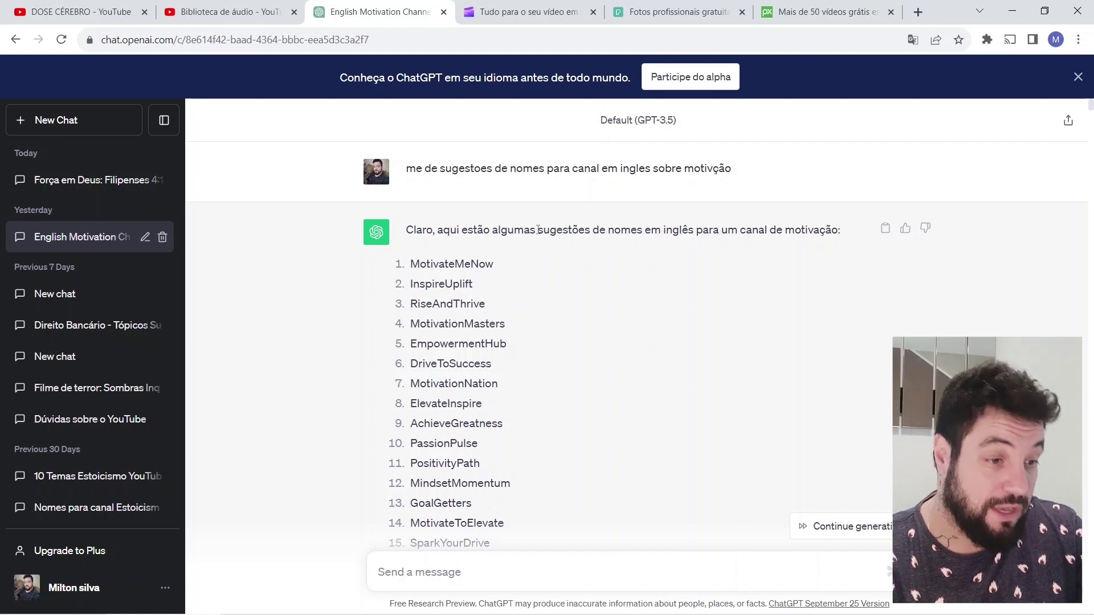
Review the prompt requesting English names for a motivation channel and the list of suggested names.
{"action": "left_click_drag", "start_coordinate": [439, 168], "coordinate": [629, 168]}
{"action": "left_click", "coordinate": [652, 171]}
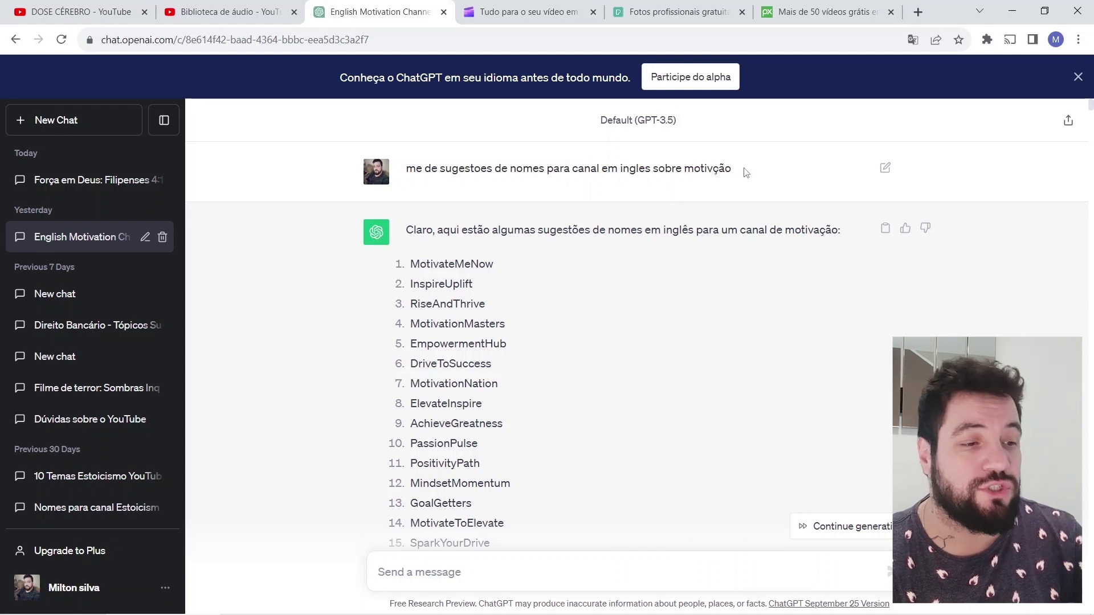
{"action": "scroll", "coordinate": [589, 345], "scroll_direction": "down", "scroll_amount": 1}
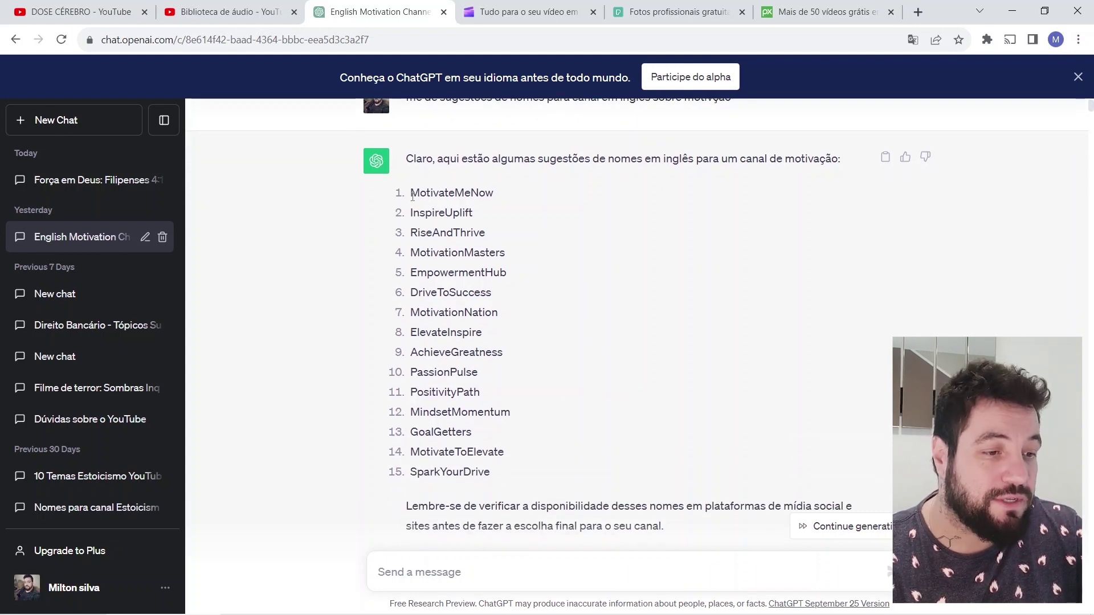
{"action": "left_click_drag", "start_coordinate": [412, 196], "coordinate": [549, 463]}
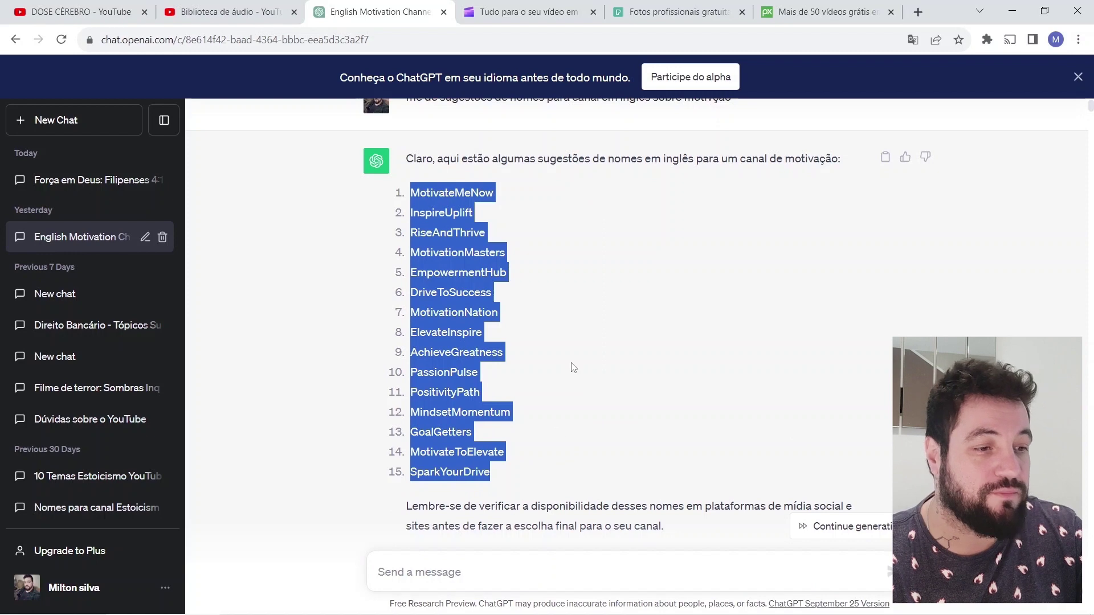
{"action": "left_click", "coordinate": [488, 370], "text": "shift"}
{"action": "left_click", "coordinate": [488, 365]}
{"action": "scroll", "coordinate": [488, 346], "scroll_direction": "down", "scroll_amount": 2}
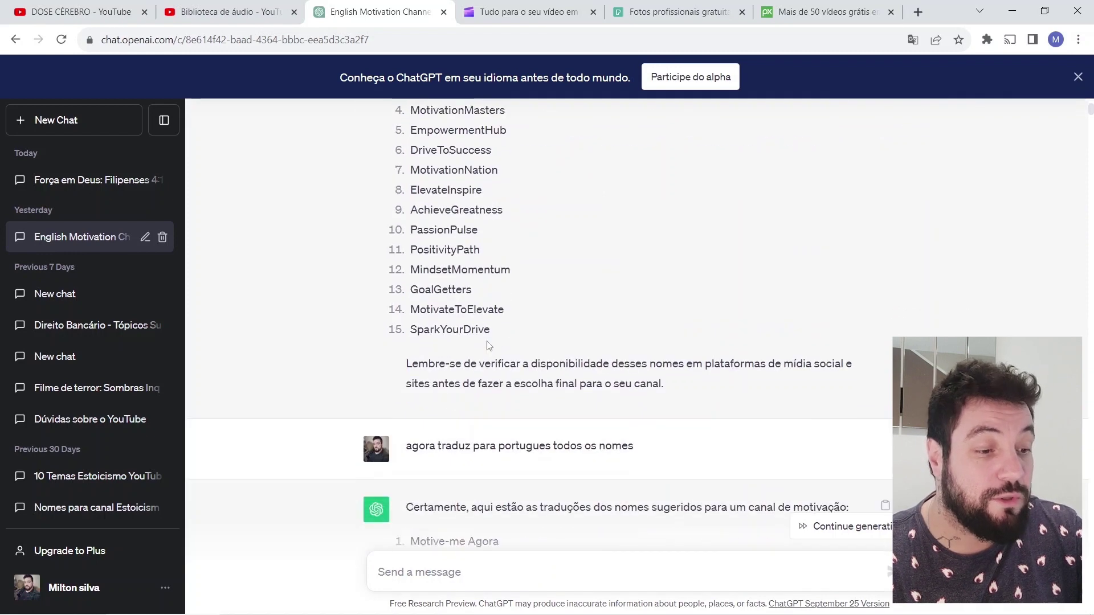
Review the follow-up prompt asking for Portuguese translations and the translated list of channel names.
{"action": "scroll", "coordinate": [488, 345], "scroll_direction": "down", "scroll_amount": 1}
{"action": "left_click_drag", "start_coordinate": [426, 374], "coordinate": [651, 374]}
{"action": "scroll", "coordinate": [651, 374], "scroll_direction": "down", "scroll_amount": 2}
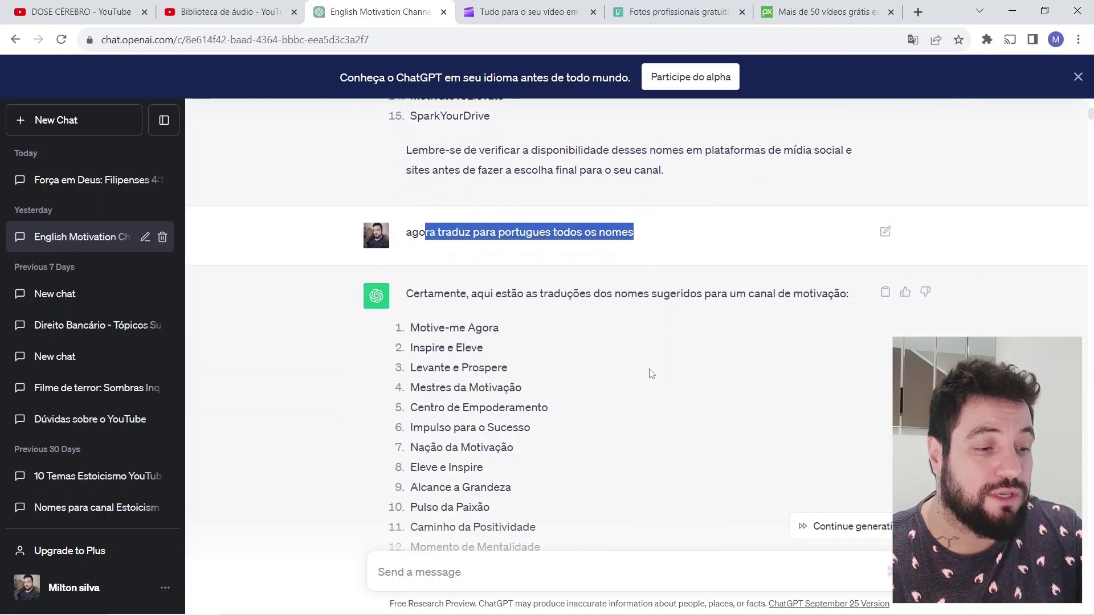
{"action": "scroll", "coordinate": [651, 374], "scroll_direction": "down", "scroll_amount": 3}
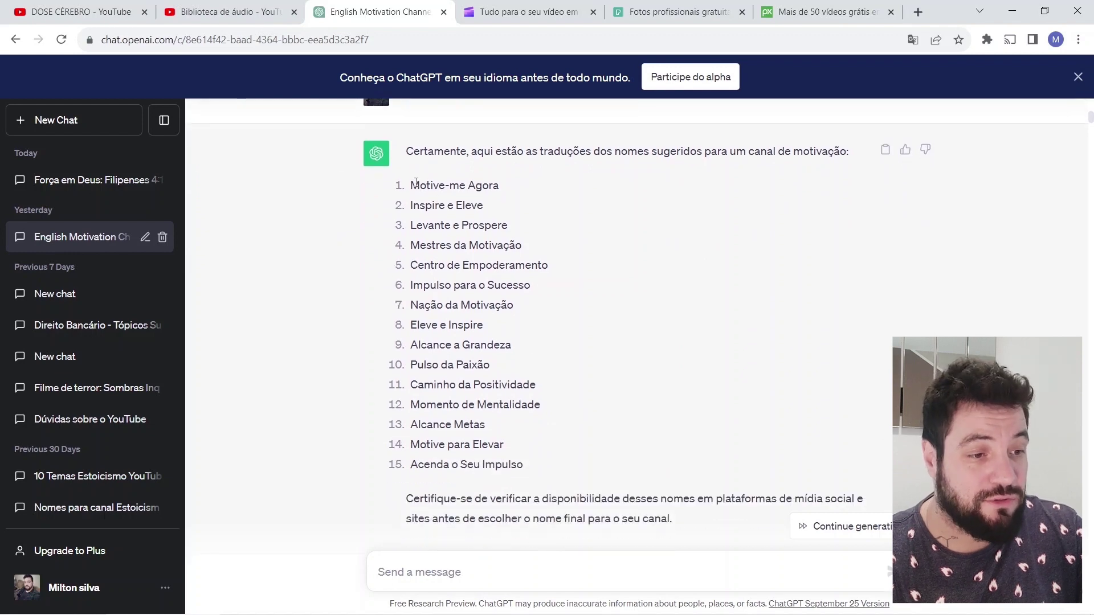
{"action": "left_click_drag", "start_coordinate": [416, 182], "coordinate": [429, 204]}
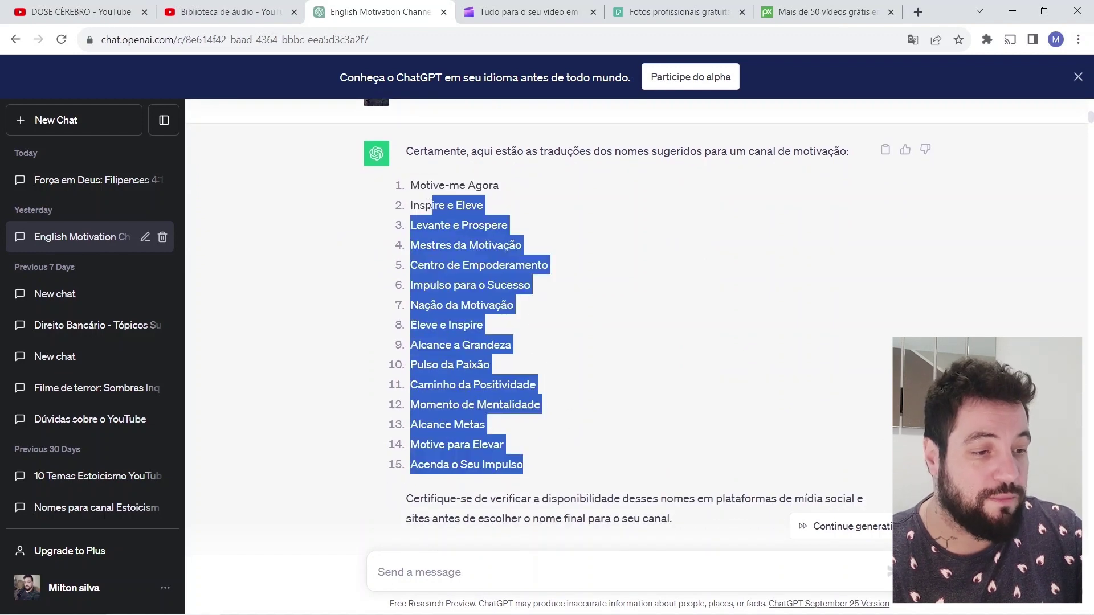
{"action": "scroll", "coordinate": [497, 306], "scroll_direction": "down", "scroll_amount": 5}
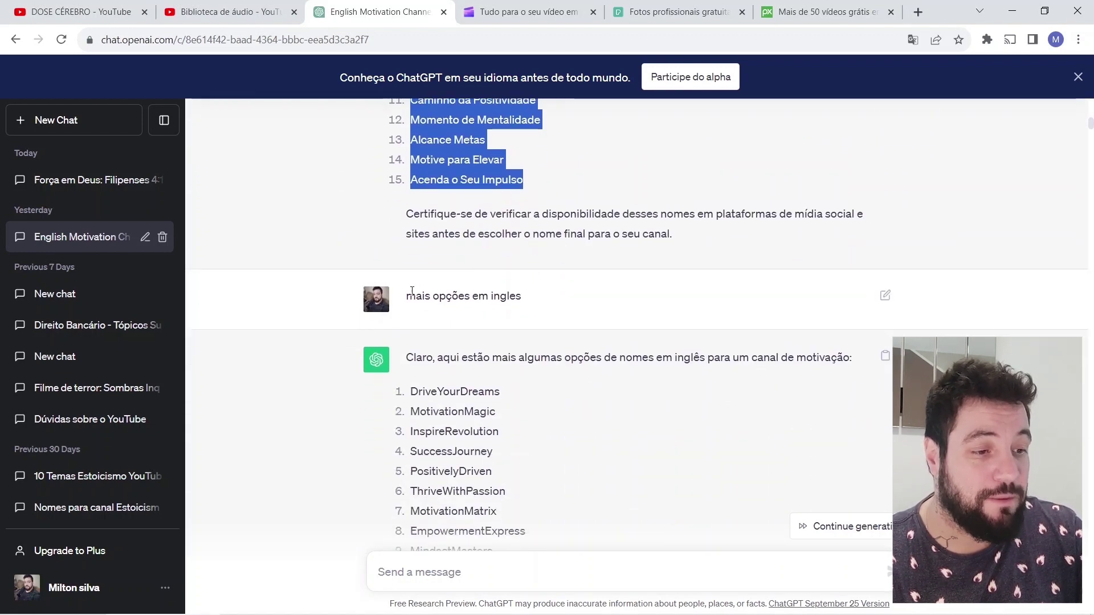
Examine the request for more English channel names, the additional suggestions, and the "traduza todos" prompt with its translations.
{"action": "left_click_drag", "start_coordinate": [412, 290], "coordinate": [535, 296]}
{"action": "scroll", "coordinate": [564, 283], "scroll_direction": "down", "scroll_amount": 4}
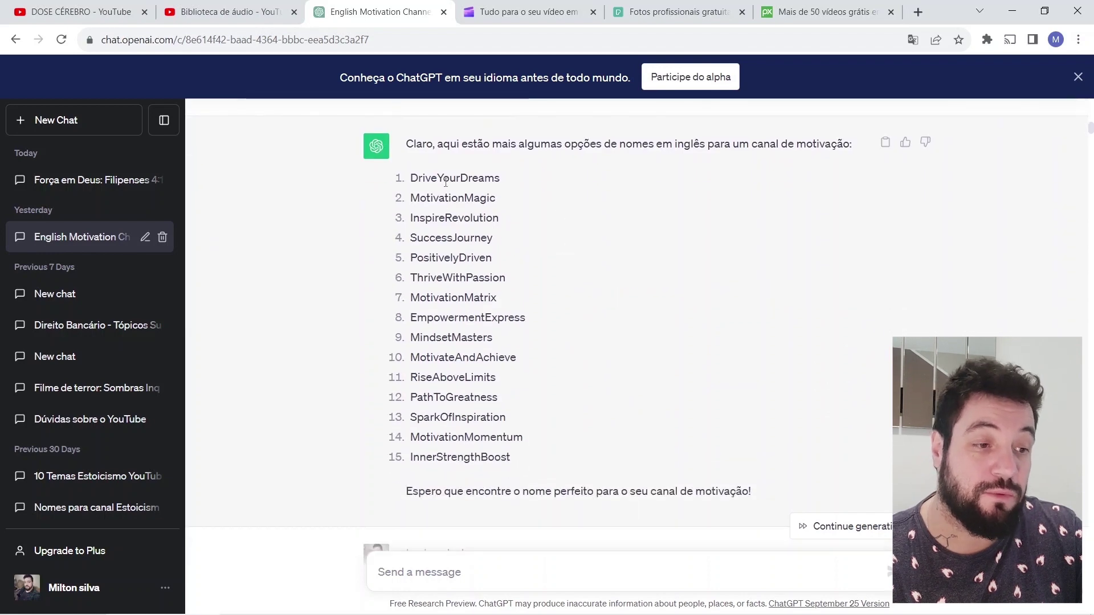
{"action": "left_click_drag", "start_coordinate": [410, 178], "coordinate": [539, 454]}
{"action": "scroll", "coordinate": [579, 361], "scroll_direction": "down", "scroll_amount": 5}
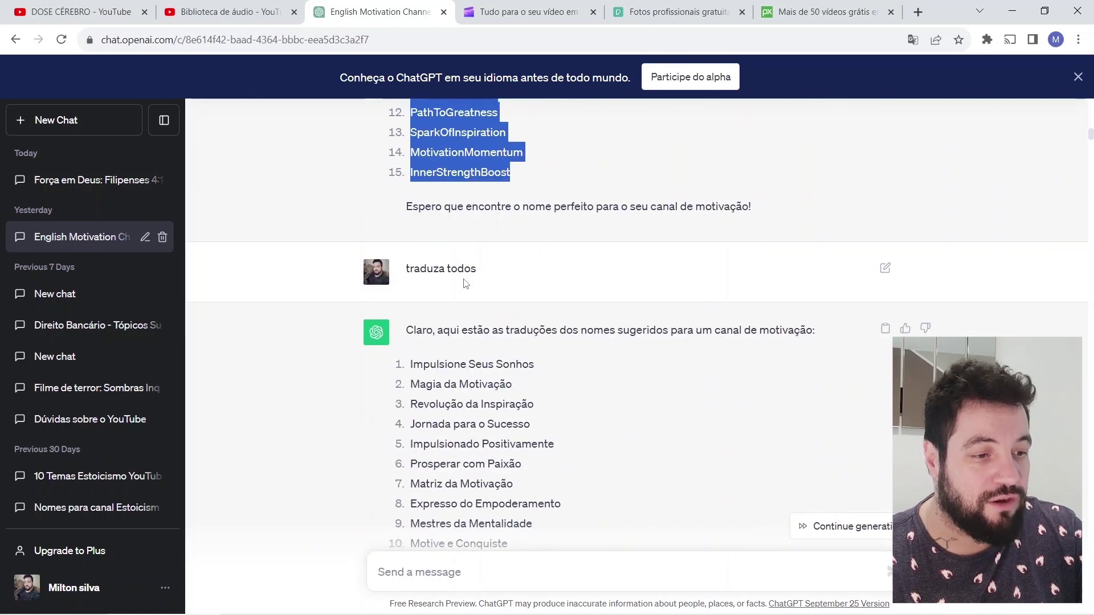
{"action": "left_click_drag", "start_coordinate": [409, 268], "coordinate": [508, 291]}
{"action": "left_click", "coordinate": [494, 281]}
{"action": "left_click", "coordinate": [520, 290]}
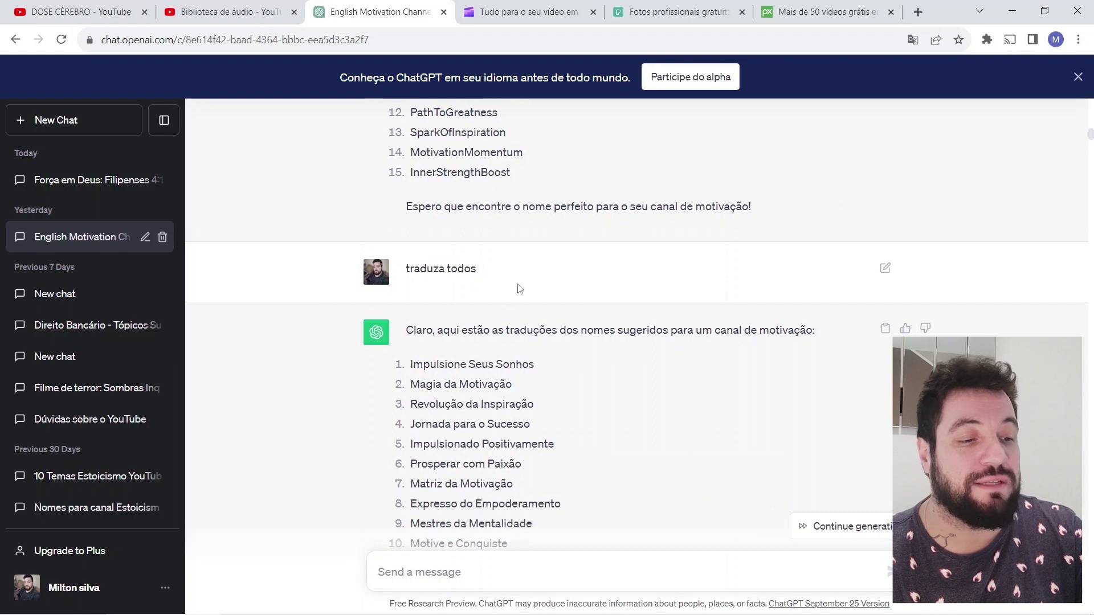
{"action": "scroll", "coordinate": [520, 290], "scroll_direction": "down", "scroll_amount": 4}
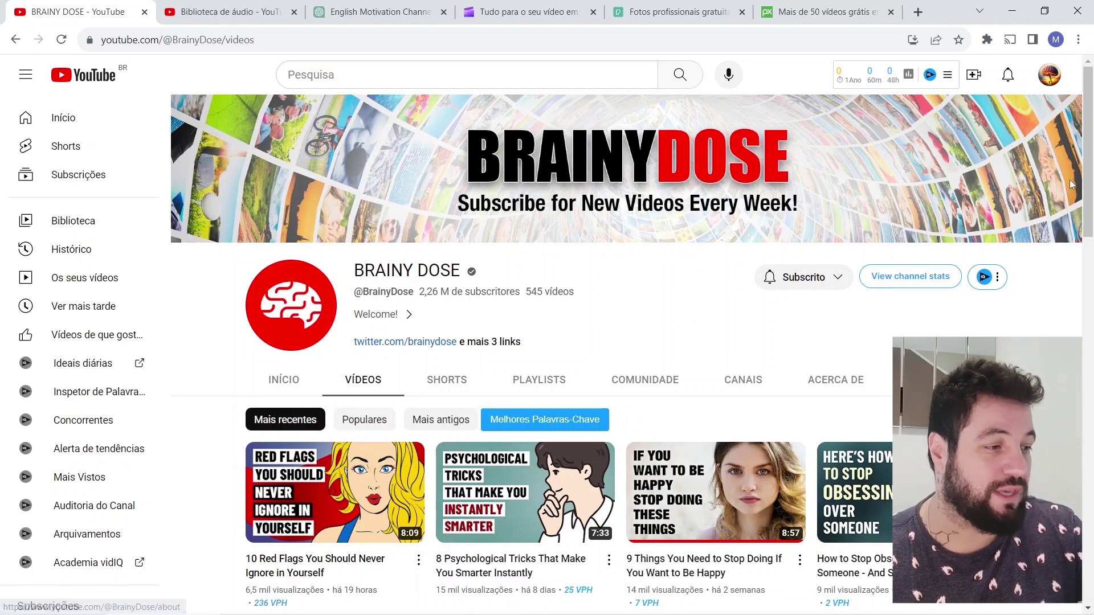
On the BRAINY DOSE YouTube channel's videos page, translate the page into Portuguese.
{"action": "scroll", "coordinate": [1091, 188], "scroll_direction": "down", "scroll_amount": 3}
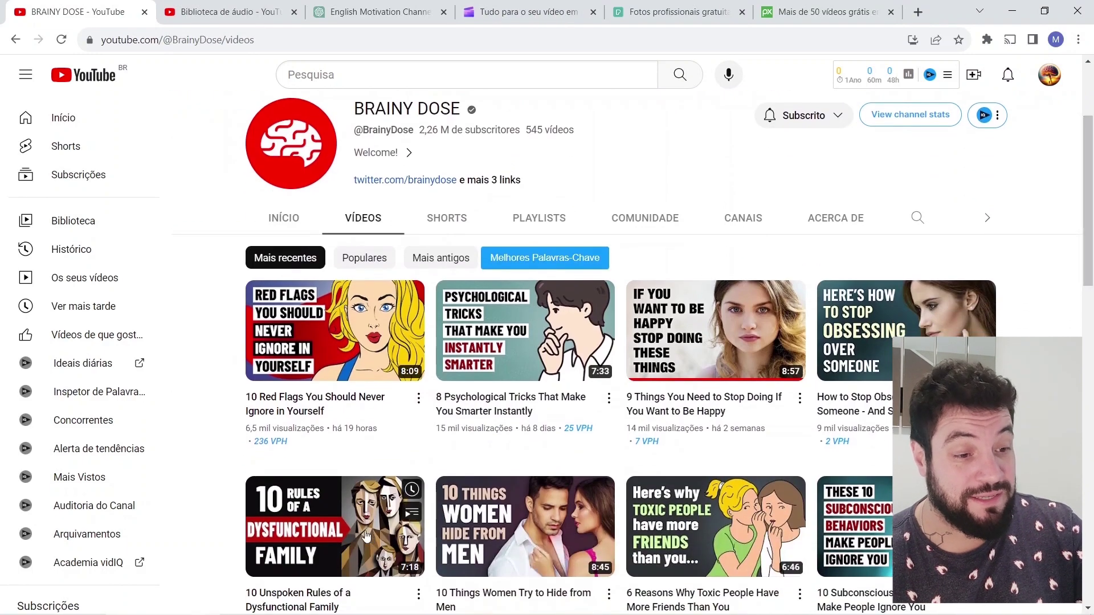
{"action": "right_click", "coordinate": [1032, 325]}
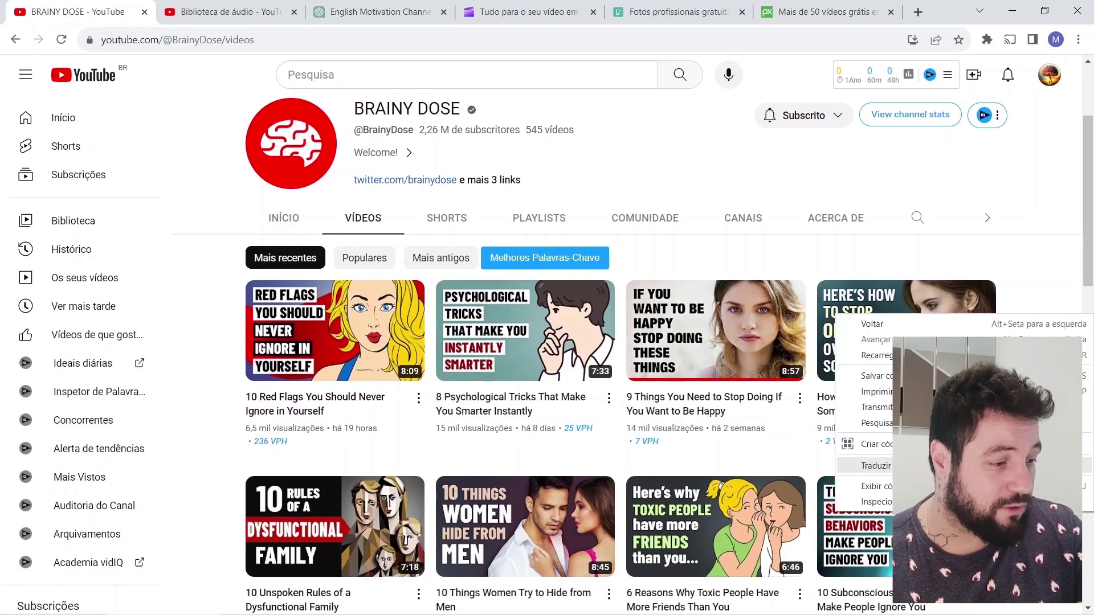
{"action": "left_click", "coordinate": [877, 466]}
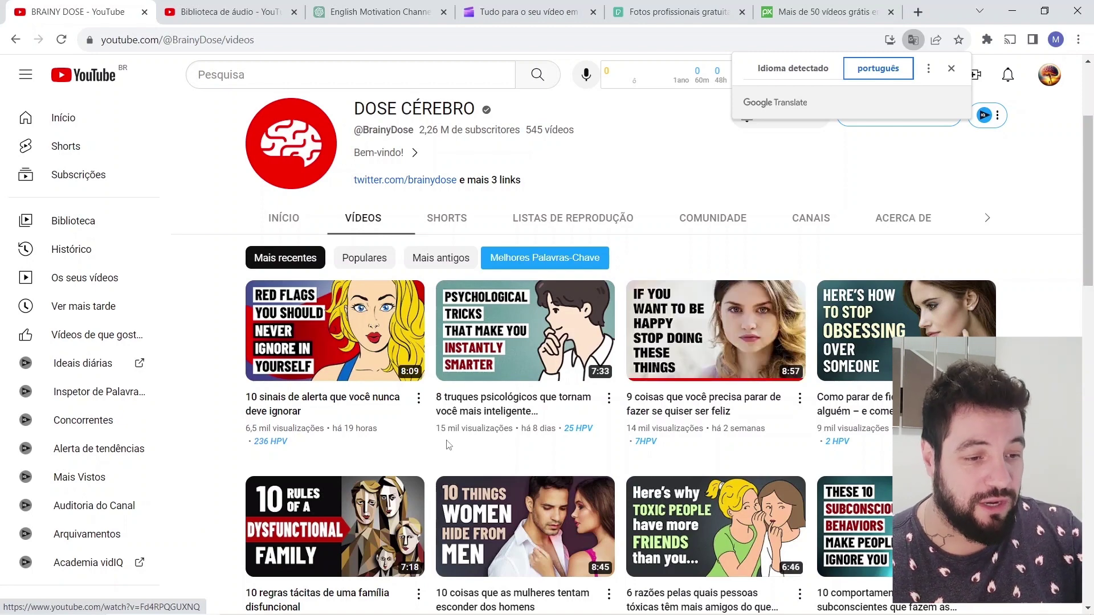
Preview the channel's recent videos and examine their translated titles for video topic ideas.
{"action": "mouse_move", "coordinate": [320, 345]}
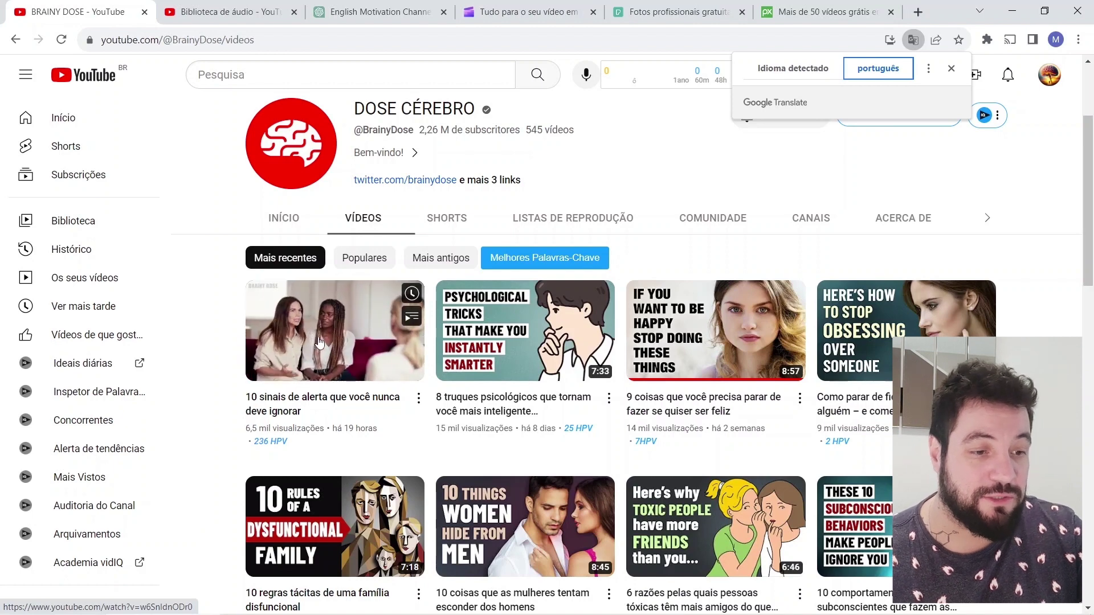
{"action": "mouse_move", "coordinate": [524, 351]}
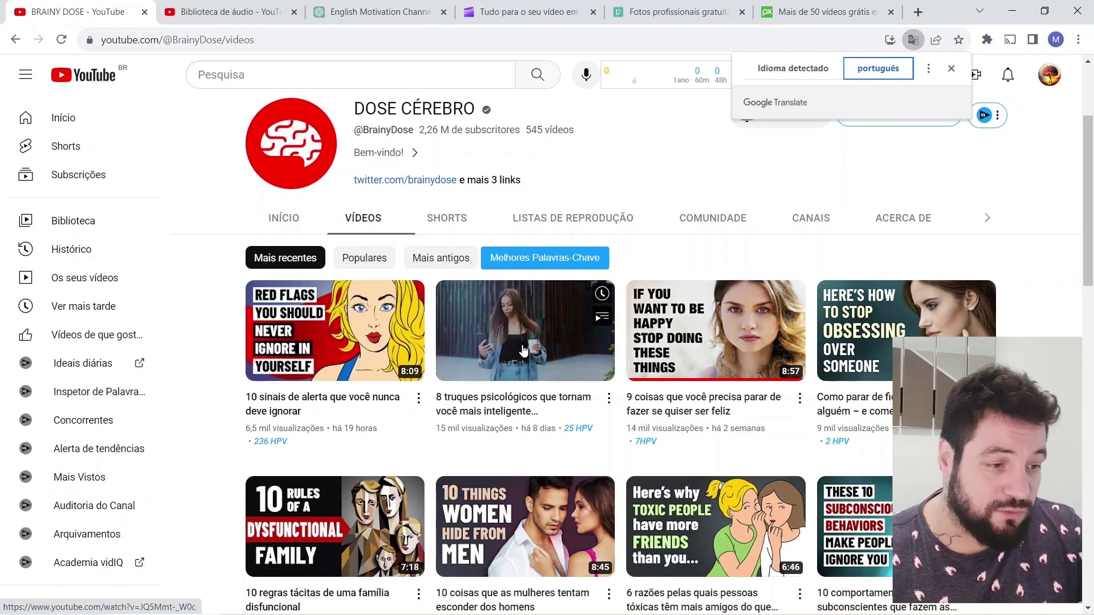
{"action": "mouse_move", "coordinate": [551, 501]}
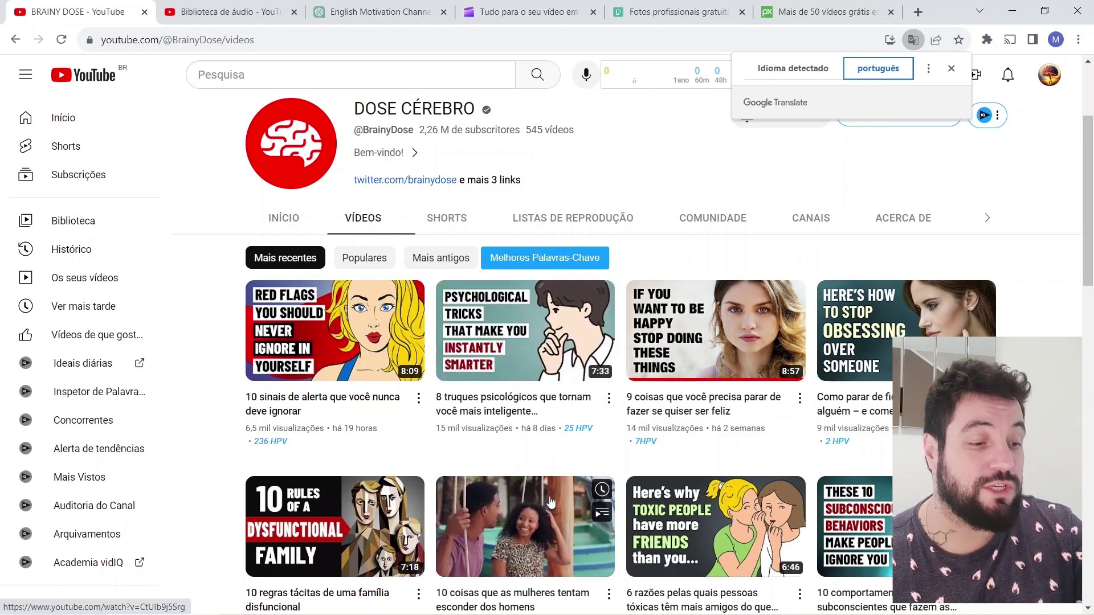
{"action": "scroll", "coordinate": [519, 453], "scroll_direction": "down", "scroll_amount": 1}
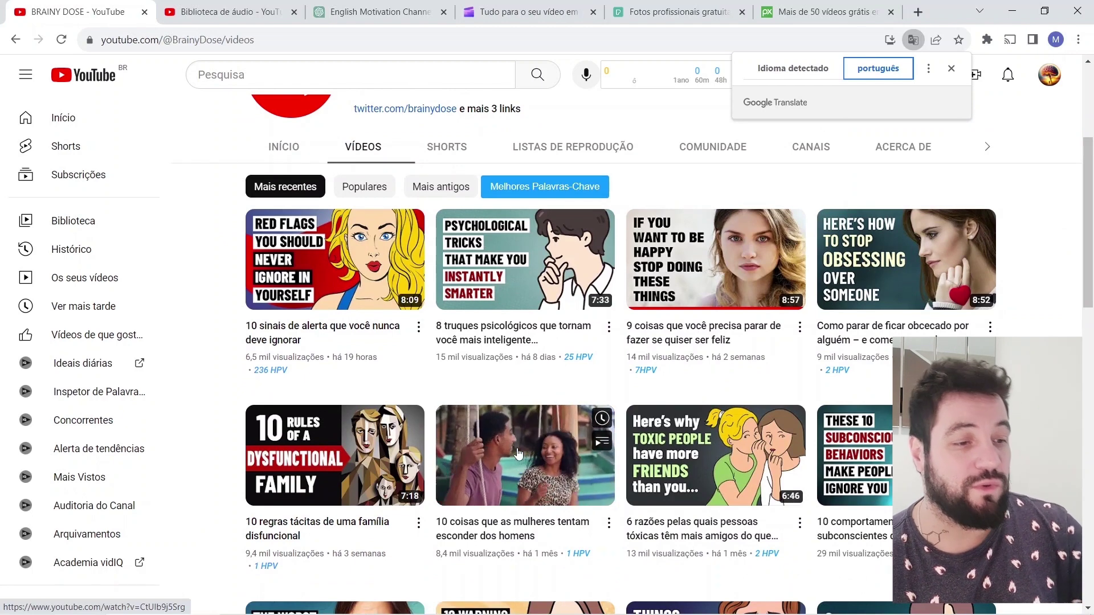
{"action": "scroll", "coordinate": [456, 477], "scroll_direction": "up", "scroll_amount": 1}
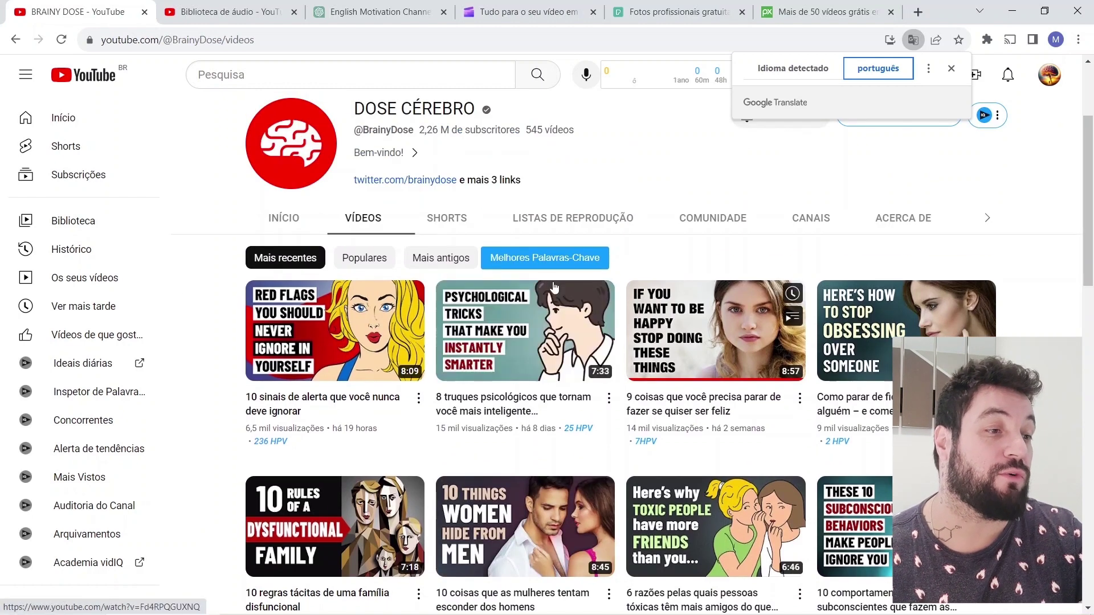
Switch back to the ChatGPT conversation and examine the prompt requesting an English description for a motivation channel, and its reply.
{"action": "left_click", "coordinate": [376, 11]}
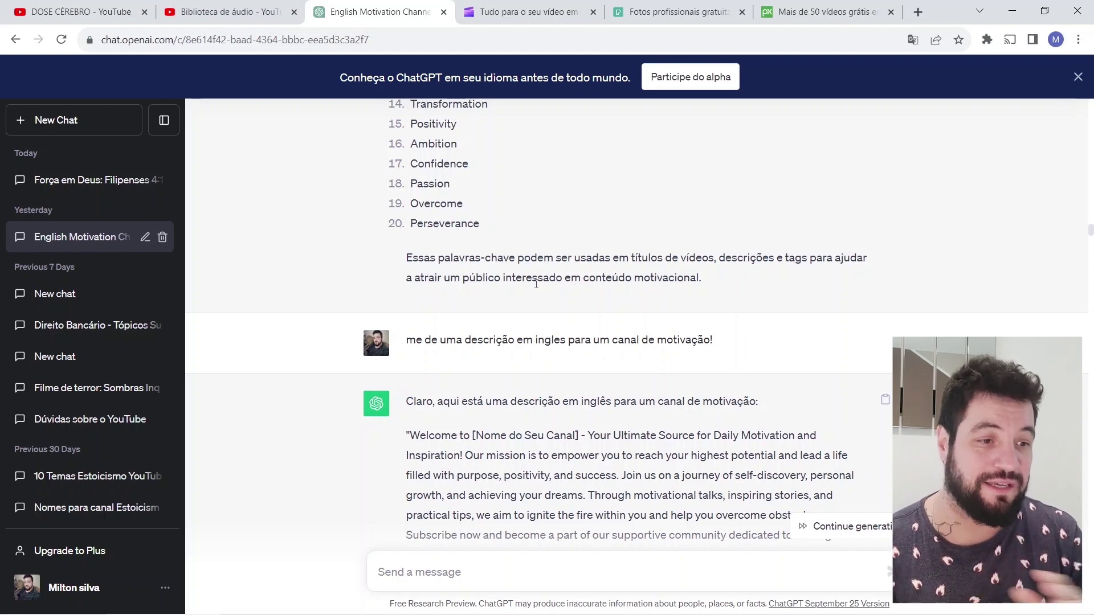
{"action": "scroll", "coordinate": [437, 302], "scroll_direction": "down", "scroll_amount": 2}
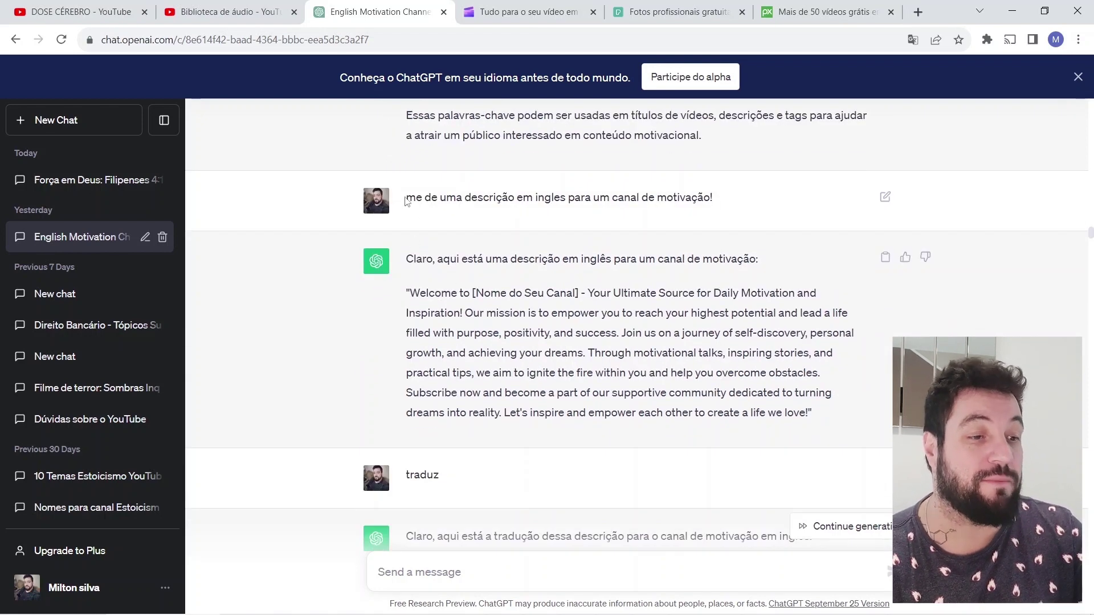
{"action": "left_click_drag", "start_coordinate": [409, 196], "coordinate": [743, 201]}
{"action": "left_click", "coordinate": [622, 198]}
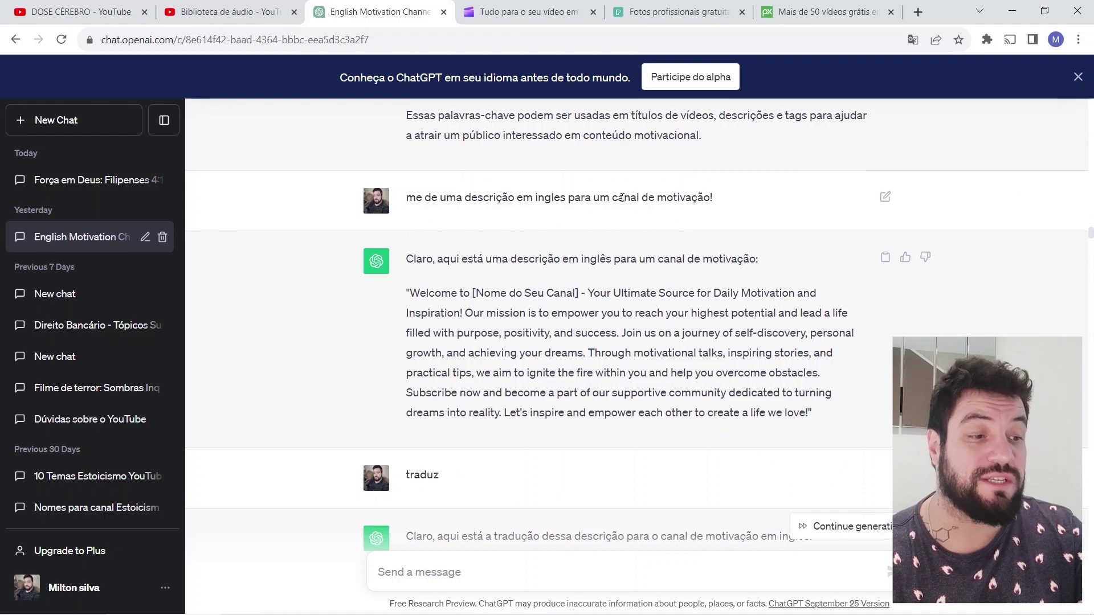
{"action": "scroll", "coordinate": [624, 198], "scroll_direction": "up", "scroll_amount": 1}
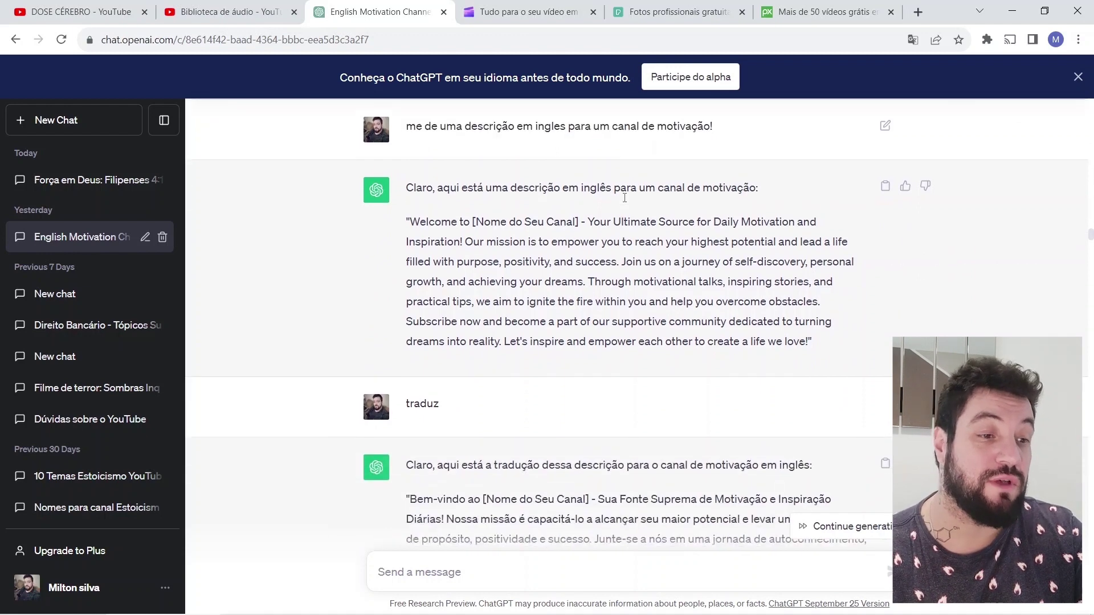
{"action": "mouse_move", "coordinate": [412, 198]}
{"action": "left_mouse_down"}
{"action": "mouse_move", "coordinate": [749, 202]}
{"action": "mouse_move", "coordinate": [414, 198]}
{"action": "left_mouse_up"}
{"action": "left_click", "coordinate": [750, 202]}
{"action": "scroll", "coordinate": [446, 194], "scroll_direction": "down", "scroll_amount": 1}
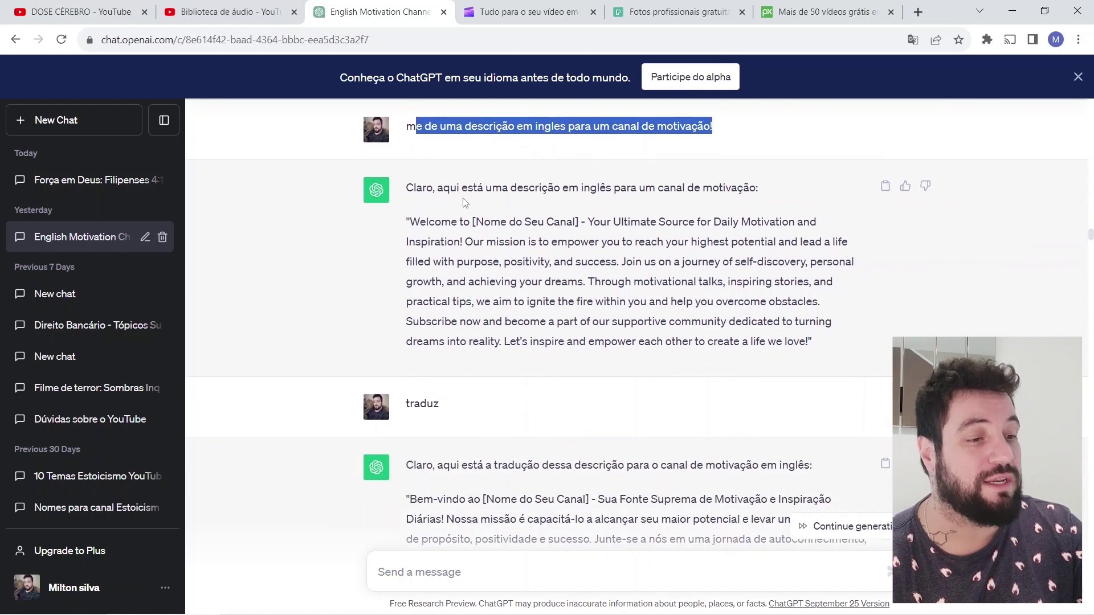
{"action": "left_click_drag", "start_coordinate": [488, 188], "coordinate": [740, 188]}
{"action": "left_click", "coordinate": [771, 189]}
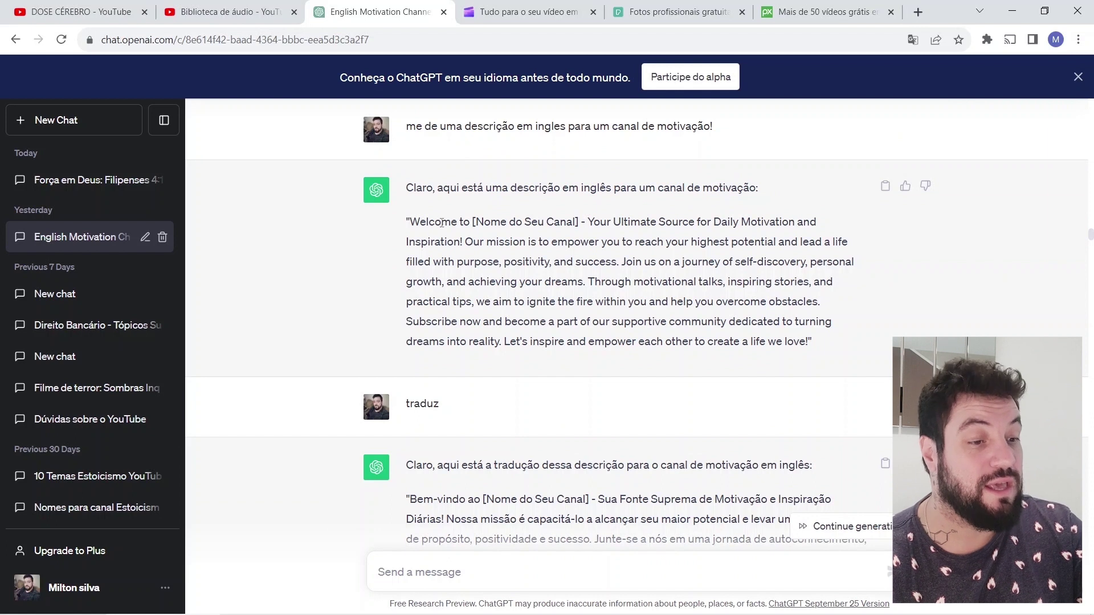
Read the English description's channel-name placeholder, the "traduz" prompt, and the Portuguese translation of the description.
{"action": "left_click_drag", "start_coordinate": [451, 222], "coordinate": [587, 222]}
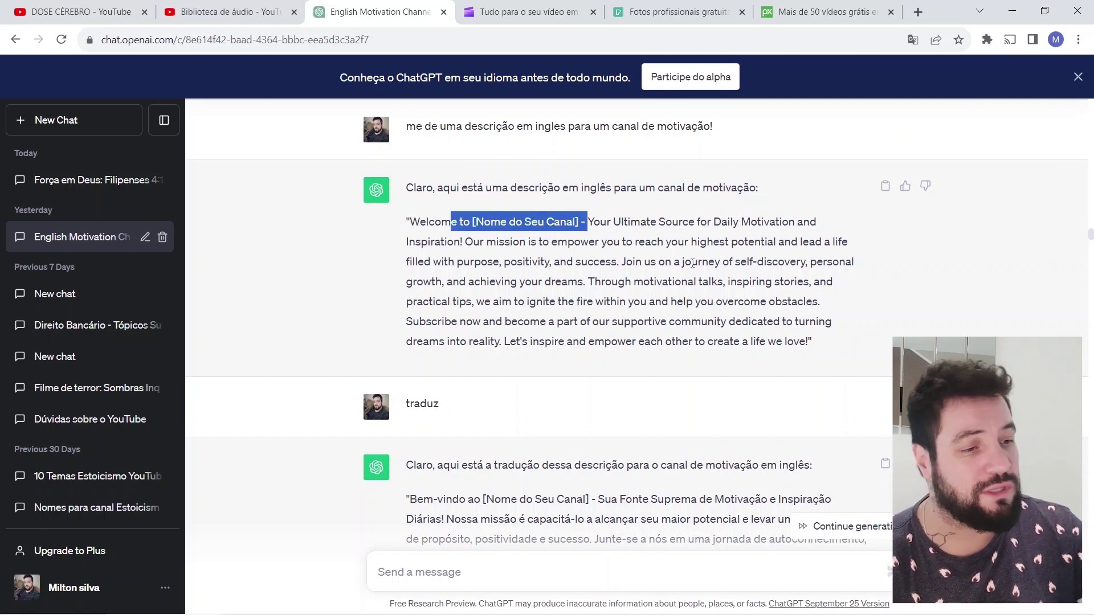
{"action": "scroll", "coordinate": [693, 262], "scroll_direction": "down", "scroll_amount": 1}
{"action": "left_click_drag", "start_coordinate": [420, 329], "coordinate": [469, 329]}
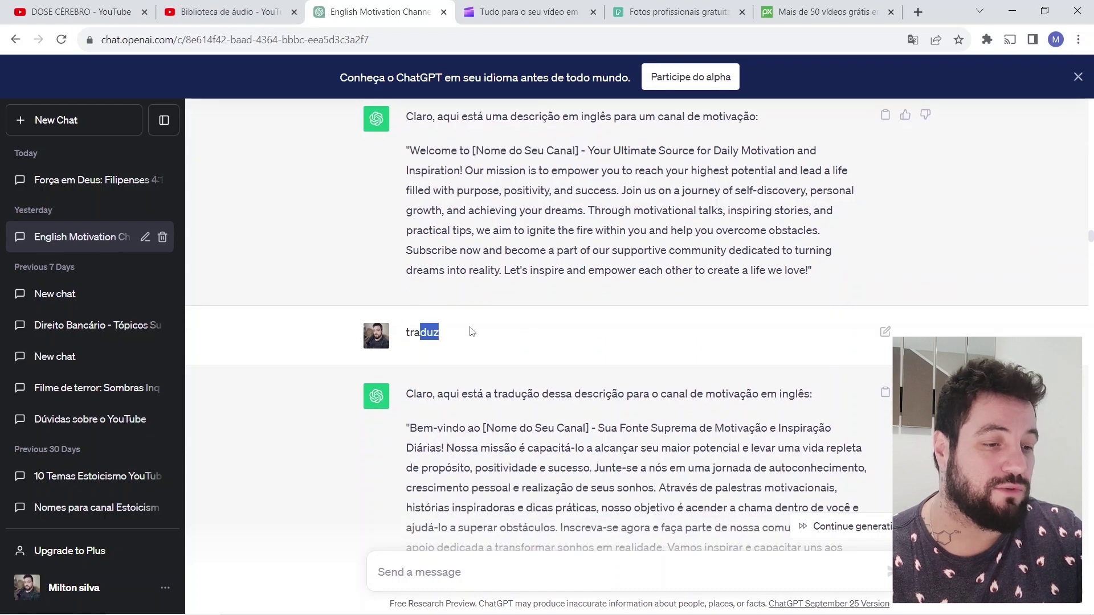
{"action": "scroll", "coordinate": [471, 332], "scroll_direction": "down", "scroll_amount": 2}
{"action": "scroll", "coordinate": [471, 332], "scroll_direction": "down", "scroll_amount": 2}
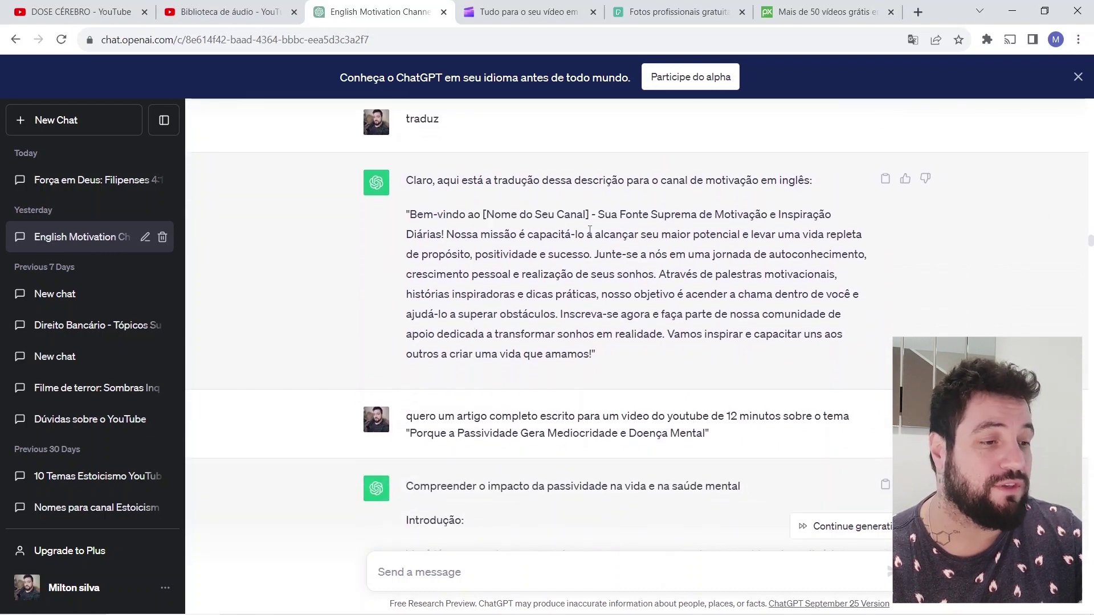
{"action": "left_click_drag", "start_coordinate": [611, 215], "coordinate": [671, 220]}
{"action": "left_click", "coordinate": [714, 214]}
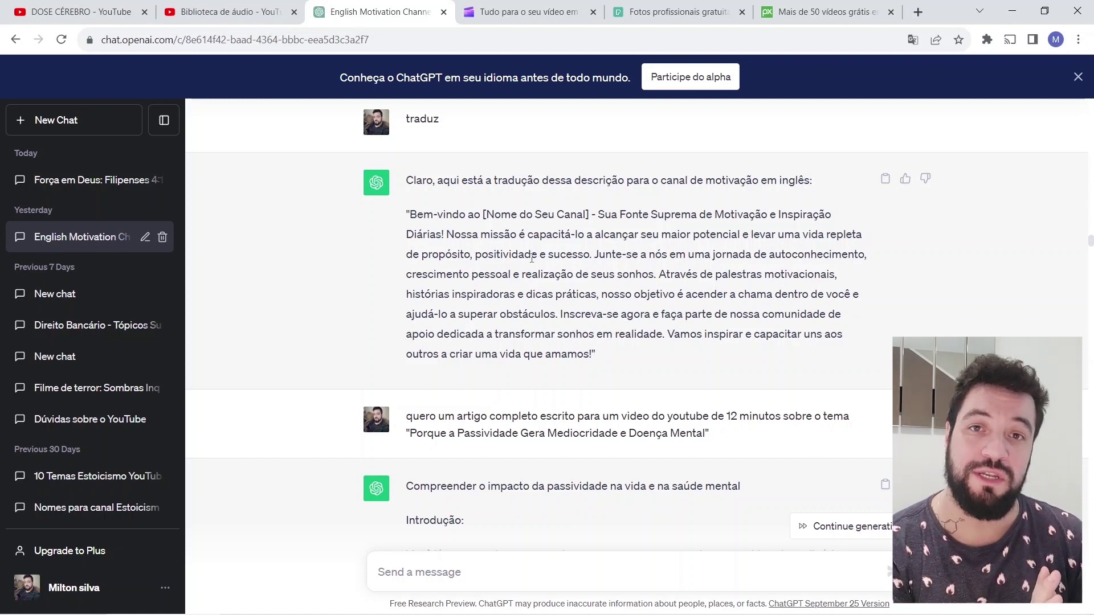
Compare the article prompt on "9 coisas que você precisa parar de fazer se quiser ser feliz" with the matching YouTube video title.
{"action": "scroll", "coordinate": [703, 246], "scroll_direction": "down", "scroll_amount": 15}
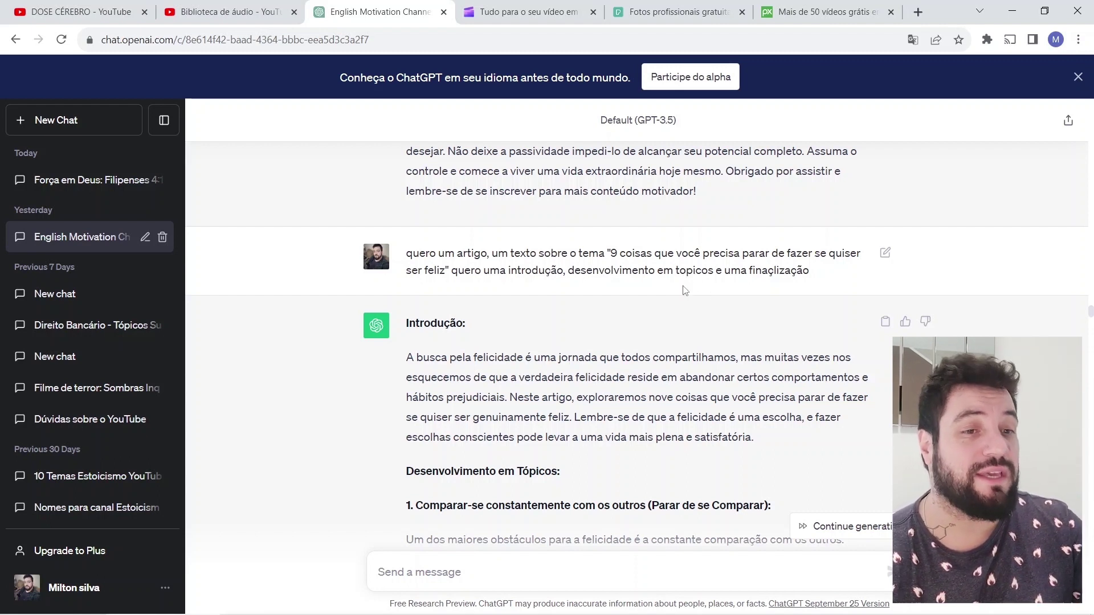
{"action": "key", "text": "ctrl+1"}
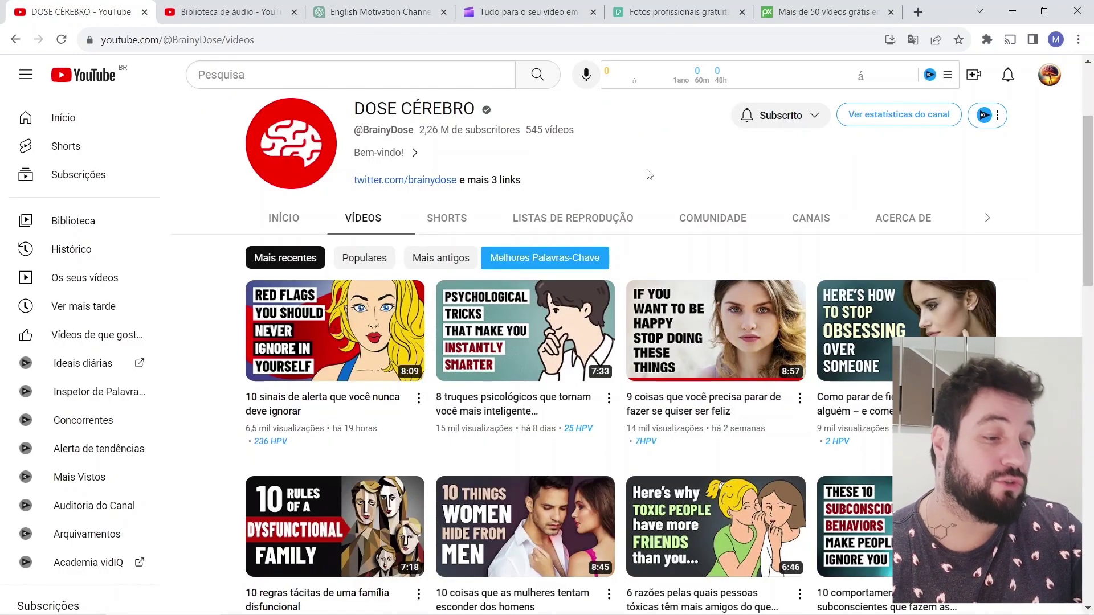
{"action": "scroll", "coordinate": [1066, 245], "scroll_direction": "down", "scroll_amount": 1}
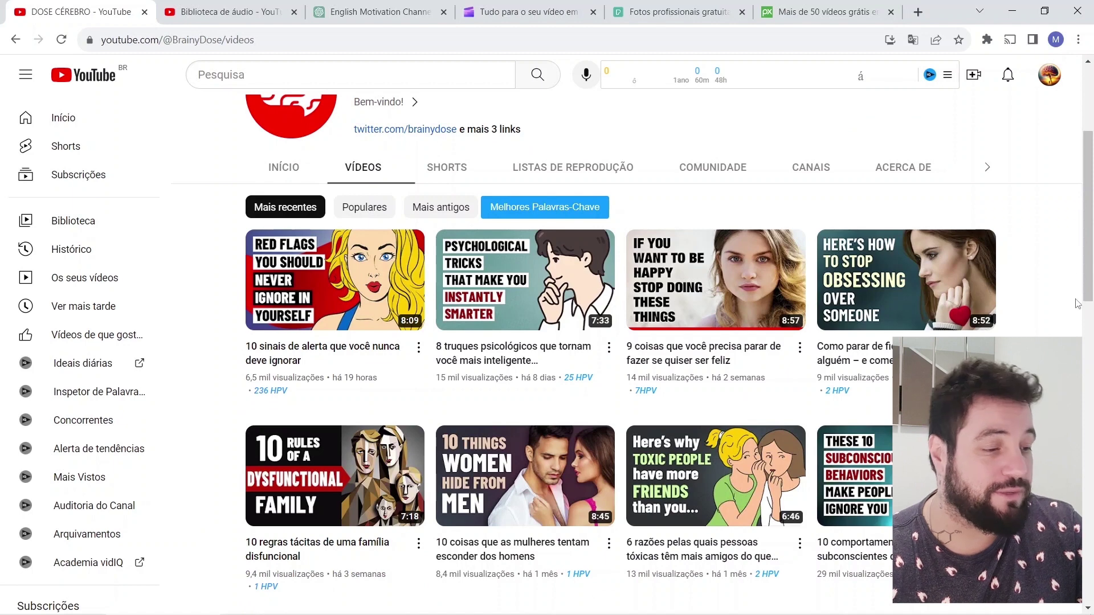
{"action": "mouse_move", "coordinate": [661, 364]}
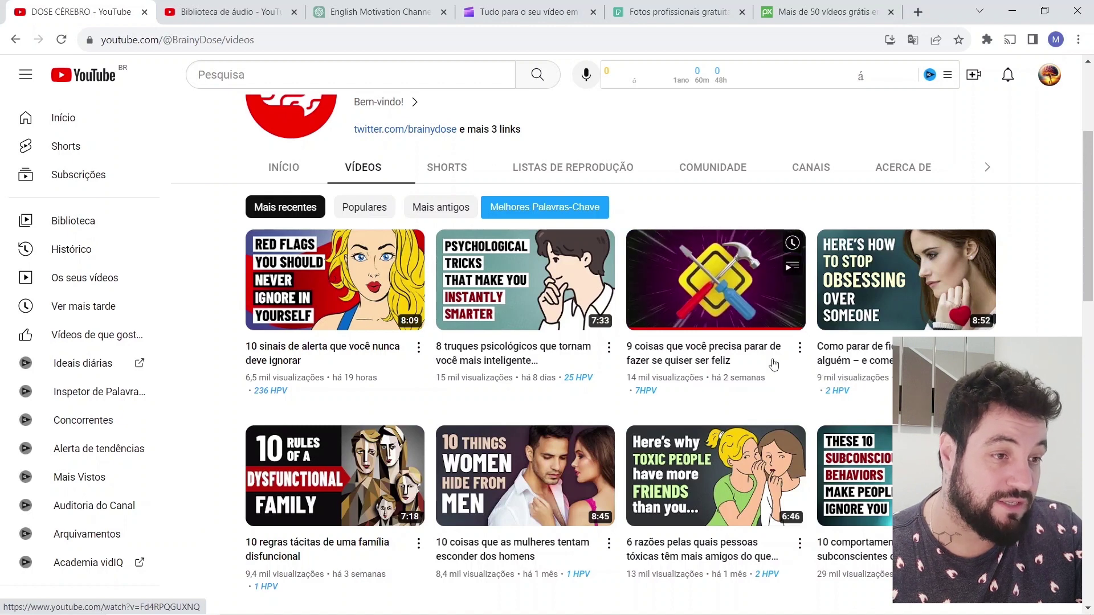
{"action": "left_click", "coordinate": [376, 11]}
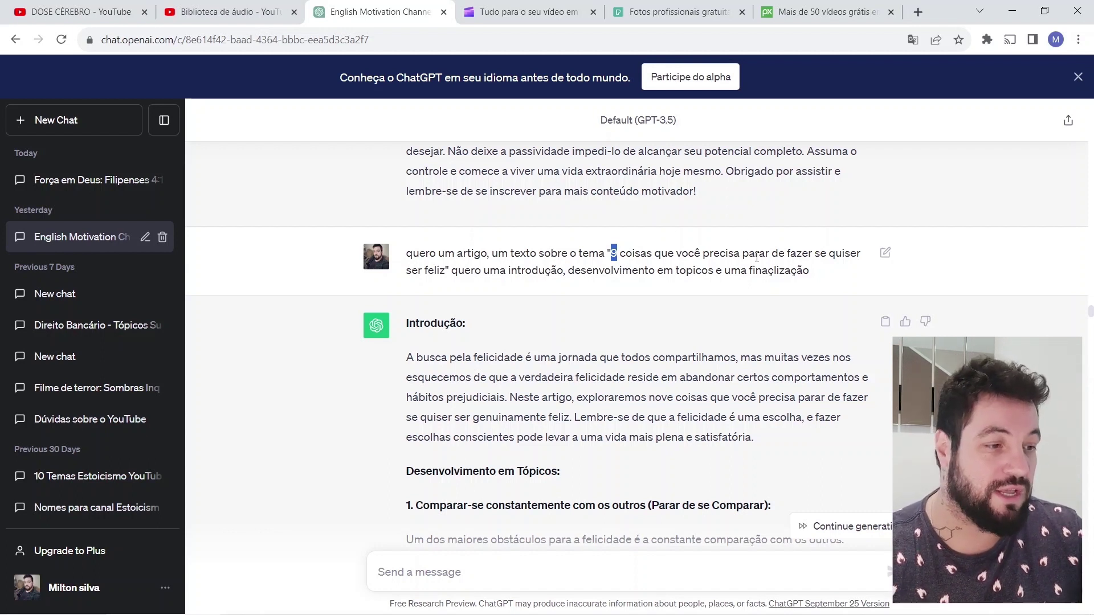
Read the article prompt's requested structure and the introduction paragraph of ChatGPT's Portuguese reply.
{"action": "left_click_drag", "start_coordinate": [757, 258], "coordinate": [779, 270]}
{"action": "left_click", "coordinate": [779, 270]}
{"action": "scroll", "coordinate": [779, 270], "scroll_direction": "down", "scroll_amount": 1}
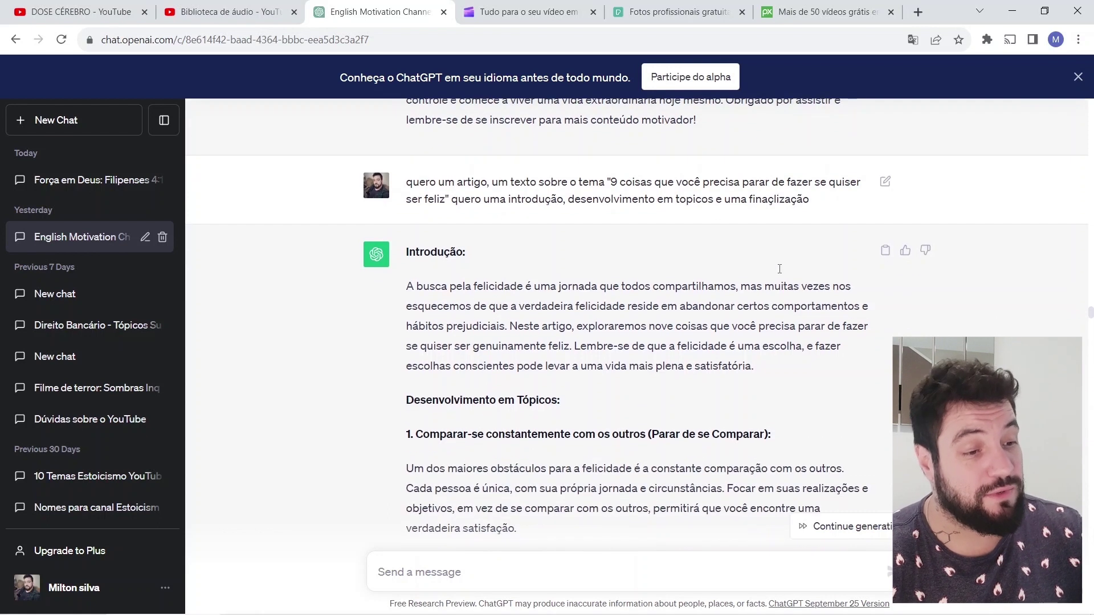
{"action": "scroll", "coordinate": [793, 265], "scroll_direction": "down", "scroll_amount": 1}
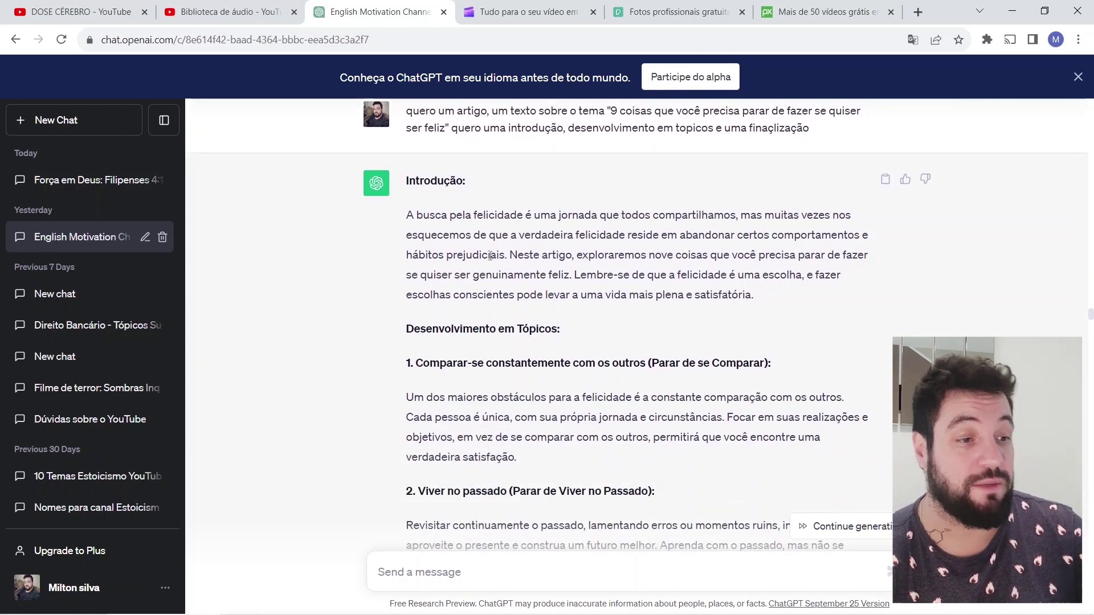
{"action": "left_click_drag", "start_coordinate": [407, 215], "coordinate": [757, 295]}
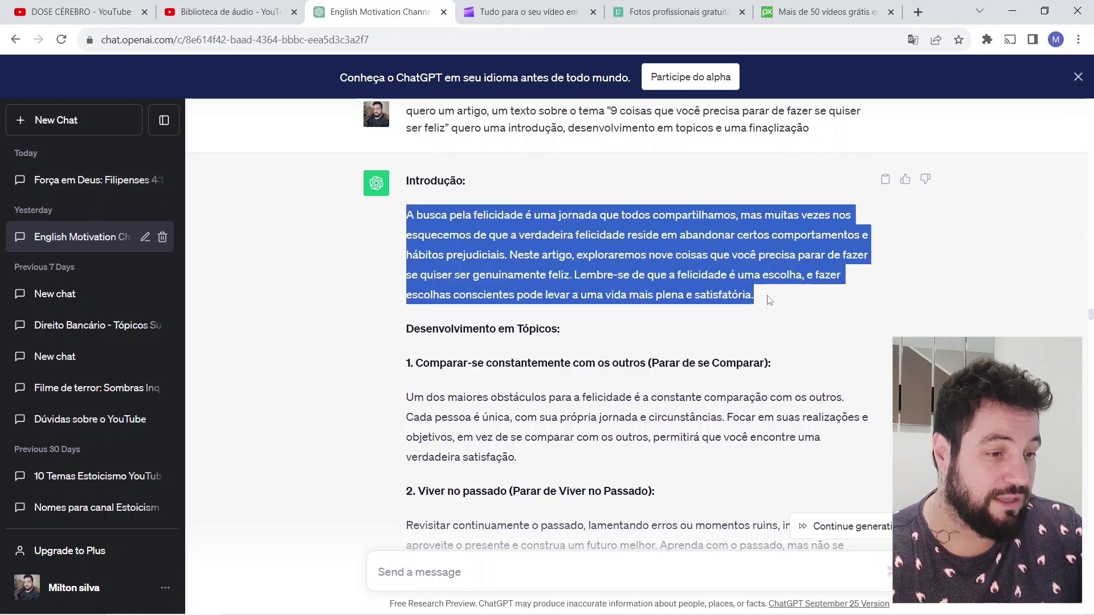
Examine the Portuguese article's nine numbered topics, from "Comparar-se constantemente com os outros" onward, and its "Finalização" section.
{"action": "scroll", "coordinate": [432, 285], "scroll_direction": "down", "scroll_amount": 1}
{"action": "left_click_drag", "start_coordinate": [416, 292], "coordinate": [606, 292]}
{"action": "scroll", "coordinate": [605, 292], "scroll_direction": "down", "scroll_amount": 1}
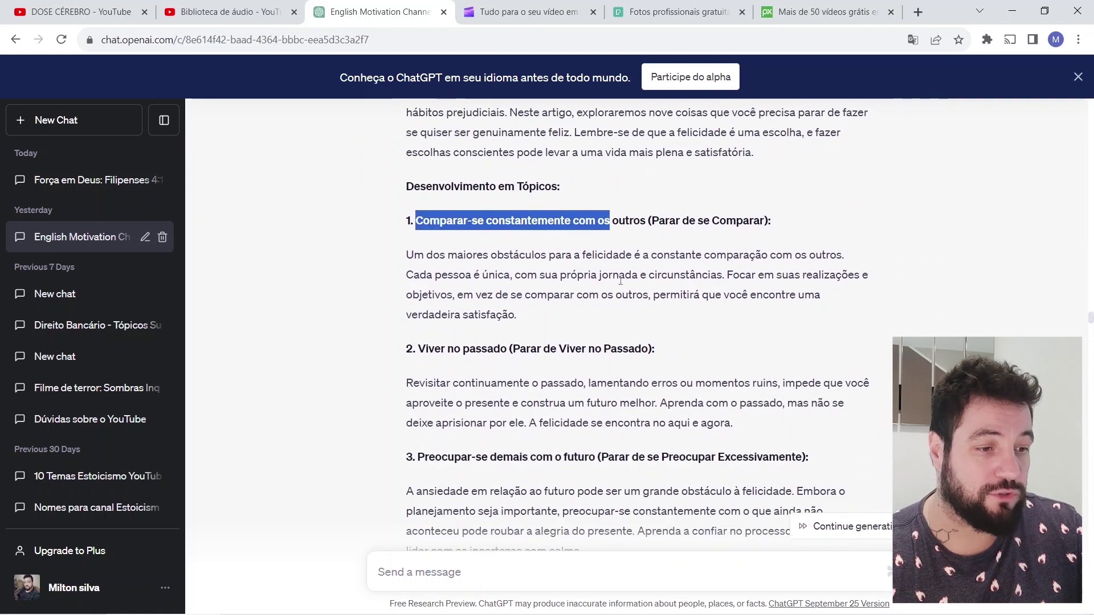
{"action": "left_click_drag", "start_coordinate": [415, 222], "coordinate": [772, 223]}
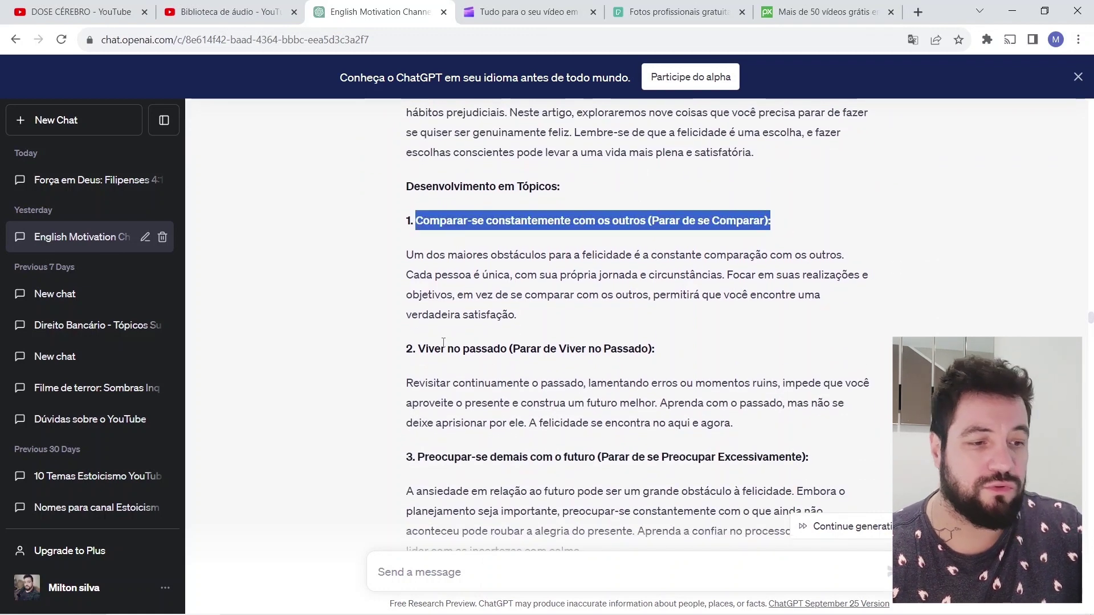
{"action": "left_click_drag", "start_coordinate": [443, 349], "coordinate": [656, 349]}
{"action": "scroll", "coordinate": [626, 262], "scroll_direction": "down", "scroll_amount": 2}
{"action": "scroll", "coordinate": [626, 261], "scroll_direction": "down", "scroll_amount": 5}
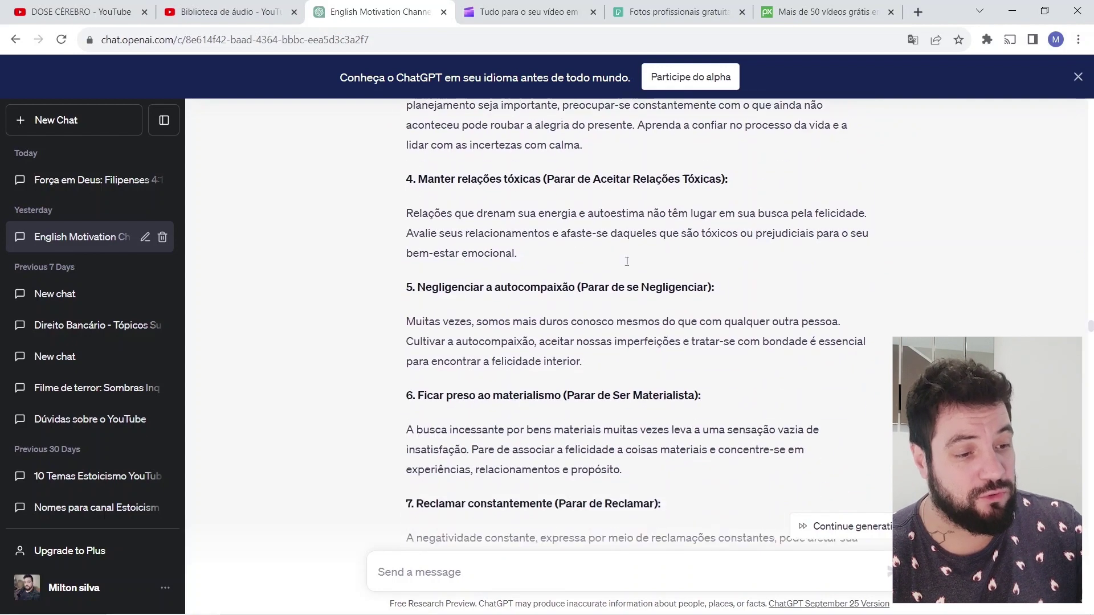
{"action": "scroll", "coordinate": [627, 261], "scroll_direction": "down", "scroll_amount": 10}
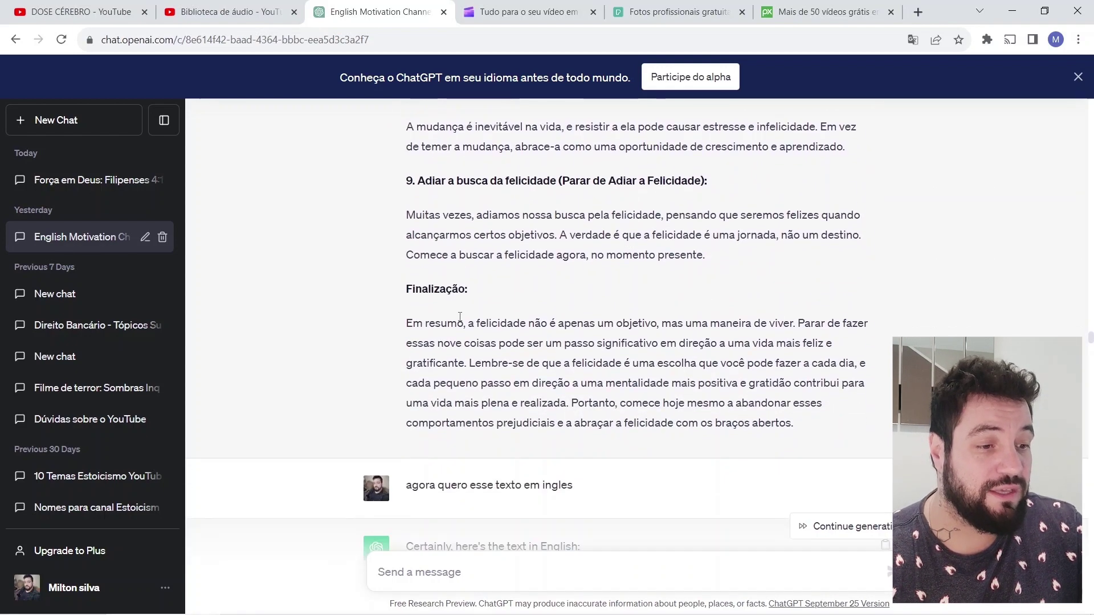
{"action": "left_click_drag", "start_coordinate": [405, 319], "coordinate": [764, 399]}
{"action": "left_click", "coordinate": [773, 397]}
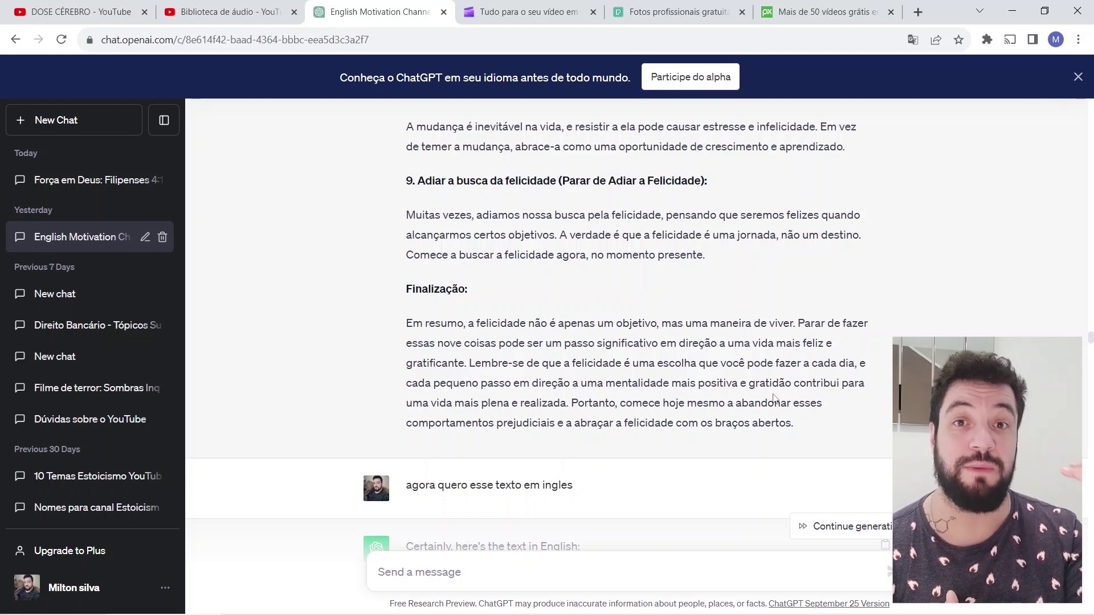
Review the prompt "agora quero esse texto em ingles" and the English version's introduction and first topics.
{"action": "scroll", "coordinate": [773, 397], "scroll_direction": "up", "scroll_amount": 8}
{"action": "scroll", "coordinate": [570, 336], "scroll_direction": "down", "scroll_amount": 8}
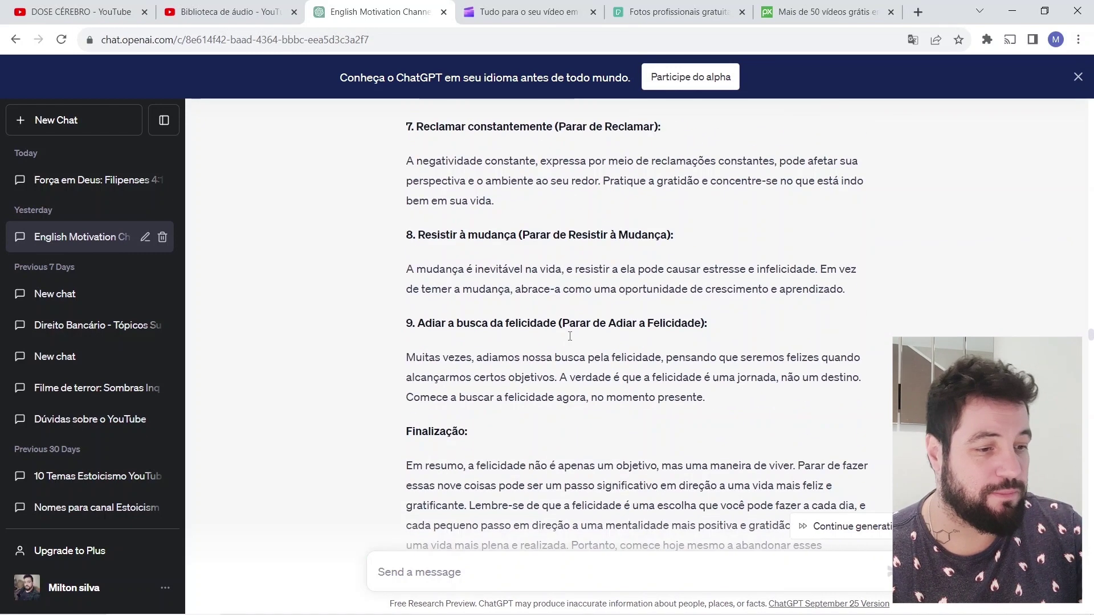
{"action": "scroll", "coordinate": [569, 336], "scroll_direction": "down", "scroll_amount": 4}
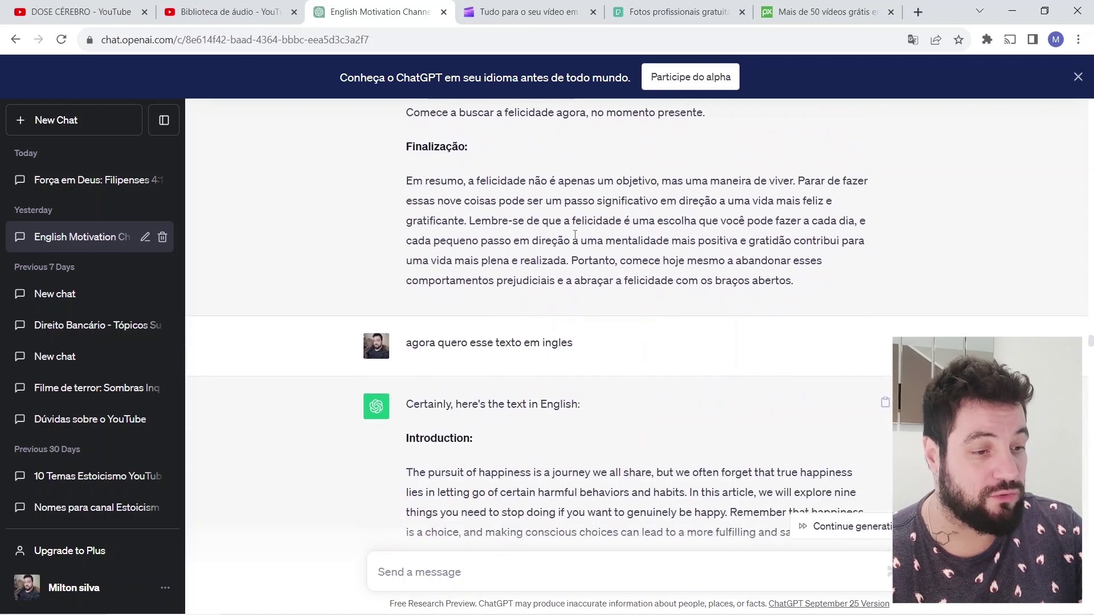
{"action": "left_click_drag", "start_coordinate": [408, 271], "coordinate": [552, 271]}
{"action": "left_click", "coordinate": [552, 272]}
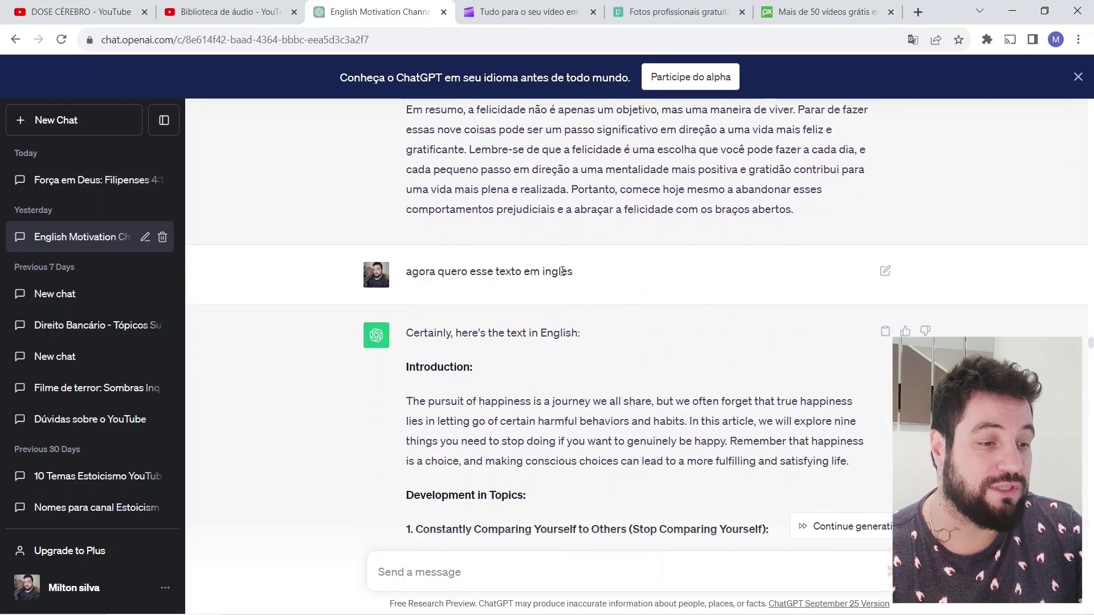
{"action": "scroll", "coordinate": [562, 271], "scroll_direction": "down", "scroll_amount": 1}
{"action": "scroll", "coordinate": [562, 272], "scroll_direction": "down", "scroll_amount": 1}
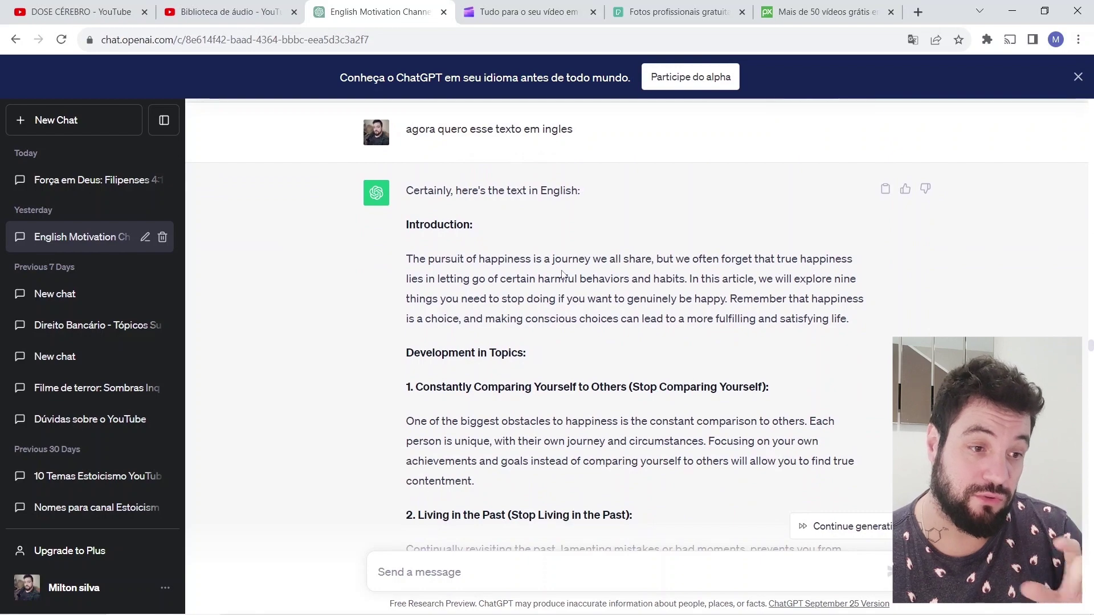
{"action": "left_click_drag", "start_coordinate": [431, 262], "coordinate": [605, 389]}
{"action": "scroll", "coordinate": [605, 389], "scroll_direction": "down", "scroll_amount": 3}
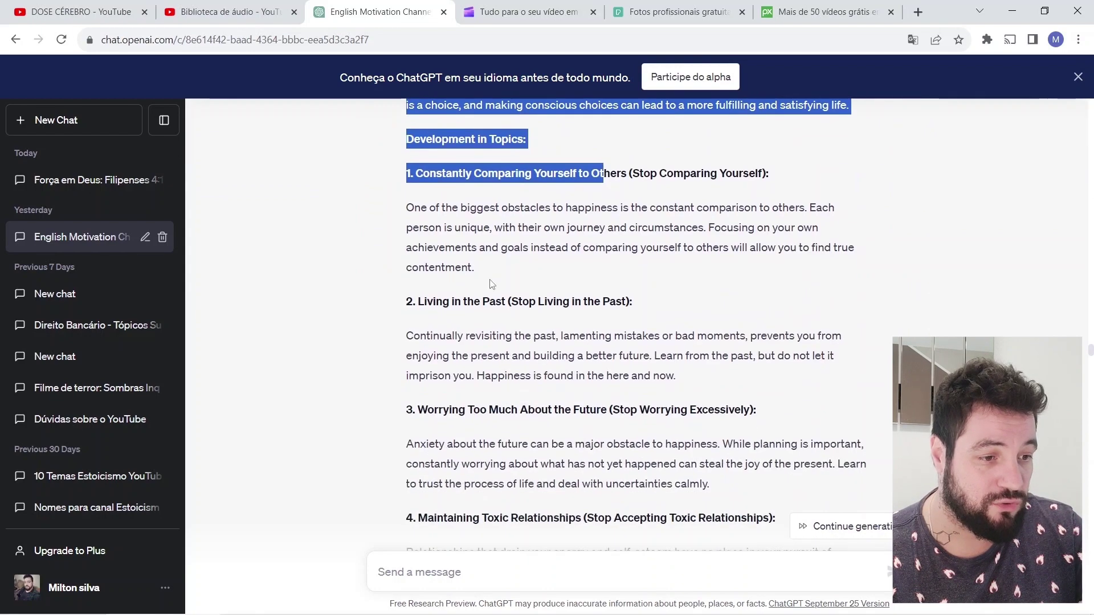
{"action": "left_click_drag", "start_coordinate": [421, 173], "coordinate": [476, 247]}
Examine the prompt "quero que desenvolva os 9 topicos em mais linhas" and the expanded English text for the nine topics.
{"action": "scroll", "coordinate": [679, 371], "scroll_direction": "down", "scroll_amount": 10}
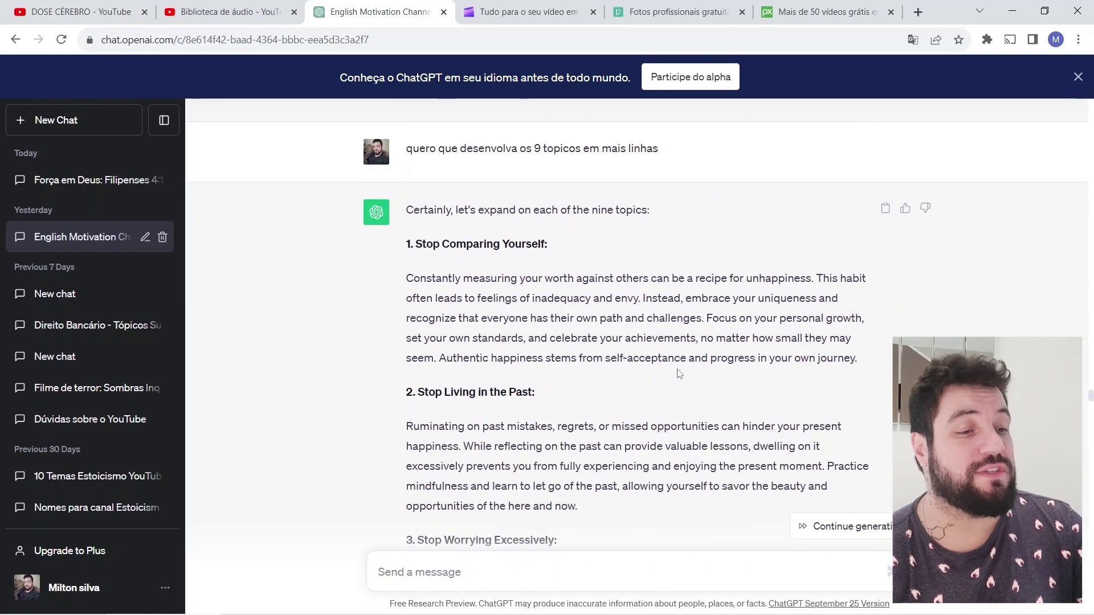
{"action": "left_click_drag", "start_coordinate": [417, 148], "coordinate": [660, 151]}
{"action": "left_click", "coordinate": [670, 193]}
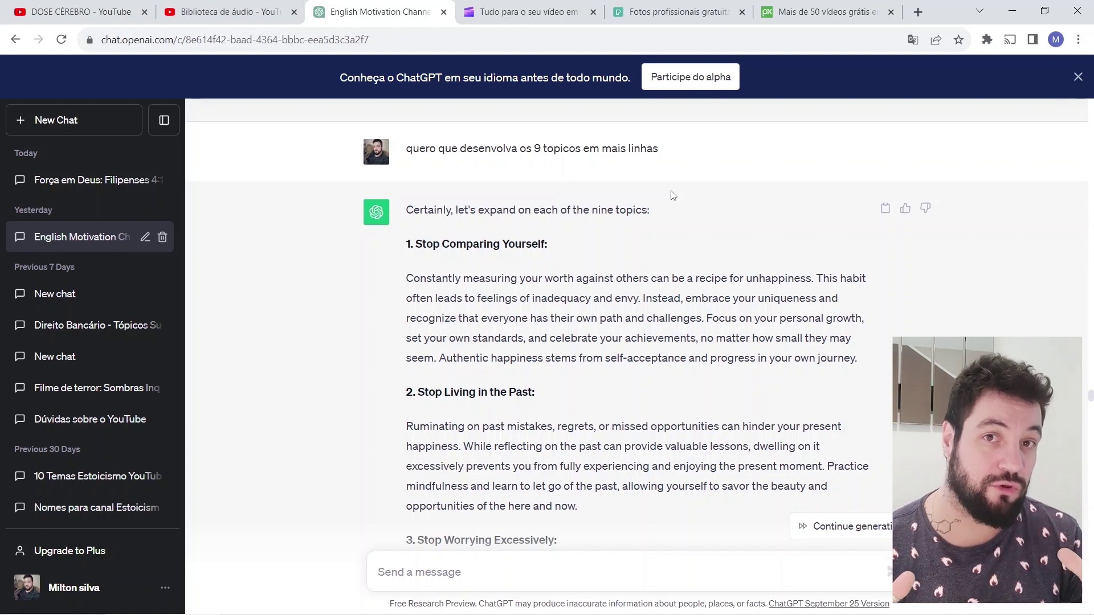
{"action": "scroll", "coordinate": [541, 194], "scroll_direction": "down", "scroll_amount": 1}
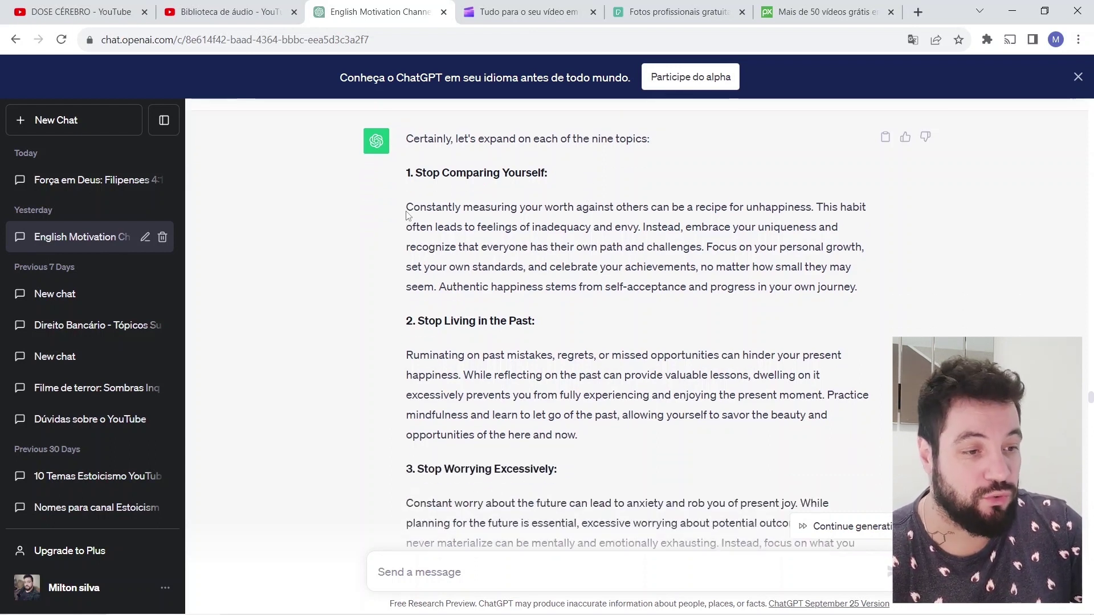
{"action": "left_click_drag", "start_coordinate": [407, 208], "coordinate": [872, 291]}
{"action": "left_click", "coordinate": [873, 292]}
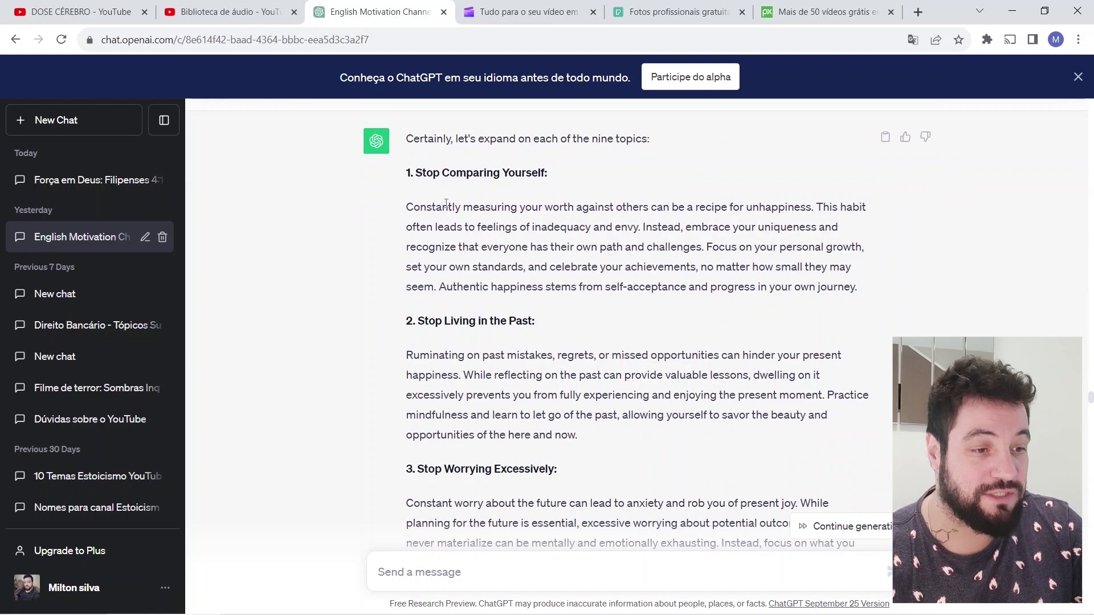
{"action": "left_click_drag", "start_coordinate": [449, 207], "coordinate": [523, 268]}
{"action": "triple_click", "coordinate": [477, 381]}
{"action": "left_click", "coordinate": [525, 307]}
{"action": "scroll", "coordinate": [526, 303], "scroll_direction": "down", "scroll_amount": 5}
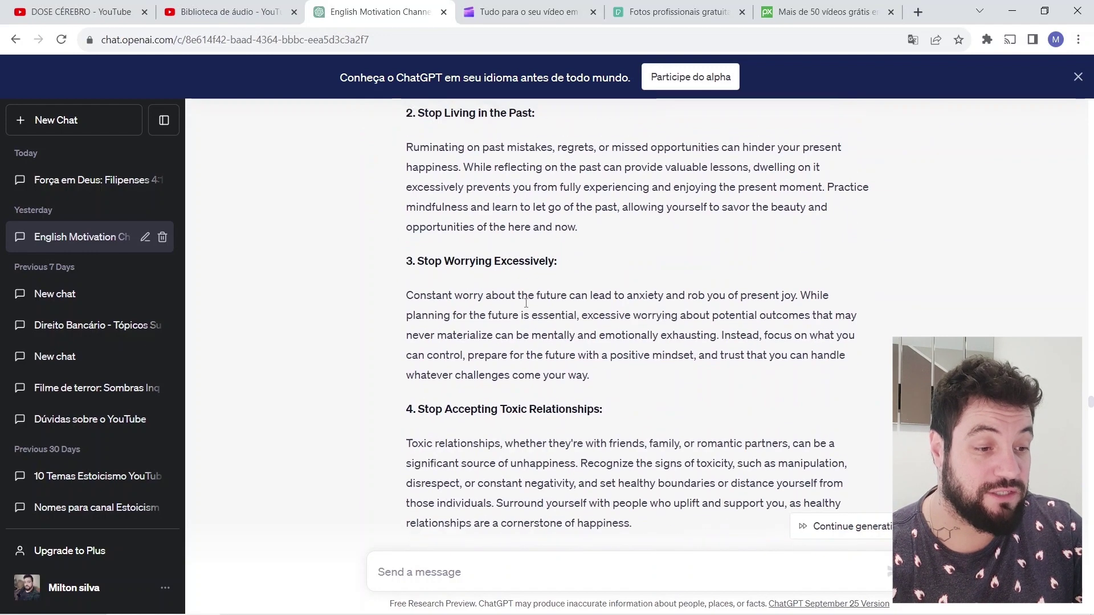
{"action": "scroll", "coordinate": [525, 303], "scroll_direction": "down", "scroll_amount": 13}
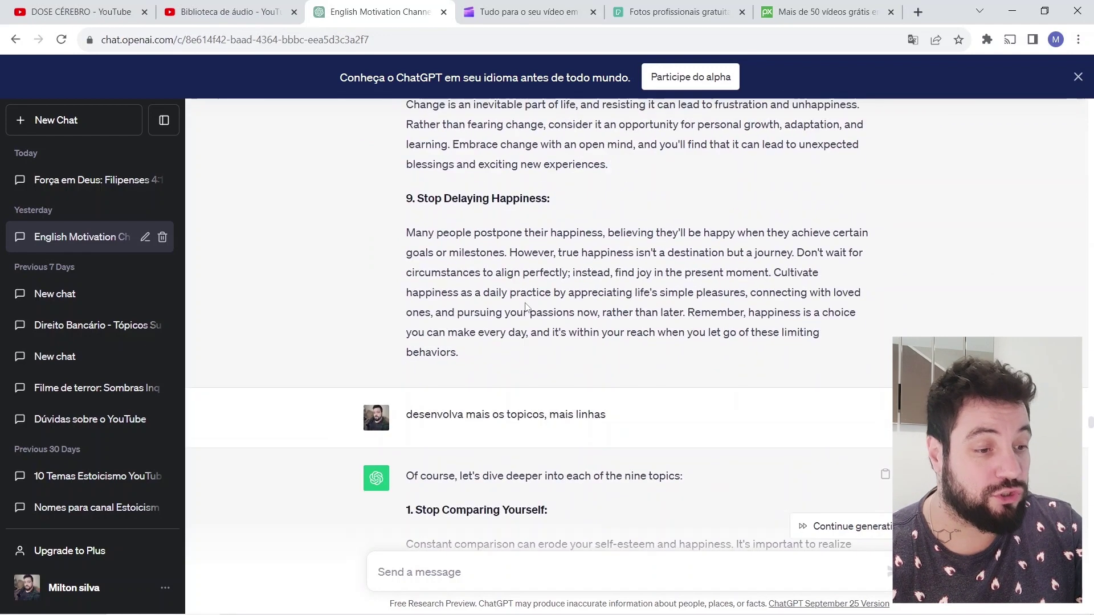
Look past the second topic expansion to the prompt "quero uma introdução maior" and read the extended English introduction.
{"action": "scroll", "coordinate": [546, 285], "scroll_direction": "down", "scroll_amount": 2}
{"action": "scroll", "coordinate": [616, 244], "scroll_direction": "down", "scroll_amount": 20}
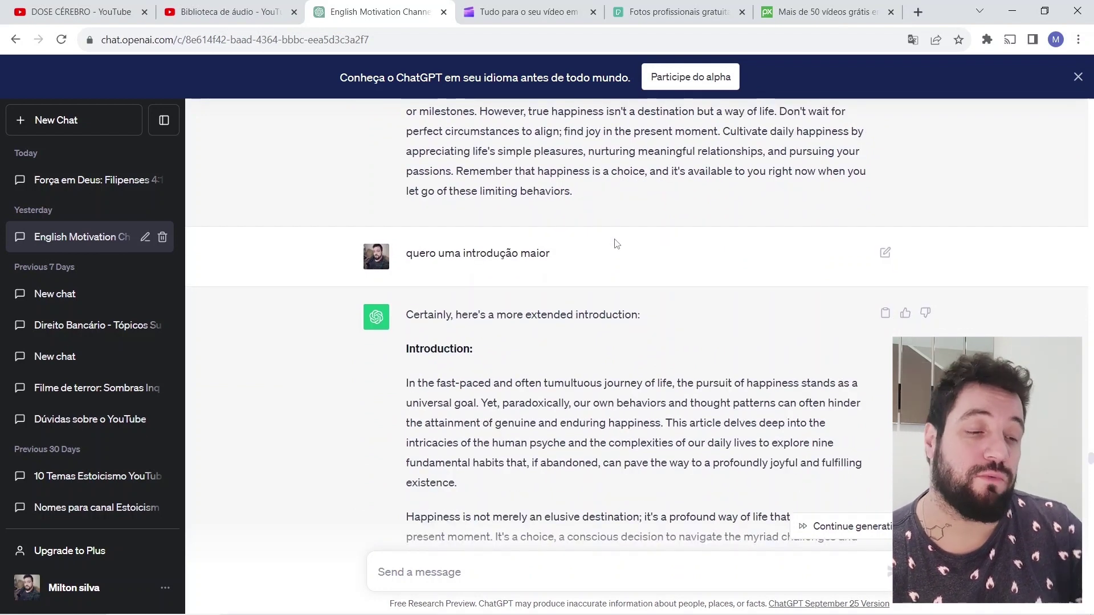
{"action": "scroll", "coordinate": [617, 244], "scroll_direction": "down", "scroll_amount": 1}
{"action": "left_click_drag", "start_coordinate": [404, 184], "coordinate": [596, 183]}
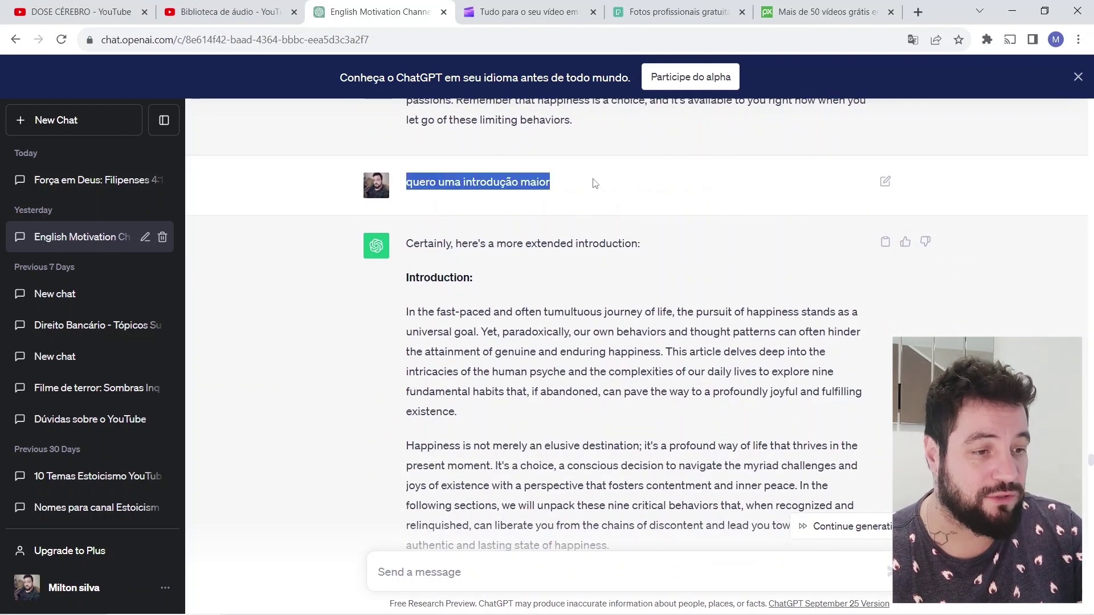
{"action": "scroll", "coordinate": [594, 183], "scroll_direction": "down", "scroll_amount": 2}
{"action": "left_click_drag", "start_coordinate": [405, 170], "coordinate": [564, 278]}
{"action": "scroll", "coordinate": [564, 279], "scroll_direction": "down", "scroll_amount": 2}
{"action": "left_click", "coordinate": [564, 278]}
{"action": "scroll", "coordinate": [472, 179], "scroll_direction": "up", "scroll_amount": 2}
{"action": "left_click_drag", "start_coordinate": [405, 166], "coordinate": [621, 556]}
{"action": "scroll", "coordinate": [603, 331], "scroll_direction": "down", "scroll_amount": 1}
Read the "traduz pra mim" prompt and the Portuguese translation of the extended introduction.
{"action": "left_click_drag", "start_coordinate": [414, 294], "coordinate": [532, 278]}
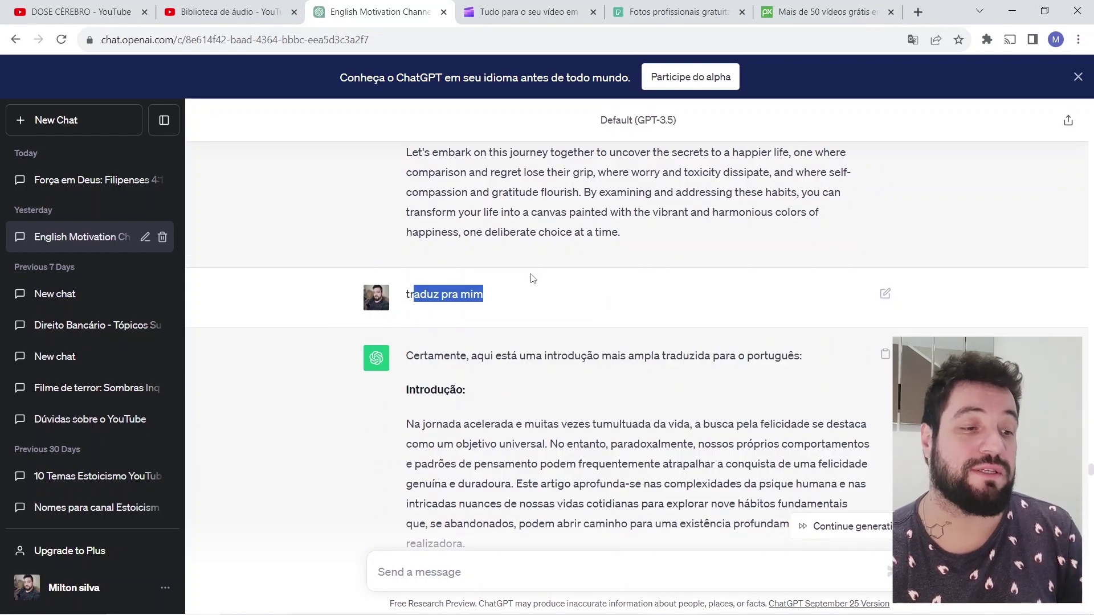
{"action": "scroll", "coordinate": [532, 278], "scroll_direction": "down", "scroll_amount": 2}
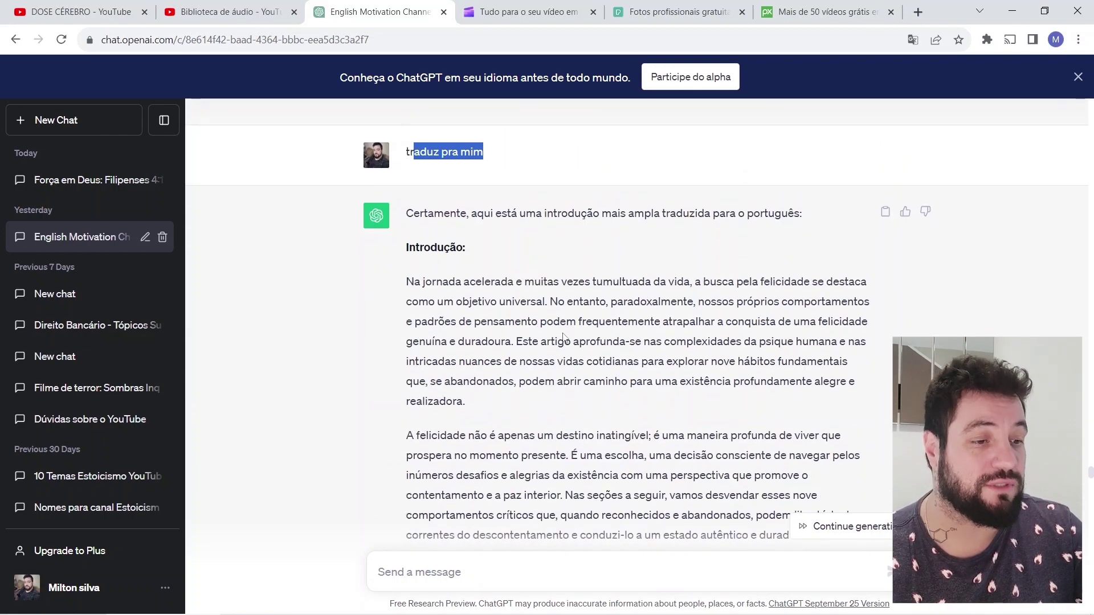
{"action": "scroll", "coordinate": [426, 214], "scroll_direction": "down", "scroll_amount": 1}
{"action": "left_click_drag", "start_coordinate": [426, 214], "coordinate": [560, 282]}
{"action": "left_click", "coordinate": [560, 282]}
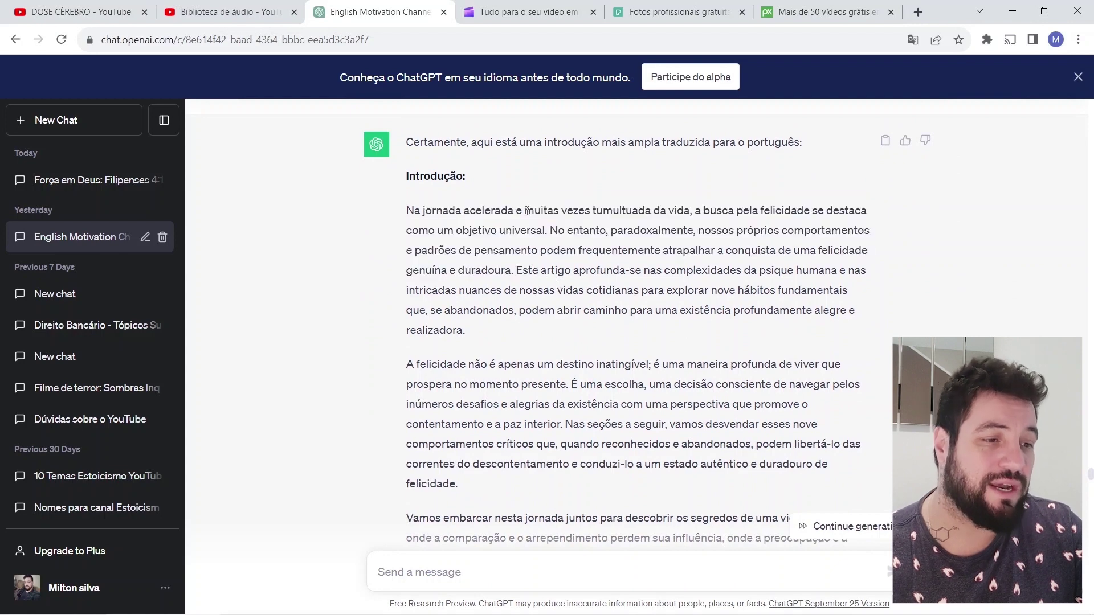
{"action": "left_click_drag", "start_coordinate": [736, 211], "coordinate": [782, 254]}
{"action": "left_click", "coordinate": [792, 272]}
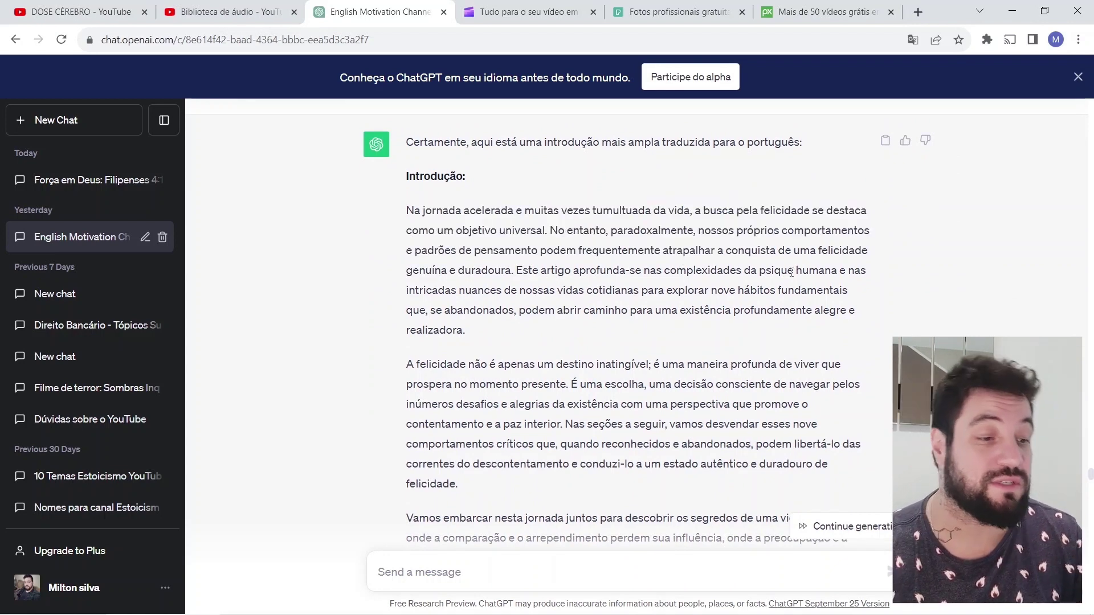
{"action": "scroll", "coordinate": [606, 266], "scroll_direction": "down", "scroll_amount": 1}
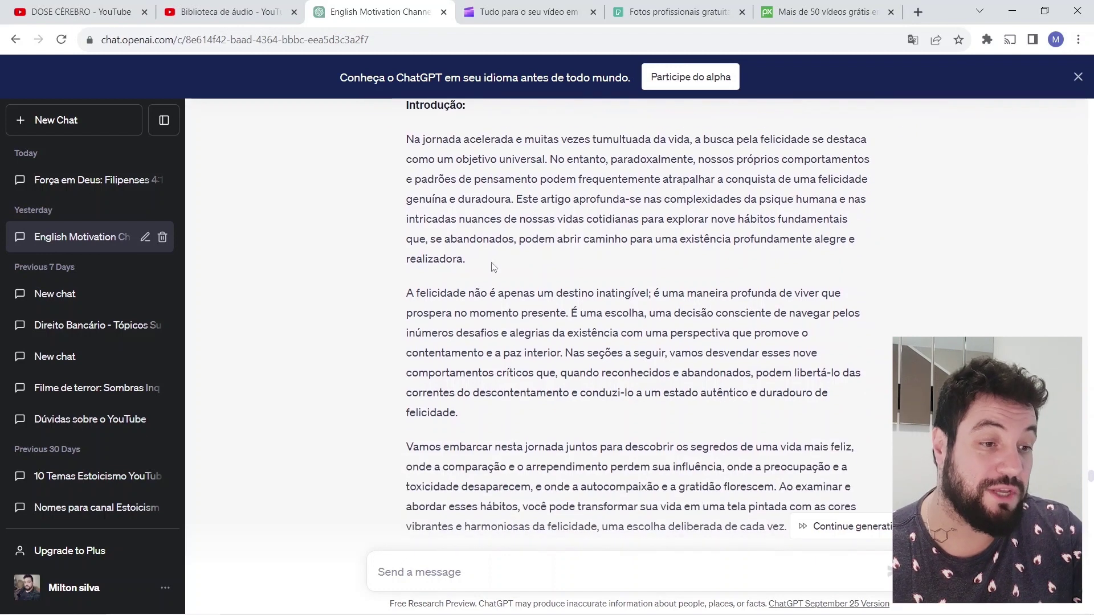
{"action": "left_click_drag", "start_coordinate": [407, 140], "coordinate": [842, 463]}
{"action": "scroll", "coordinate": [662, 280], "scroll_direction": "down", "scroll_amount": 1}
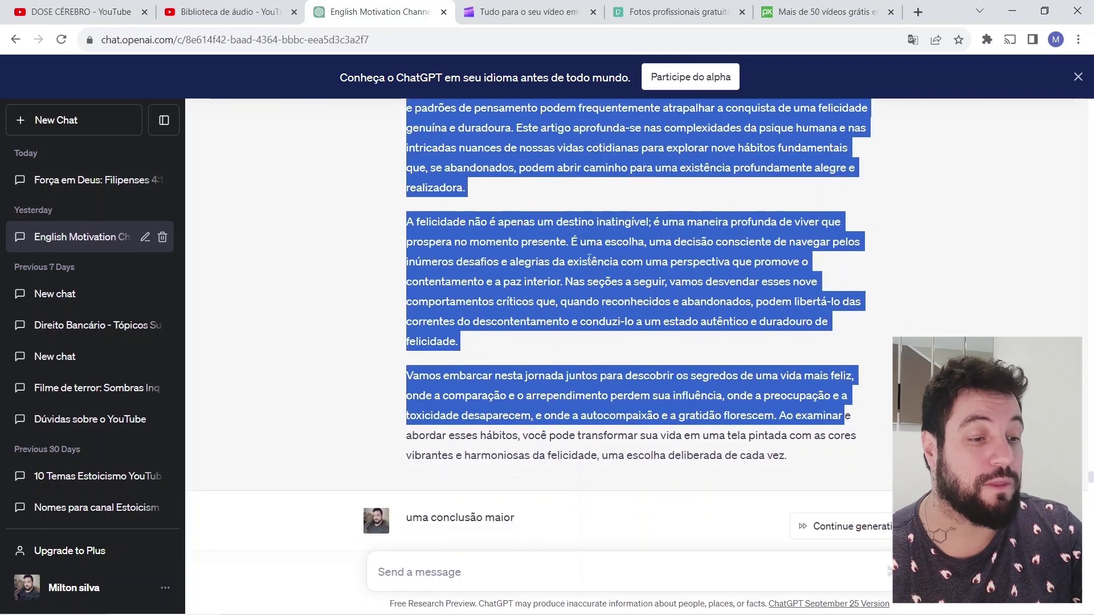
{"action": "left_click", "coordinate": [493, 278]}
Examine the prompt "uma conclusão maior" and the expanded Portuguese conclusion in its reply.
{"action": "scroll", "coordinate": [493, 277], "scroll_direction": "down", "scroll_amount": 2}
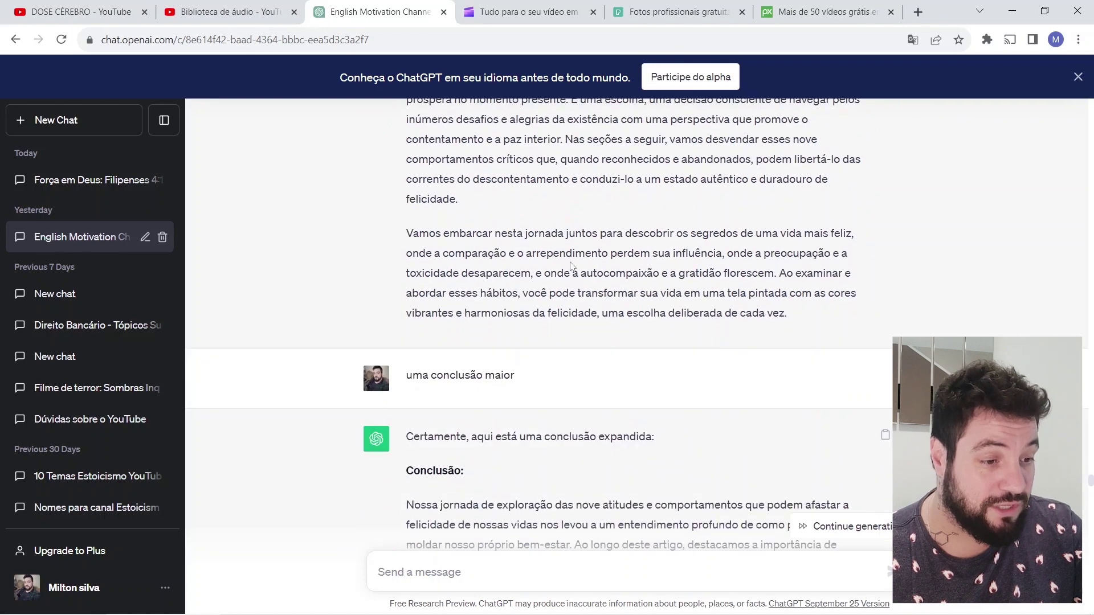
{"action": "scroll", "coordinate": [573, 267], "scroll_direction": "down", "scroll_amount": 2}
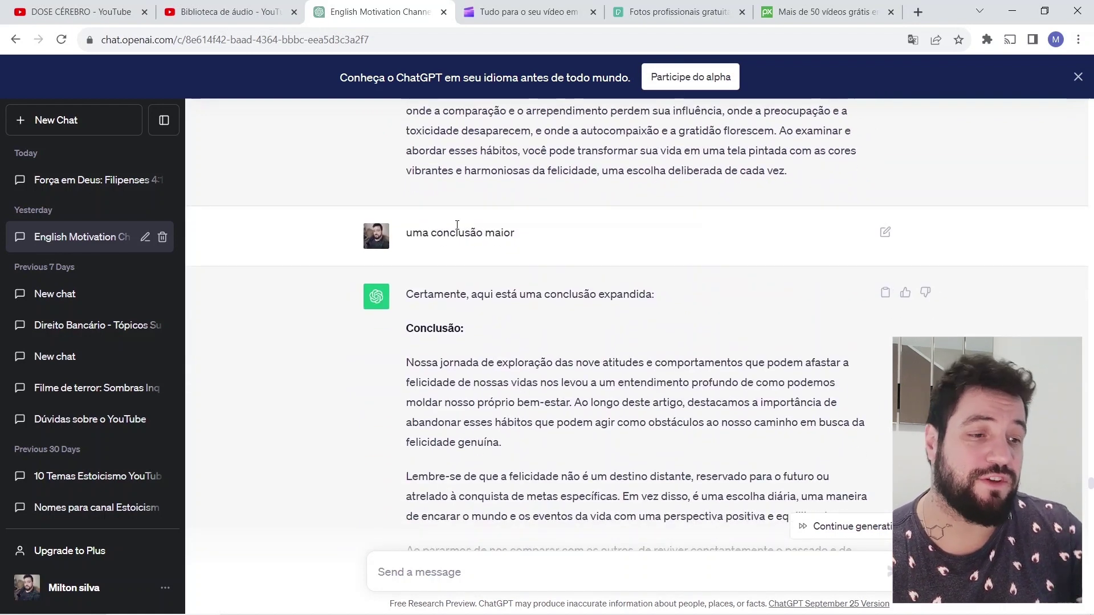
{"action": "scroll", "coordinate": [524, 225], "scroll_direction": "down", "scroll_amount": 3}
{"action": "left_click_drag", "start_coordinate": [404, 148], "coordinate": [669, 450]}
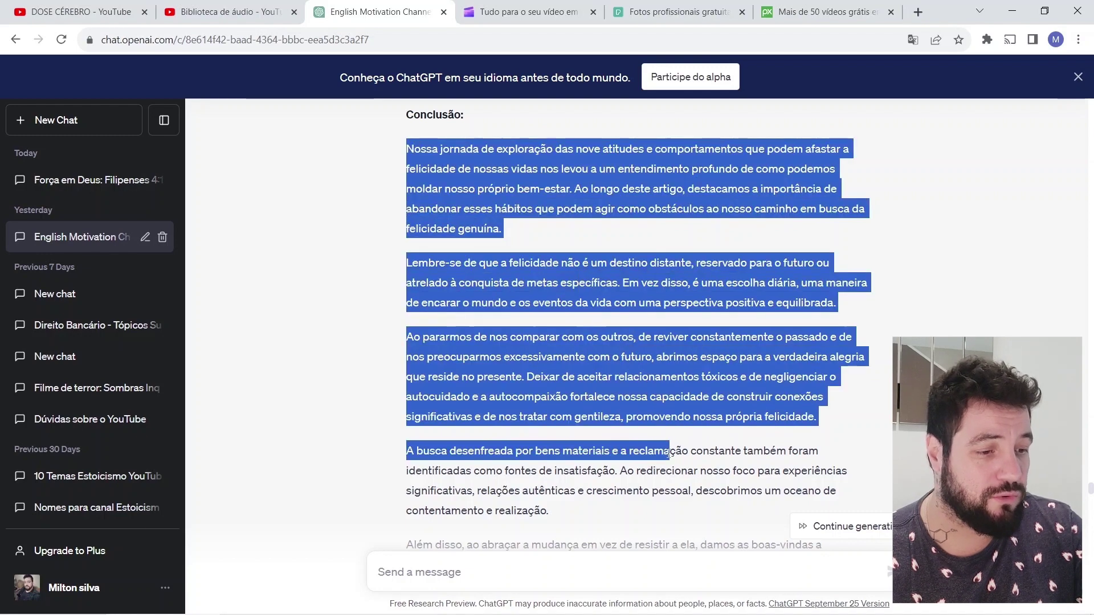
{"action": "scroll", "coordinate": [542, 243], "scroll_direction": "down", "scroll_amount": 1}
{"action": "left_click", "coordinate": [595, 399]}
{"action": "scroll", "coordinate": [592, 380], "scroll_direction": "down", "scroll_amount": 5}
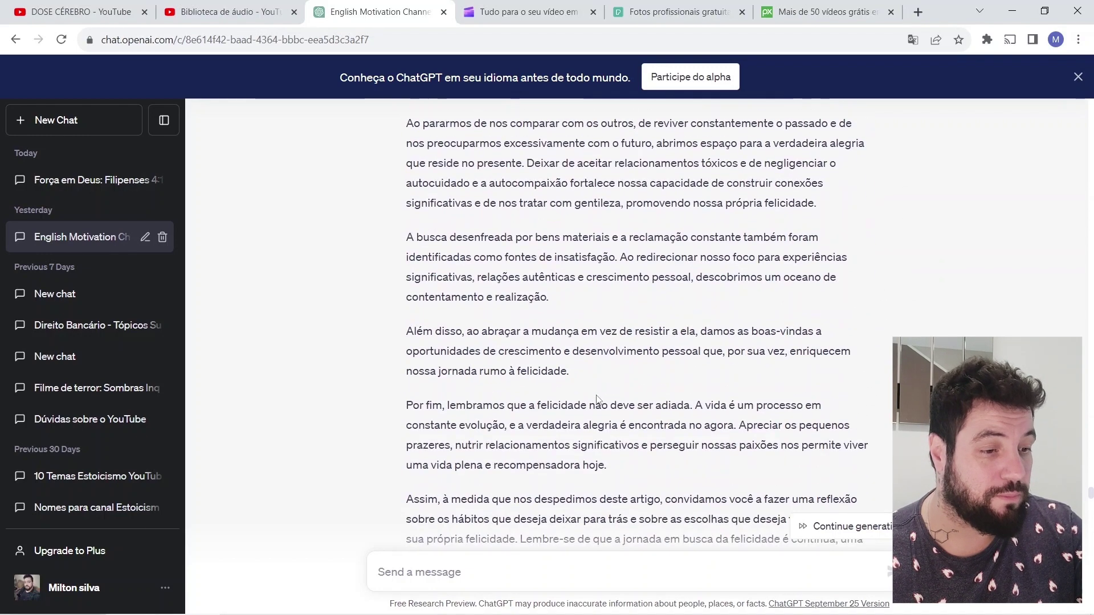
Review the "um pouco menor" prompt, the more concise Portuguese conclusion, and its English translation further down the conversation.
{"action": "scroll", "coordinate": [526, 324], "scroll_direction": "down", "scroll_amount": 2}
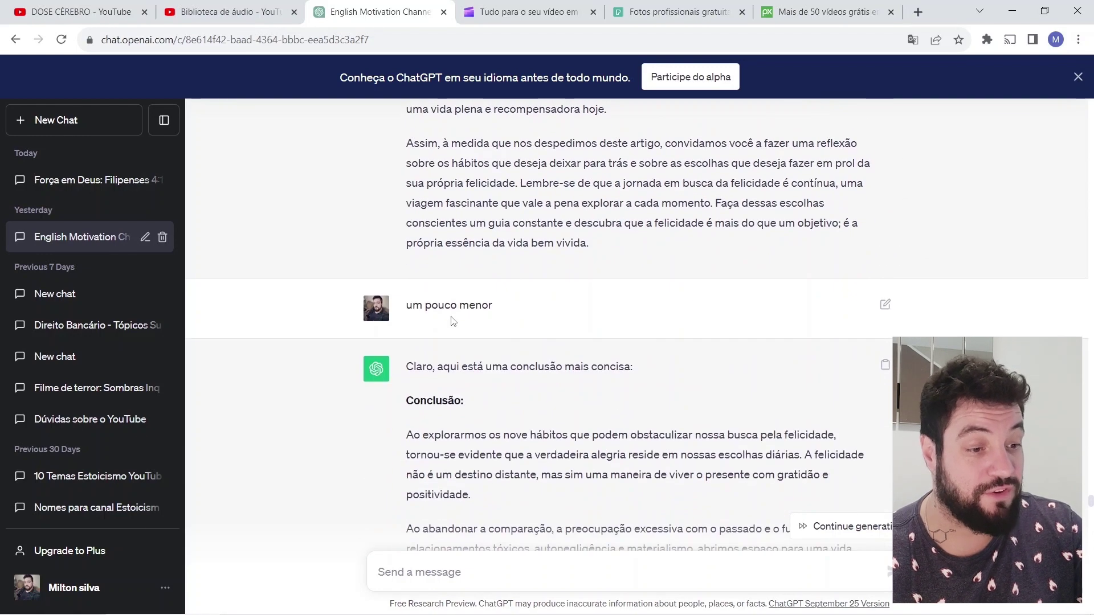
{"action": "left_click_drag", "start_coordinate": [406, 305], "coordinate": [544, 305]}
{"action": "scroll", "coordinate": [544, 306], "scroll_direction": "down", "scroll_amount": 5}
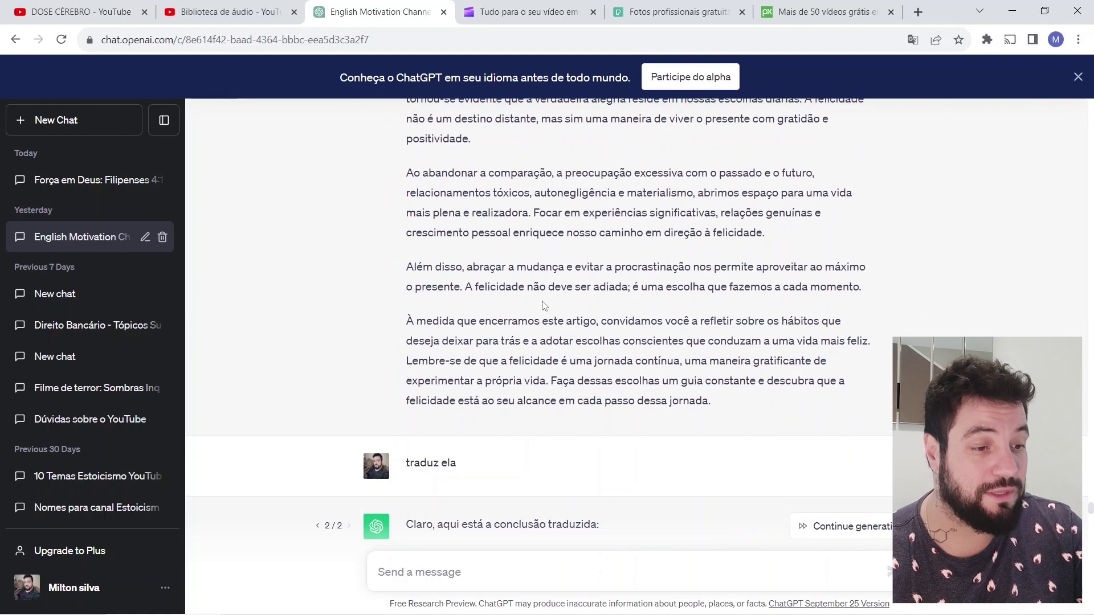
{"action": "left_click_drag", "start_coordinate": [729, 476], "coordinate": [454, 170]}
{"action": "double_click", "coordinate": [487, 338]}
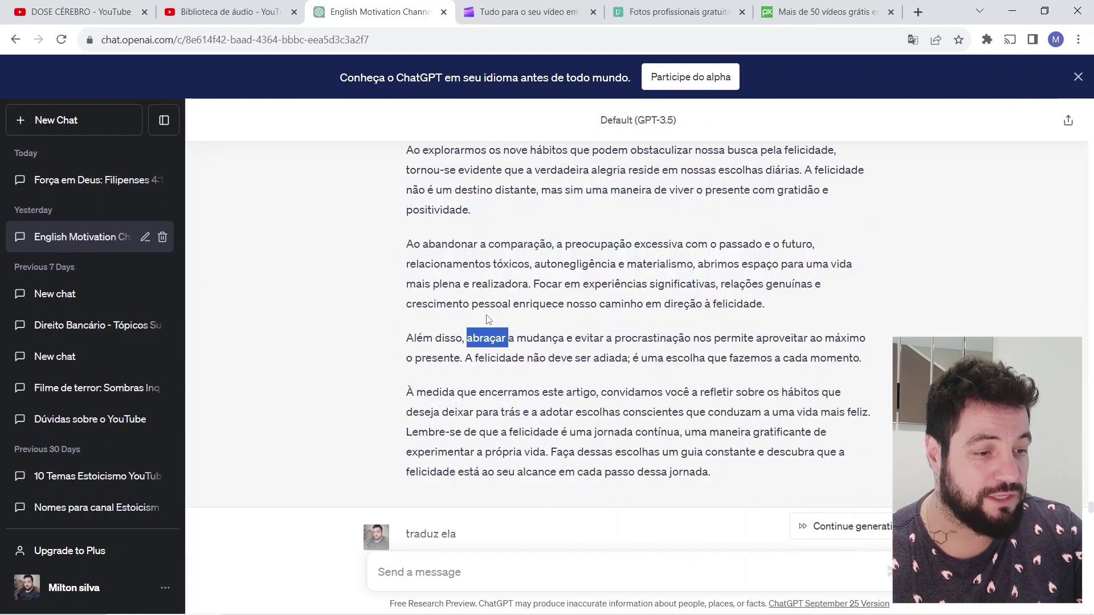
{"action": "scroll", "coordinate": [502, 353], "scroll_direction": "down", "scroll_amount": 10}
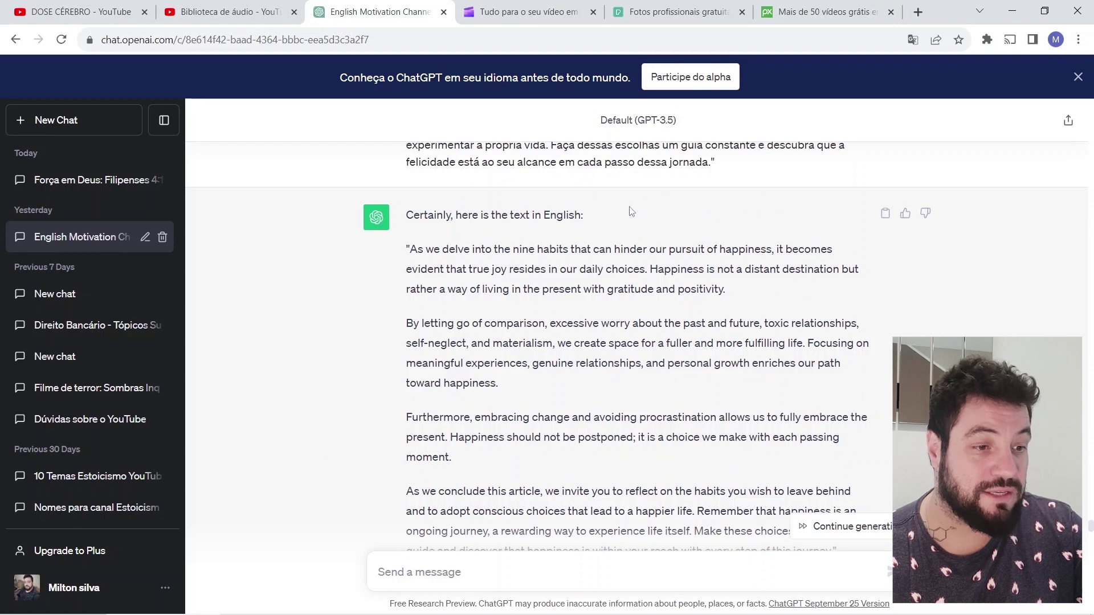
Highlight the full English conclusion in the ChatGPT conversation and look back at the numbered list of habits.
{"action": "scroll", "coordinate": [564, 245], "scroll_direction": "down", "scroll_amount": 1}
{"action": "left_click_drag", "start_coordinate": [408, 177], "coordinate": [834, 485]}
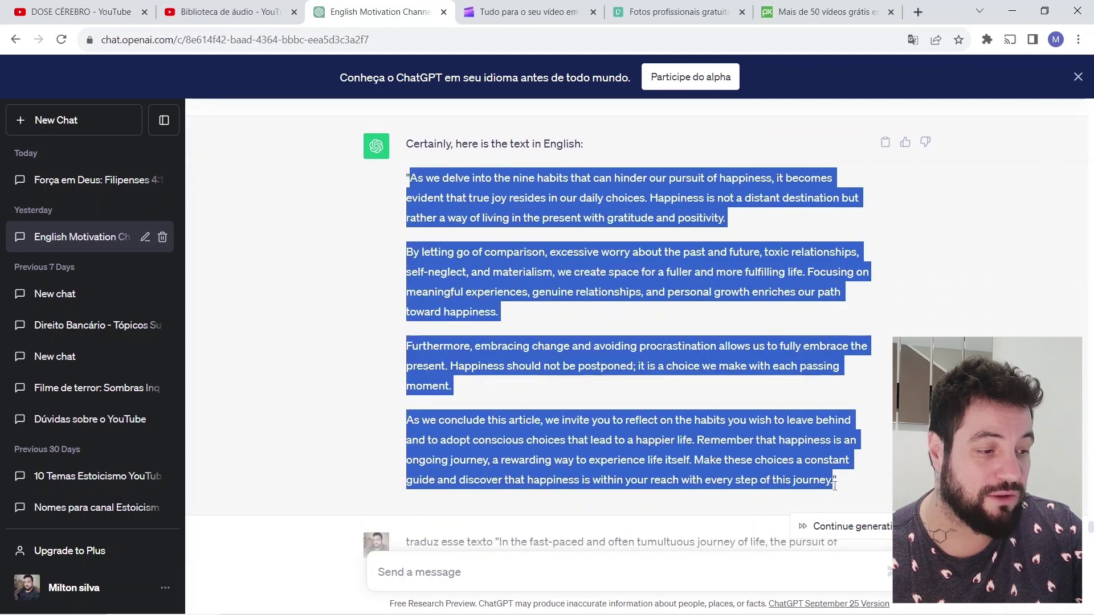
{"action": "scroll", "coordinate": [580, 262], "scroll_direction": "down", "scroll_amount": 2}
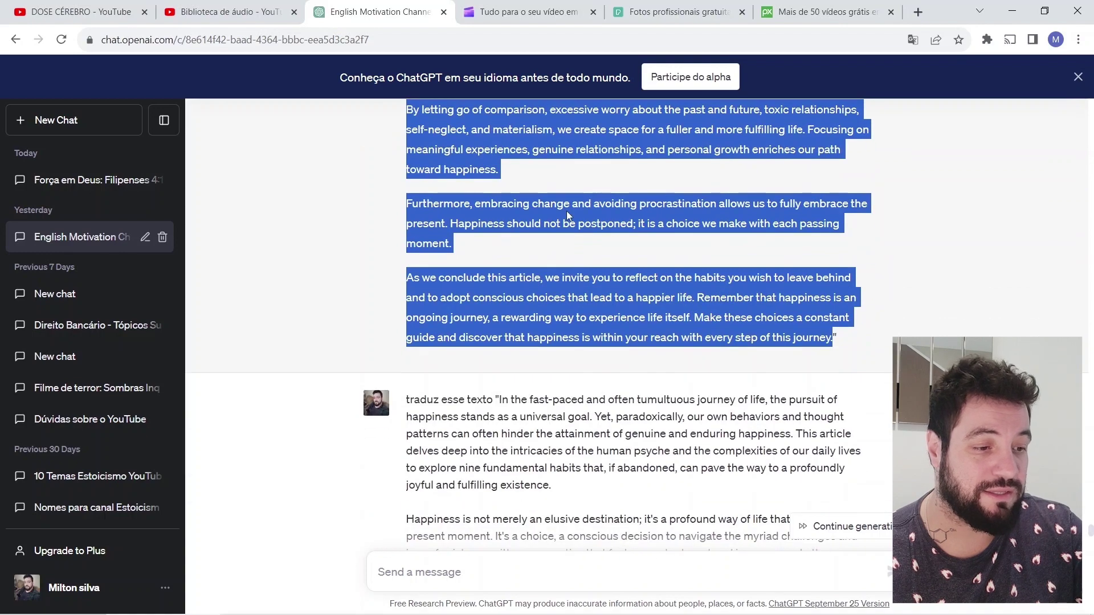
{"action": "scroll", "coordinate": [566, 210], "scroll_direction": "up", "scroll_amount": 15}
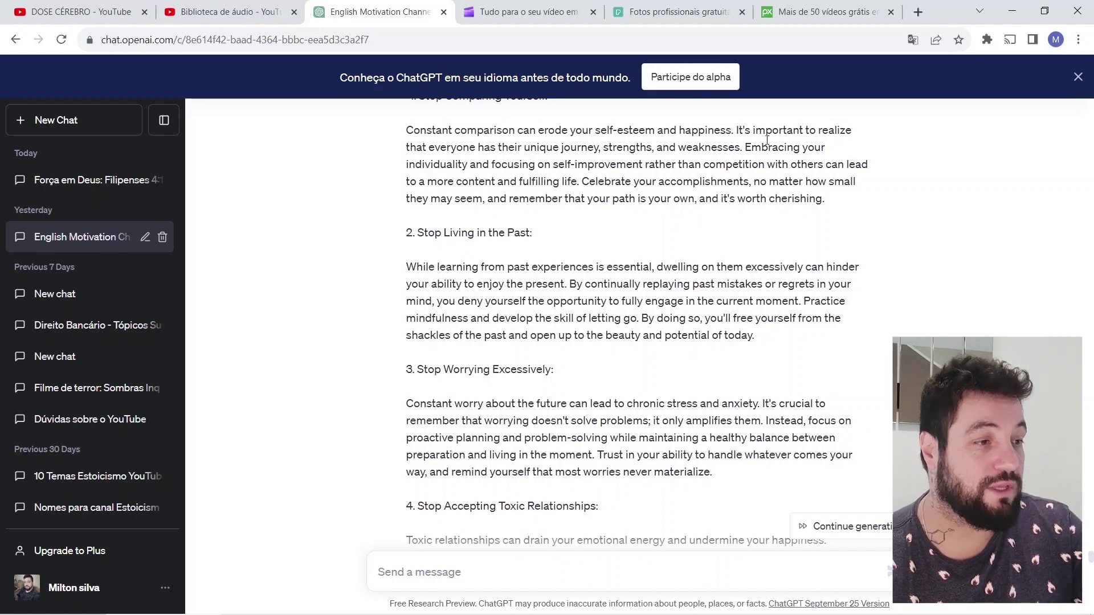
Switch to Clipchamp, create a new video from scratch and open the text-to-speech converter.
{"action": "left_click", "coordinate": [511, 12]}
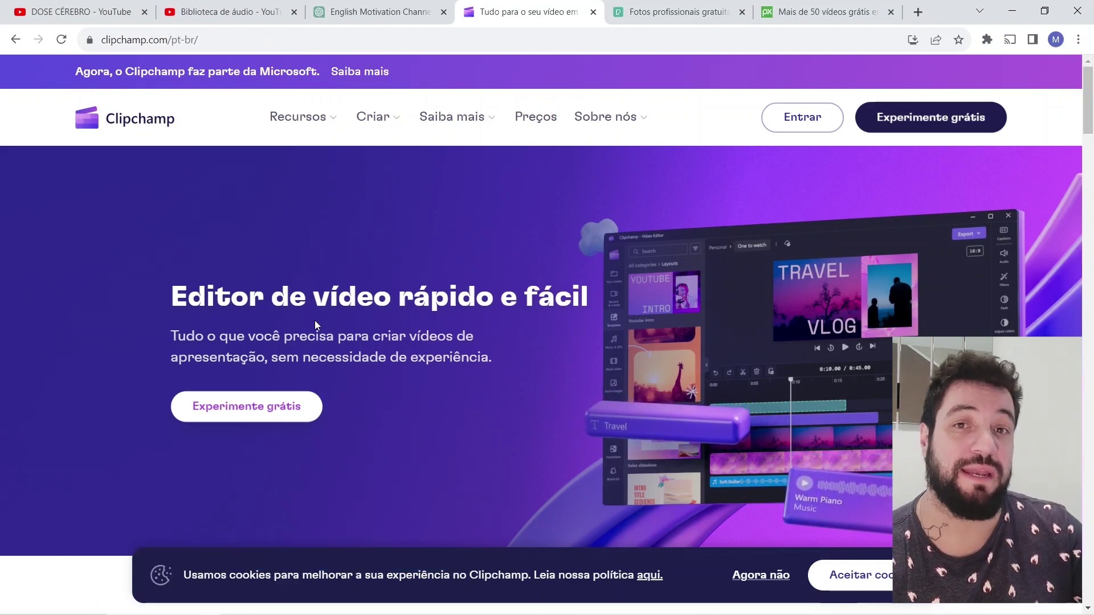
{"action": "left_click", "coordinate": [926, 121]}
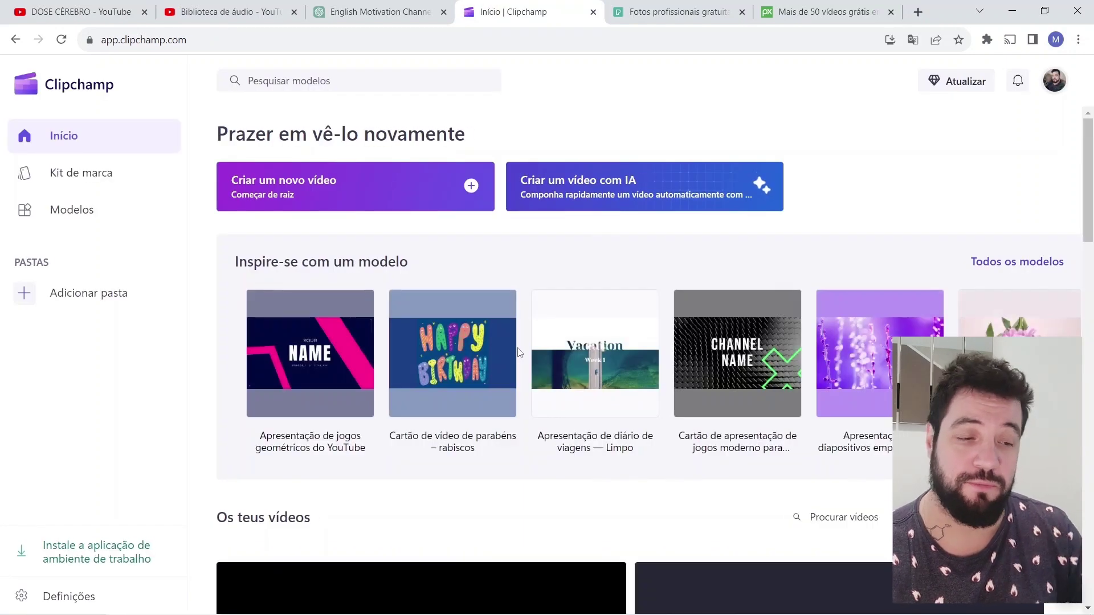
{"action": "left_click", "coordinate": [337, 185]}
{"action": "left_click", "coordinate": [13, 181]}
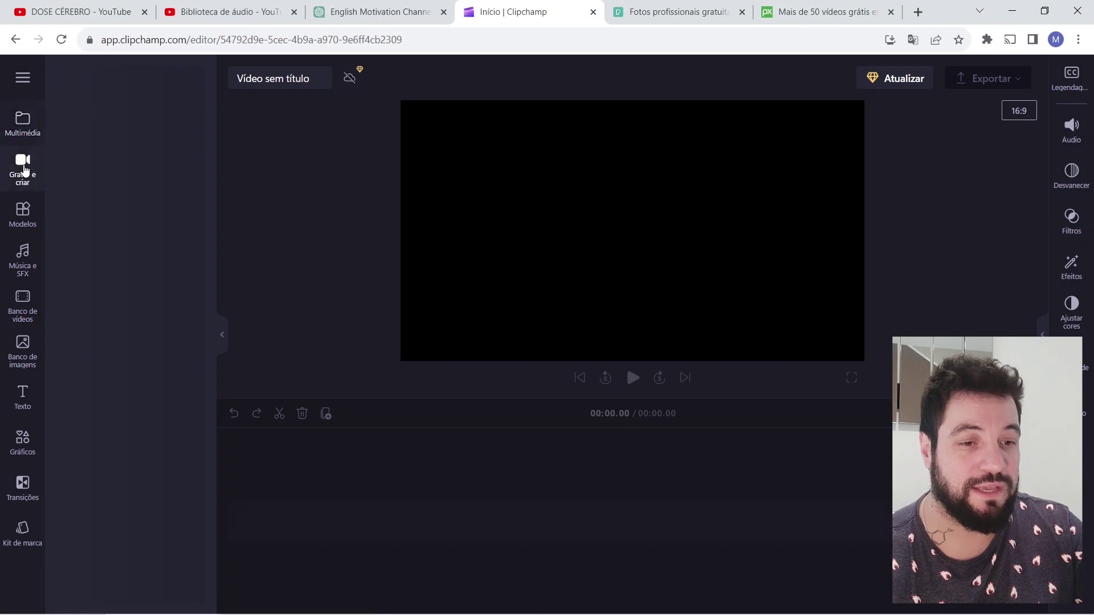
{"action": "left_click", "coordinate": [98, 387]}
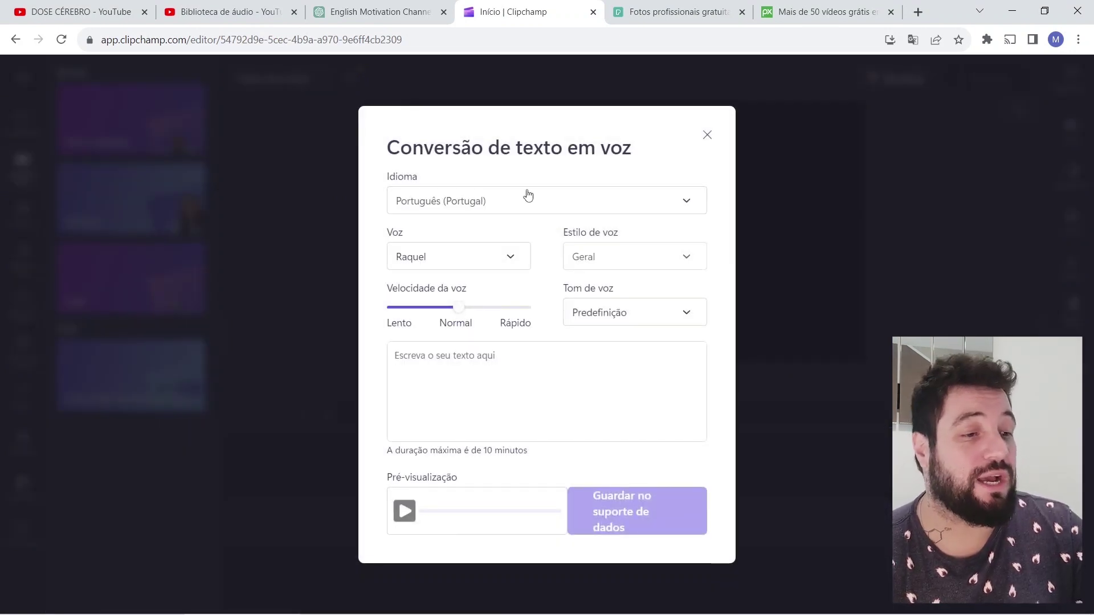
Set the narration language to Inglês (Estados Unidos) and the voice to Christopher.
{"action": "left_click", "coordinate": [465, 200]}
{"action": "scroll", "coordinate": [502, 331], "scroll_direction": "up", "scroll_amount": 10}
{"action": "scroll", "coordinate": [511, 374], "scroll_direction": "up", "scroll_amount": 10}
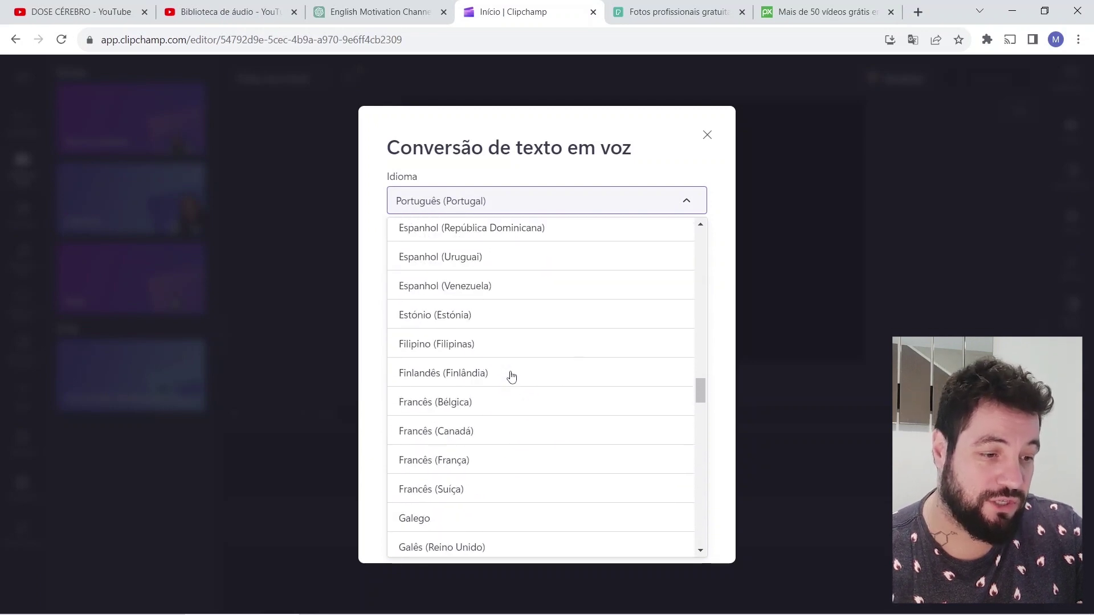
{"action": "scroll", "coordinate": [511, 375], "scroll_direction": "down", "scroll_amount": 5}
{"action": "left_click", "coordinate": [481, 510]}
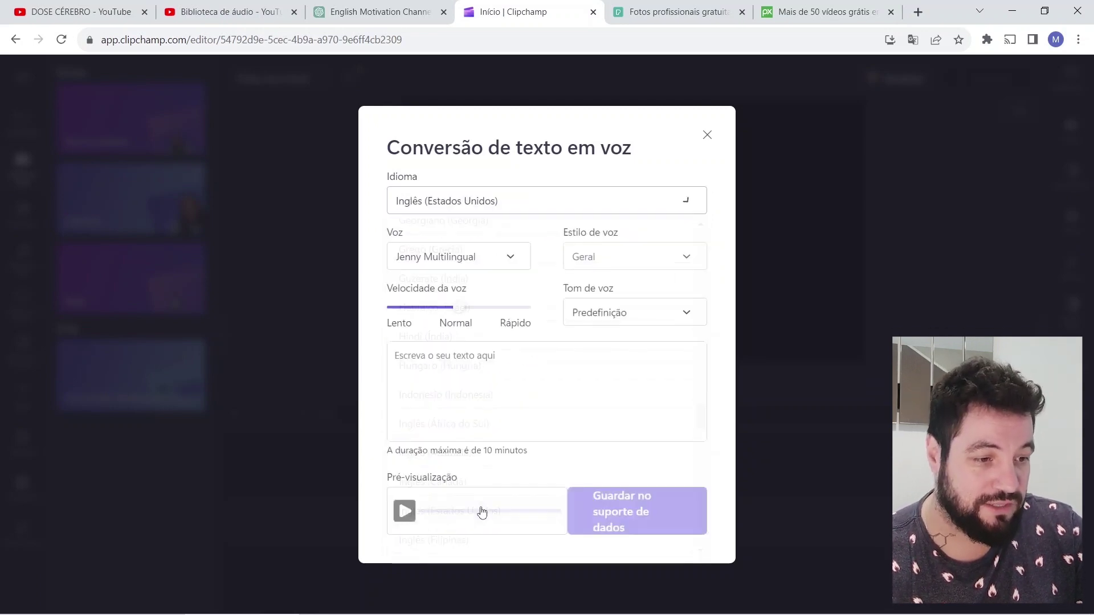
{"action": "left_click", "coordinate": [465, 251]}
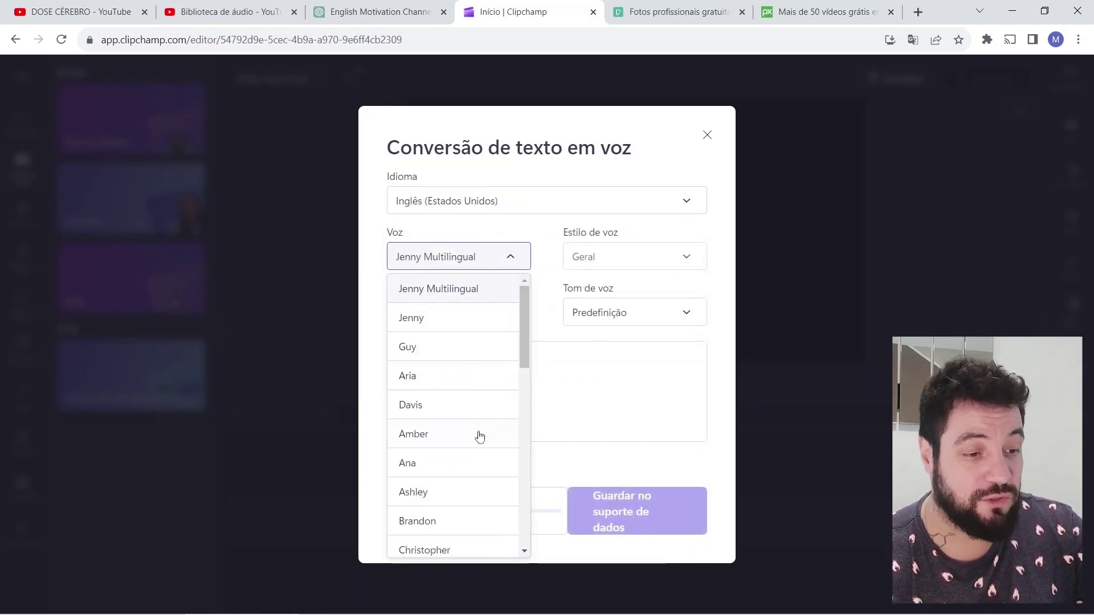
{"action": "scroll", "coordinate": [477, 430], "scroll_direction": "down", "scroll_amount": 5}
{"action": "left_click", "coordinate": [444, 335]}
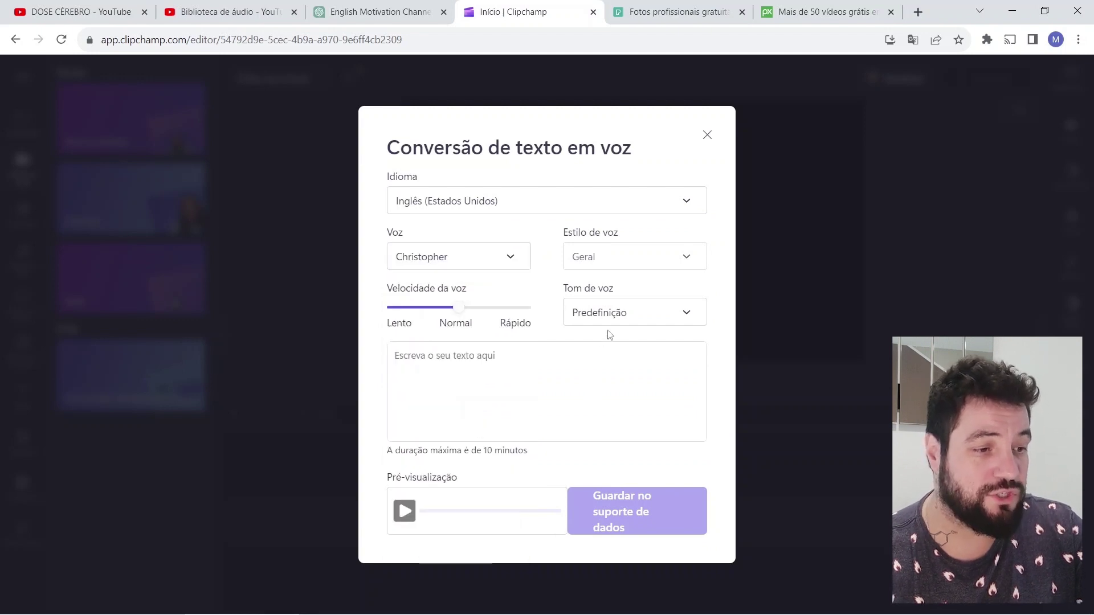
Set the voice tone to Baixas and make the speaking speed slightly slower than Normal.
{"action": "left_click", "coordinate": [605, 317]}
{"action": "left_click", "coordinate": [611, 379]}
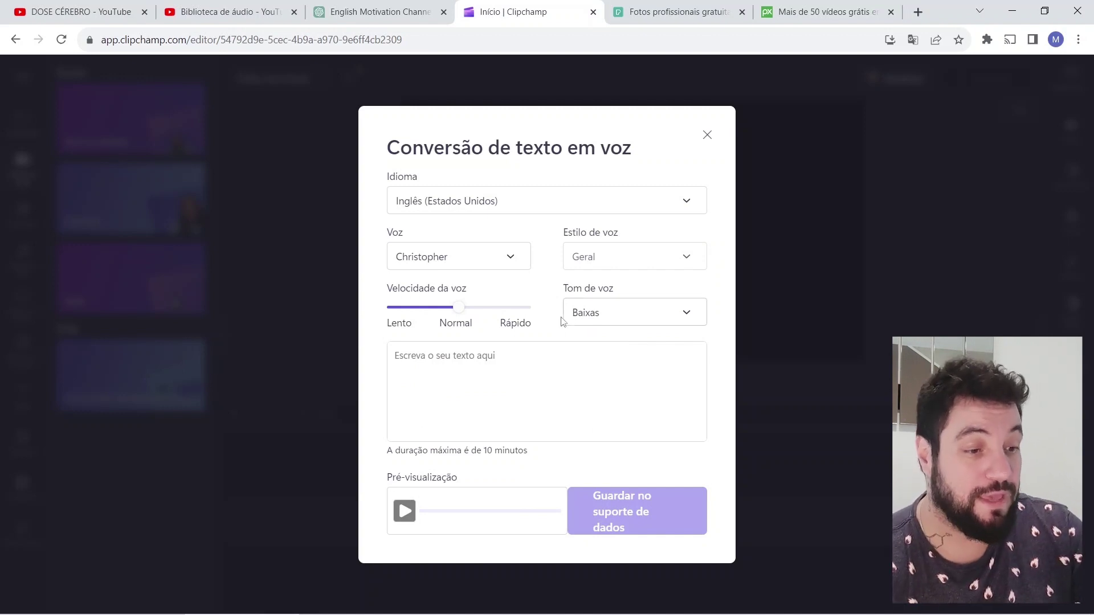
{"action": "left_click_drag", "start_coordinate": [458, 307], "coordinate": [440, 307]}
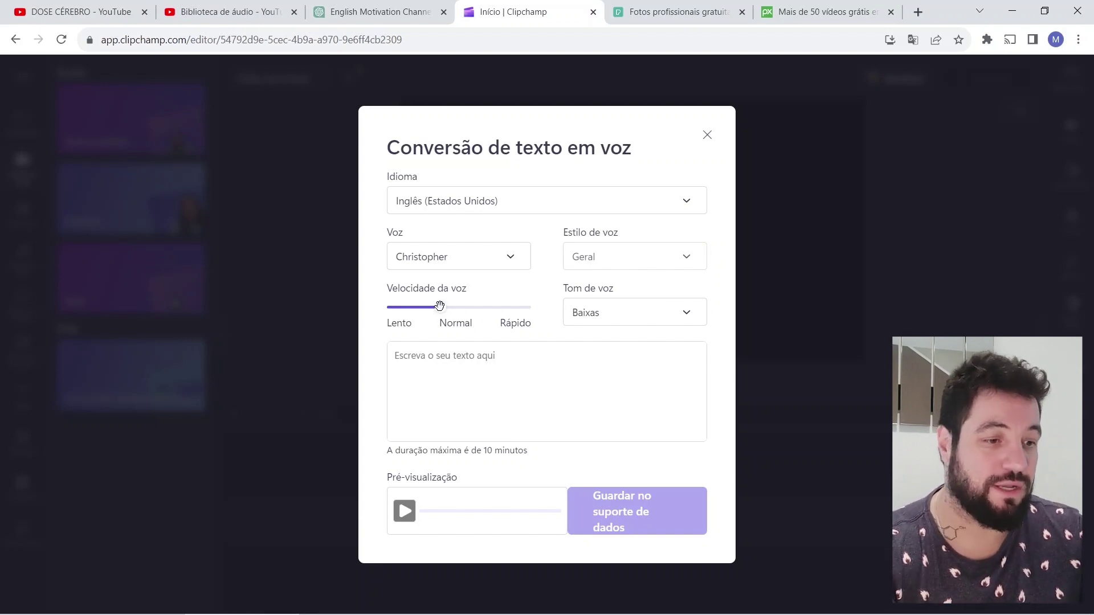
Copy the extended English introduction from ChatGPT into Clipchamp's text-to-speech script.
{"action": "key", "text": "ctrl+Page_Up"}
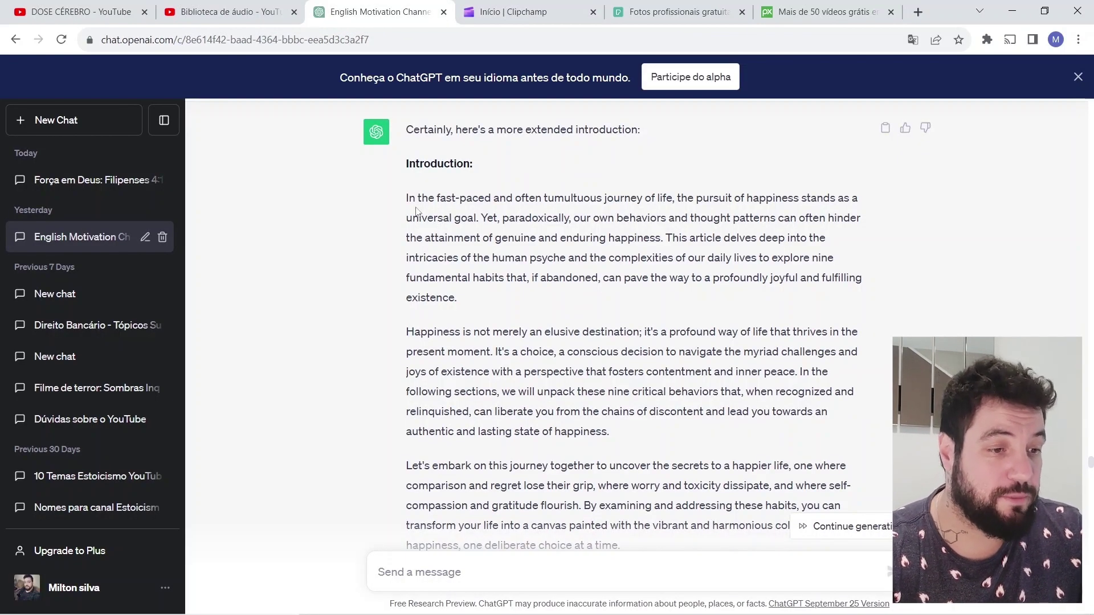
{"action": "left_click_drag", "start_coordinate": [406, 198], "coordinate": [679, 379]}
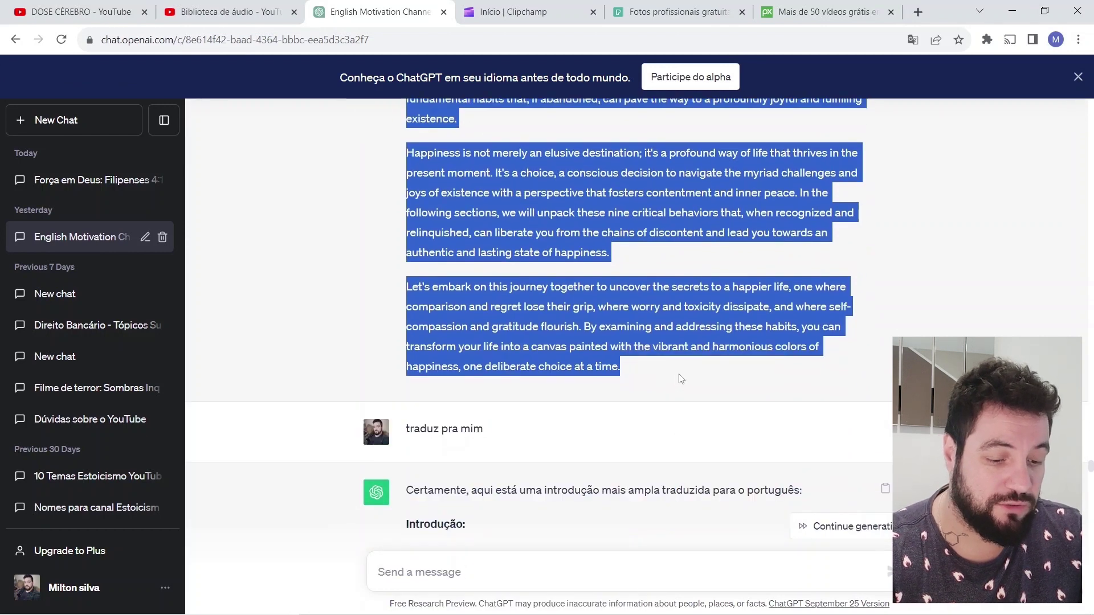
{"action": "left_click", "coordinate": [530, 12]}
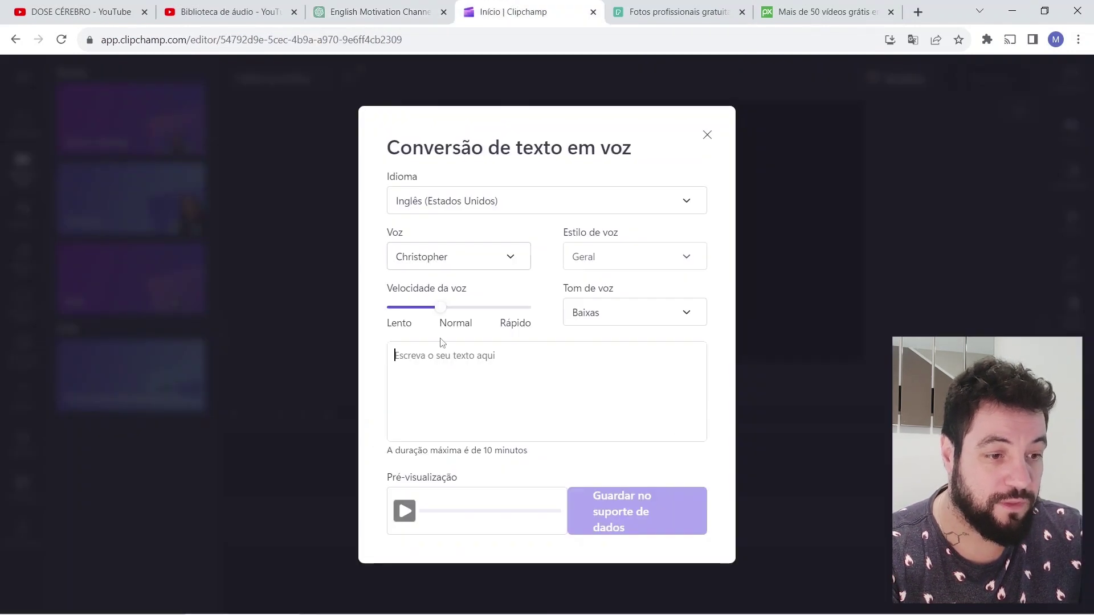
{"action": "left_click", "coordinate": [447, 374]}
{"action": "key", "text": "ctrl+v"}
{"action": "scroll", "coordinate": [447, 373], "scroll_direction": "down", "scroll_amount": 2}
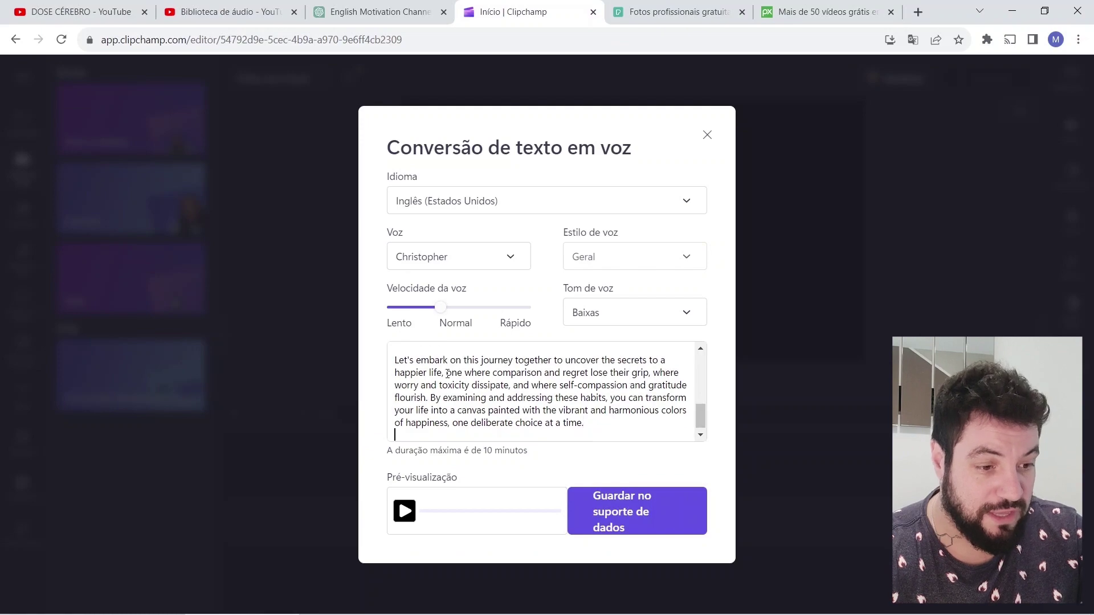
Copy the nine English habit sections from the "TRADUZIR ESSE TEXTO" prompt in ChatGPT and append them to the narration script in Clipchamp.
{"action": "left_click", "coordinate": [387, 11]}
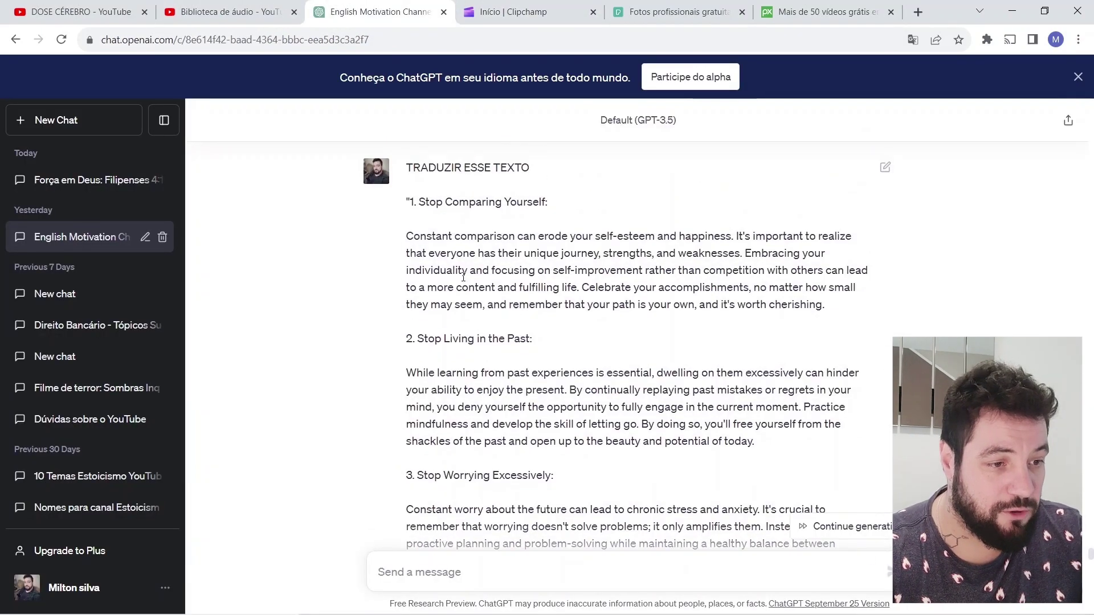
{"action": "left_click_drag", "start_coordinate": [409, 201], "coordinate": [638, 464]}
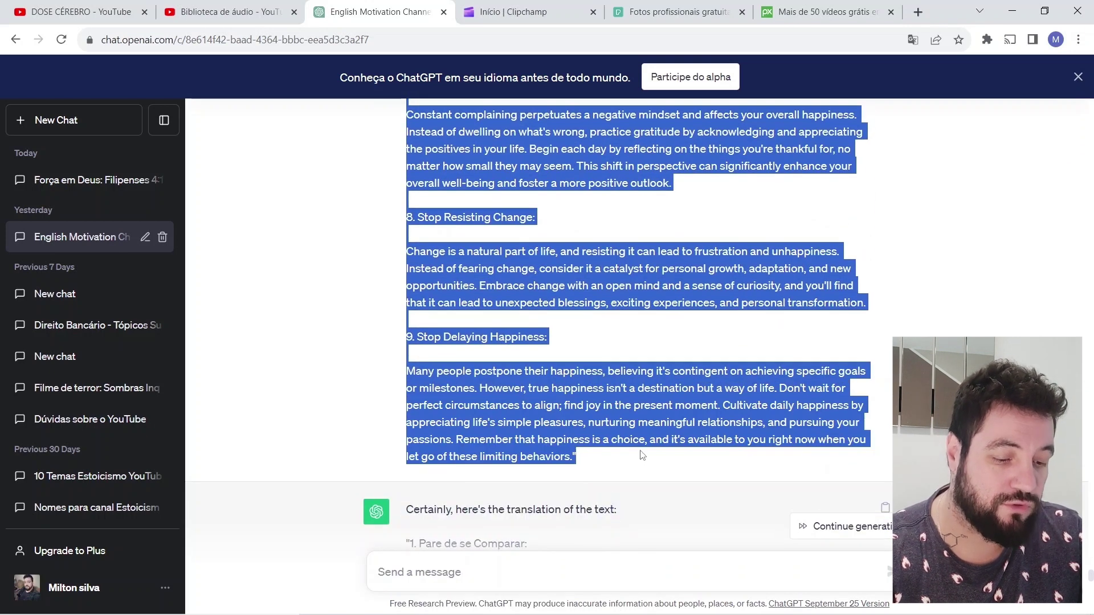
{"action": "key", "text": "ctrl+c"}
{"action": "left_click", "coordinate": [529, 11]}
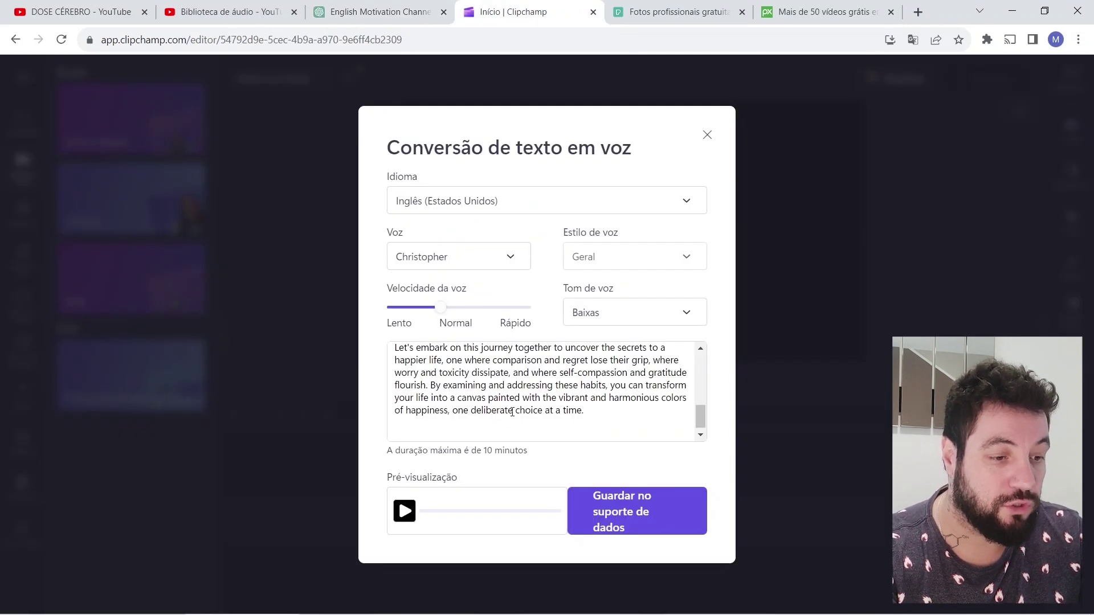
{"action": "key", "text": "ctrl+v"}
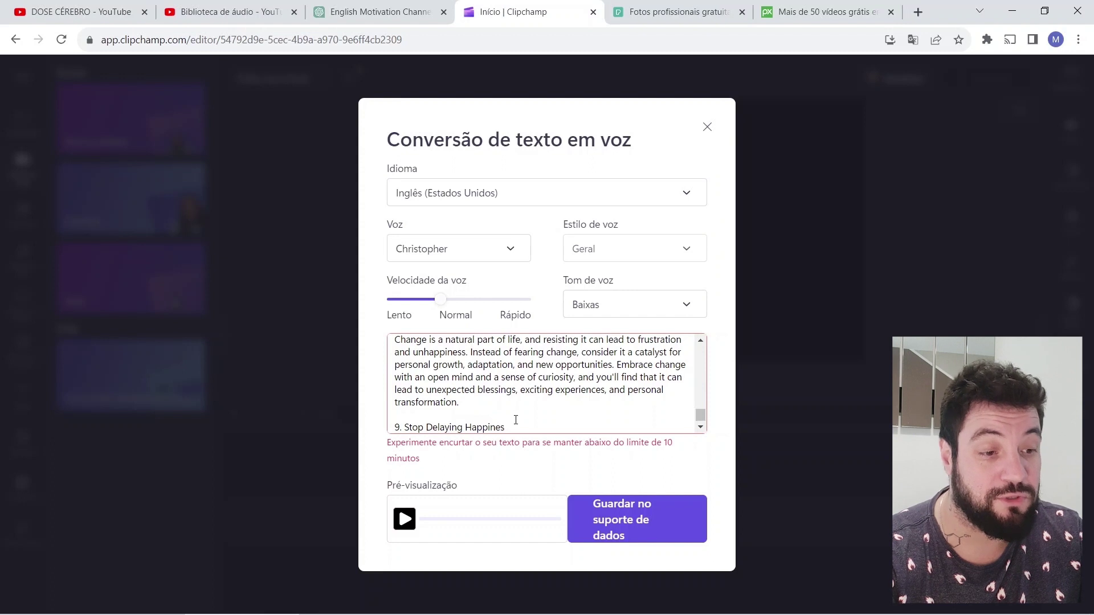
Delete the script text after section 7 and save the narration to the project media.
{"action": "left_click_drag", "start_coordinate": [526, 426], "coordinate": [387, 365]}
{"action": "key", "text": "BackSpace"}
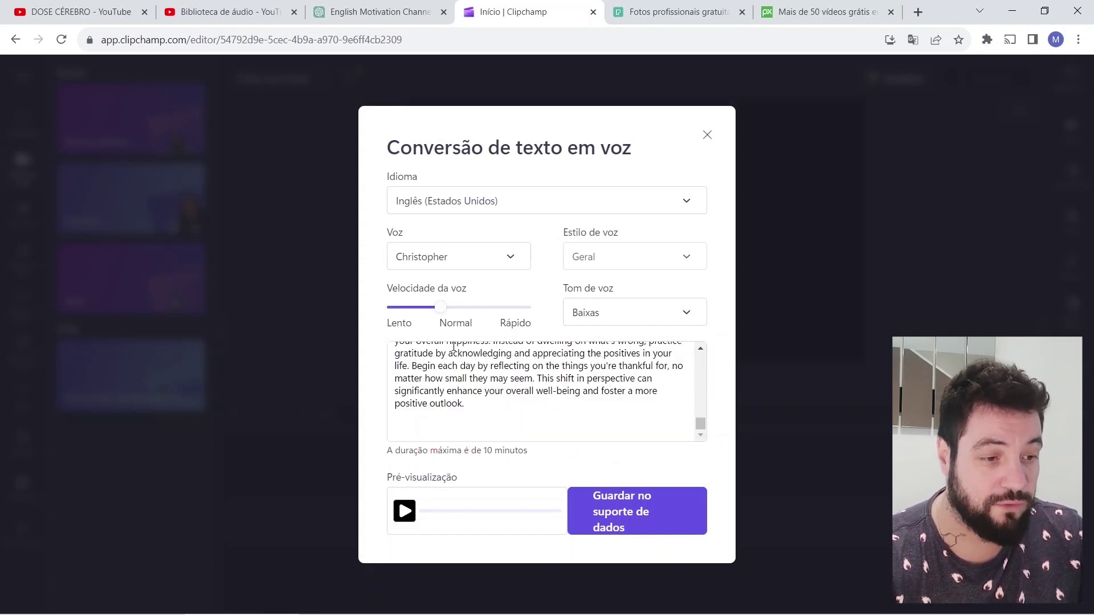
{"action": "left_click", "coordinate": [658, 507]}
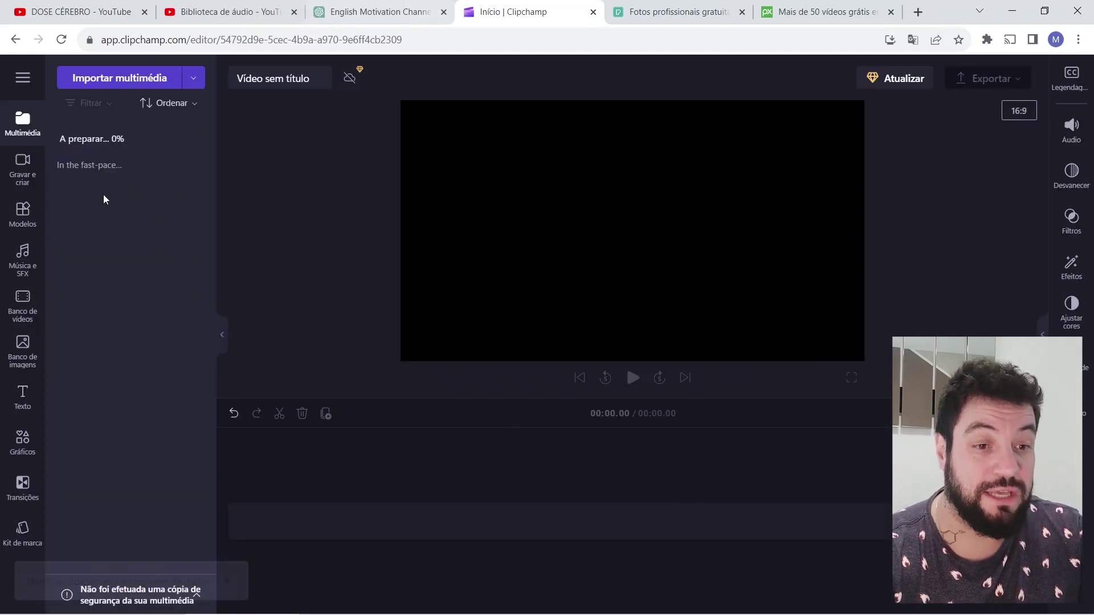
Start a second text-to-speech narration and fill it with the "9. Stop Delaying Happiness" section copied from ChatGPT.
{"action": "left_click", "coordinate": [18, 172]}
{"action": "left_click", "coordinate": [122, 361]}
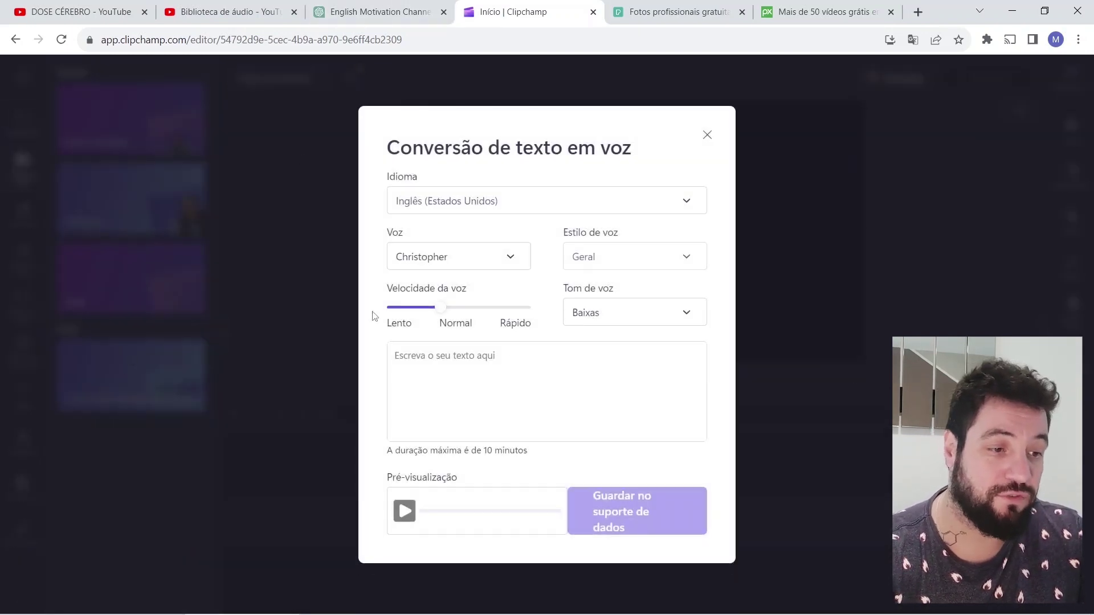
{"action": "left_click", "coordinate": [381, 11]}
{"action": "scroll", "coordinate": [410, 201], "scroll_direction": "down", "scroll_amount": 3}
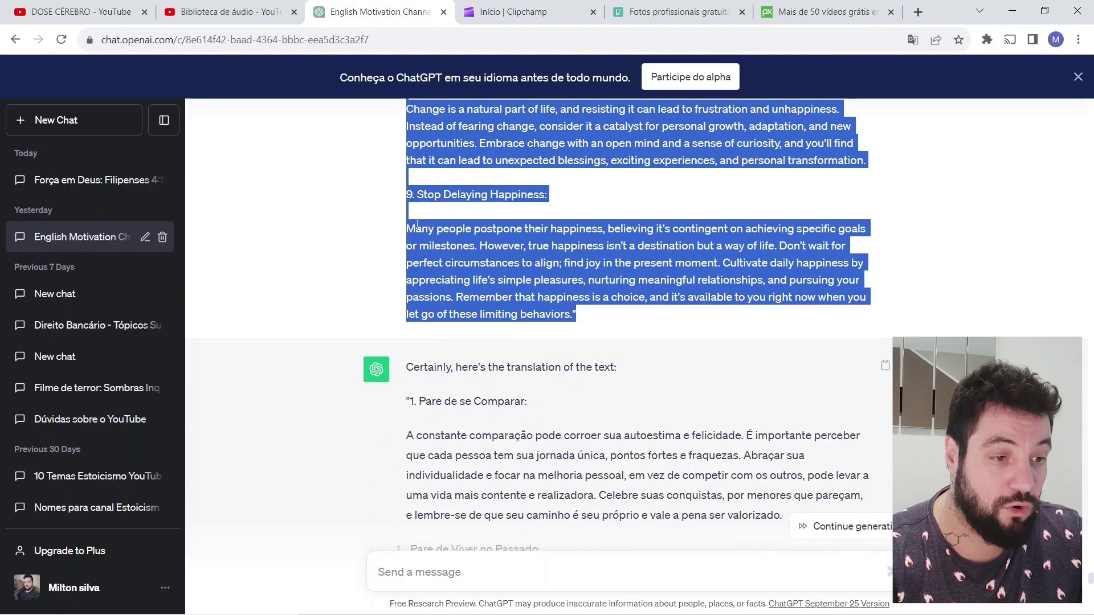
{"action": "left_click_drag", "start_coordinate": [409, 201], "coordinate": [643, 320]}
{"action": "key", "text": "ctrl+c"}
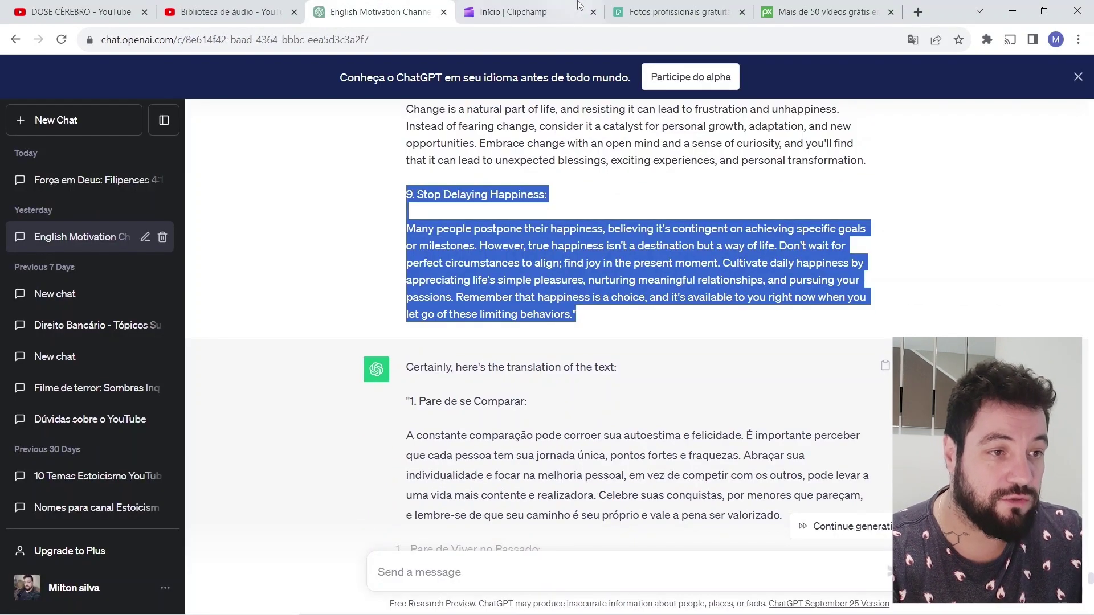
{"action": "left_click", "coordinate": [513, 12]}
{"action": "key", "text": "ctrl+v"}
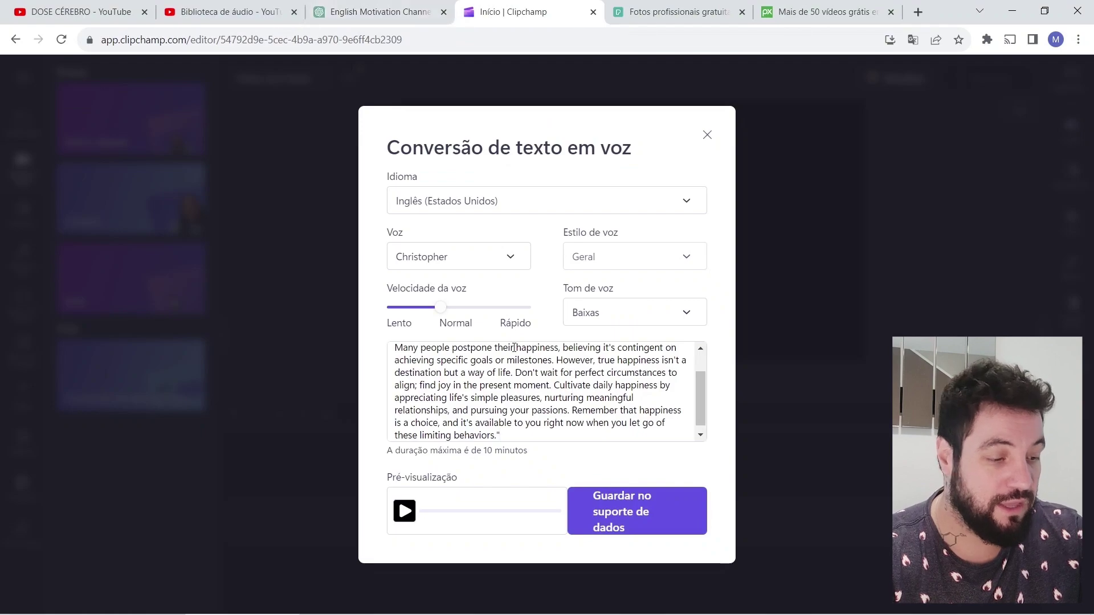
Look through the Portuguese translation in ChatGPT, return to Clipchamp and save the section 9 narration to the project media.
{"action": "left_click", "coordinate": [376, 11]}
{"action": "scroll", "coordinate": [494, 354], "scroll_direction": "down", "scroll_amount": 5}
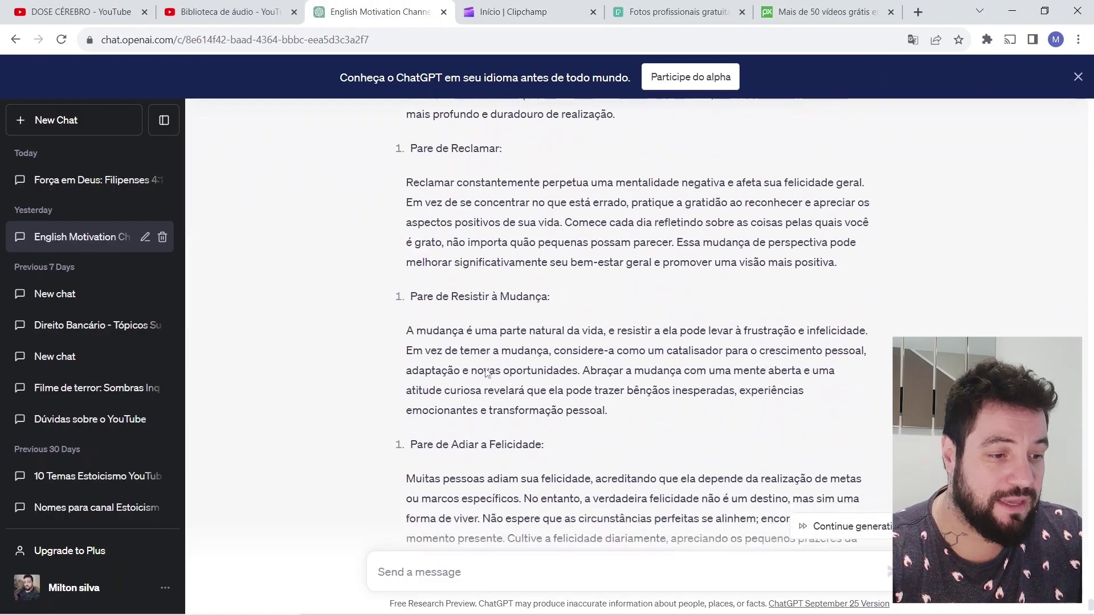
{"action": "scroll", "coordinate": [494, 373], "scroll_direction": "up", "scroll_amount": 5}
{"action": "scroll", "coordinate": [494, 374], "scroll_direction": "up", "scroll_amount": 5}
{"action": "key", "text": "ctrl+Tab"}
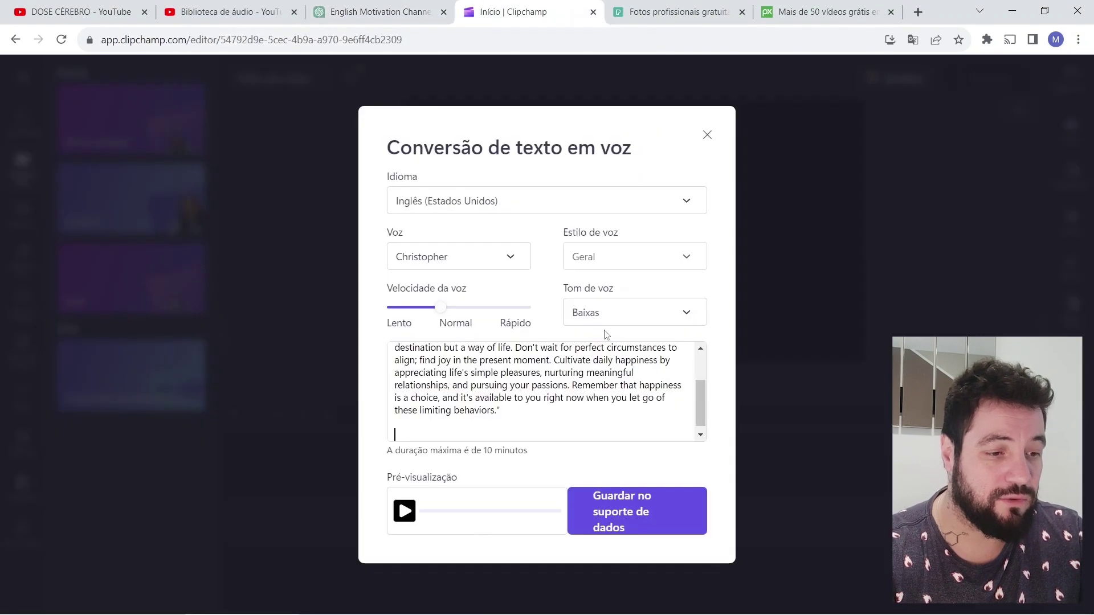
{"action": "left_click", "coordinate": [595, 521]}
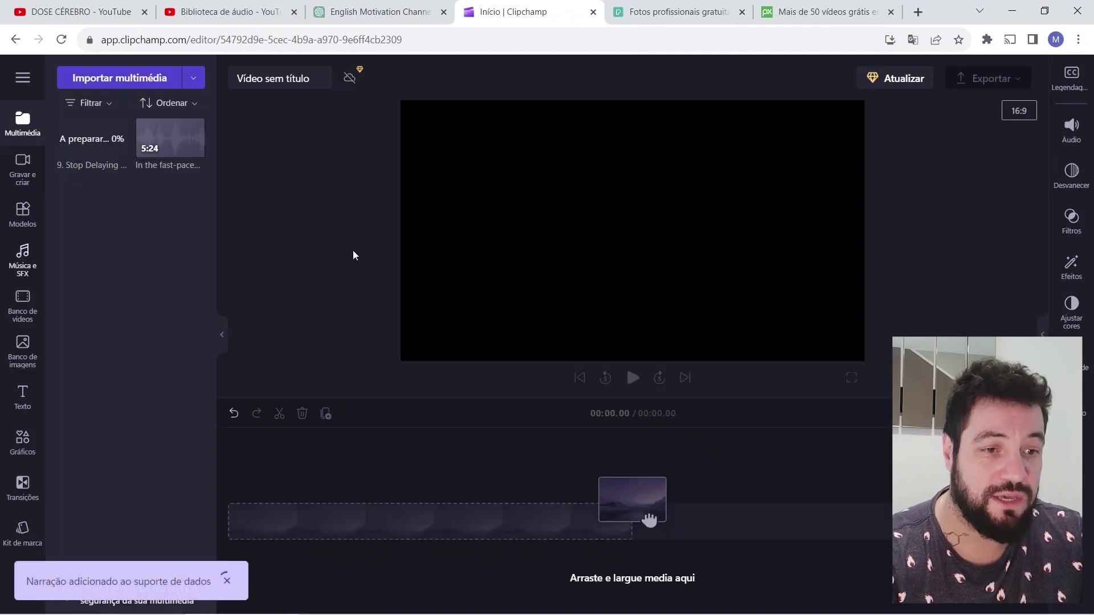
Place the introduction narration and the section 9 narration back to back on the timeline, and check the export quality options.
{"action": "left_click_drag", "start_coordinate": [170, 137], "coordinate": [258, 513]}
{"action": "left_click_drag", "start_coordinate": [92, 137], "coordinate": [644, 525]}
{"action": "left_click", "coordinate": [997, 80]}
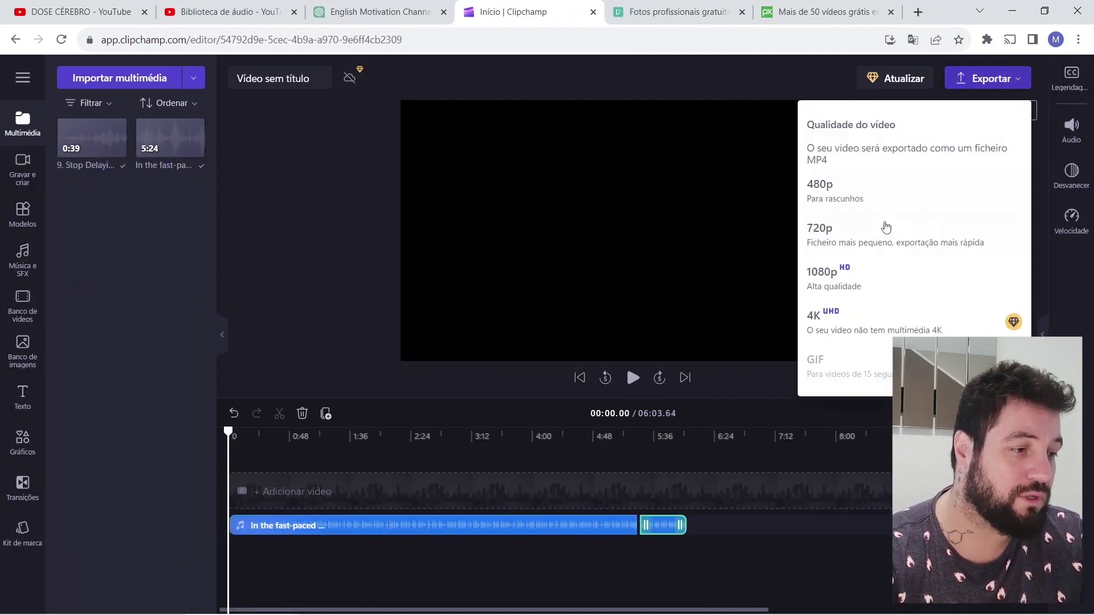
{"action": "left_click", "coordinate": [136, 254]}
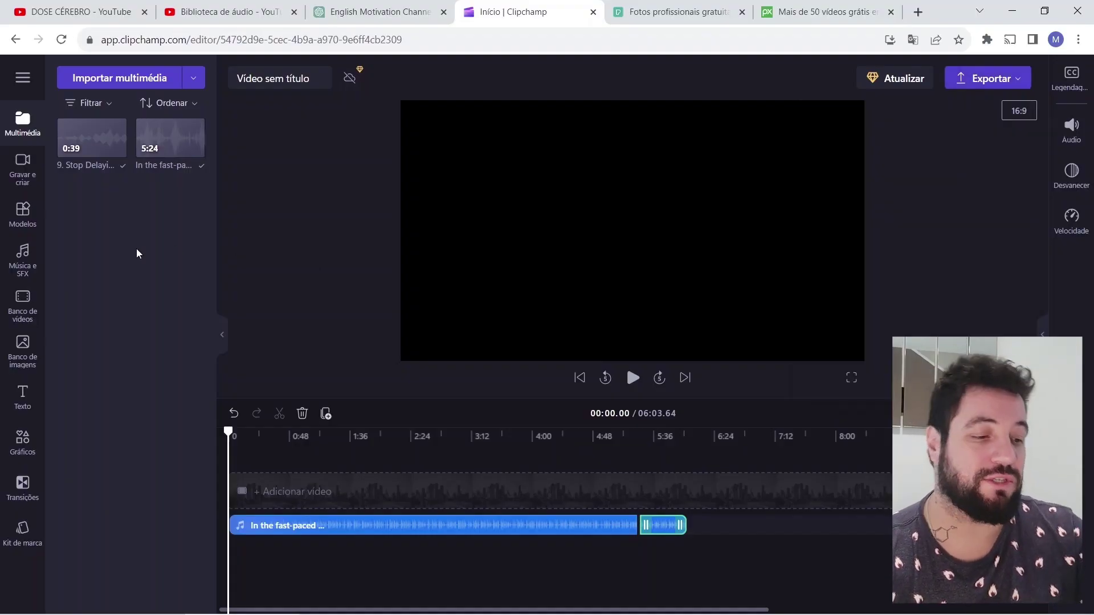
Switch to CapCut and look through the edited project 1001 along its timeline up to about 4:38.
{"action": "key", "text": "alt+Tab"}
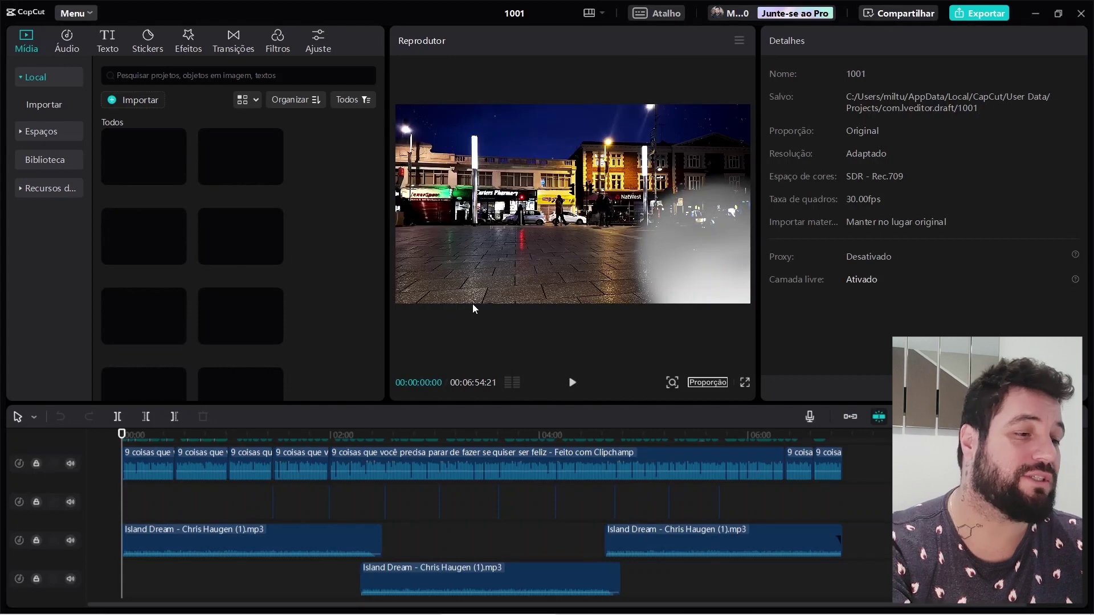
{"action": "scroll", "coordinate": [329, 480], "scroll_direction": "up", "scroll_amount": 3}
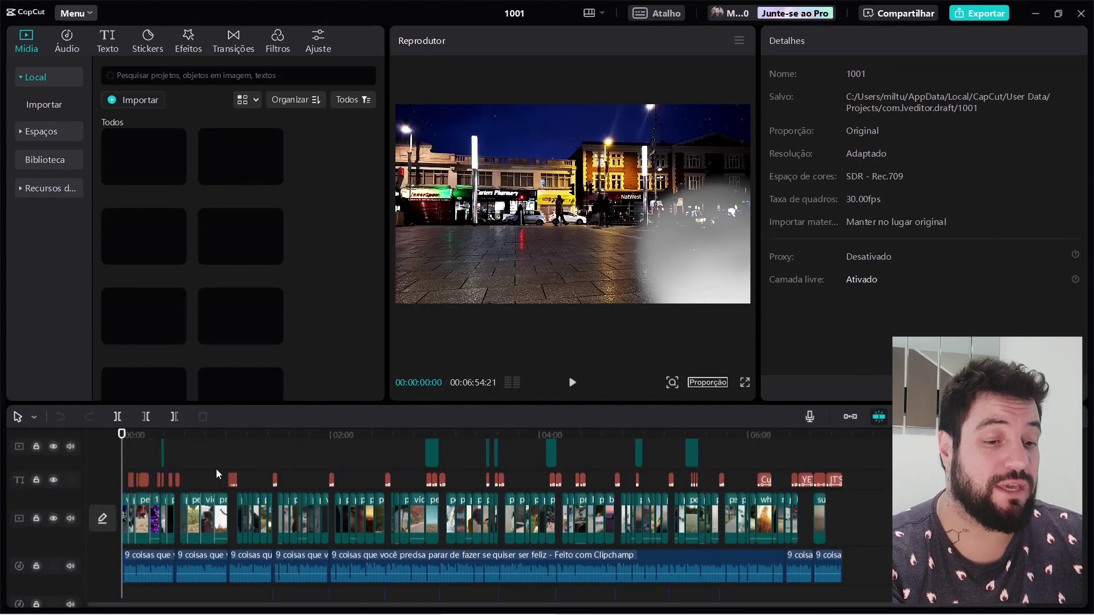
{"action": "left_click_drag", "start_coordinate": [127, 432], "coordinate": [609, 472]}
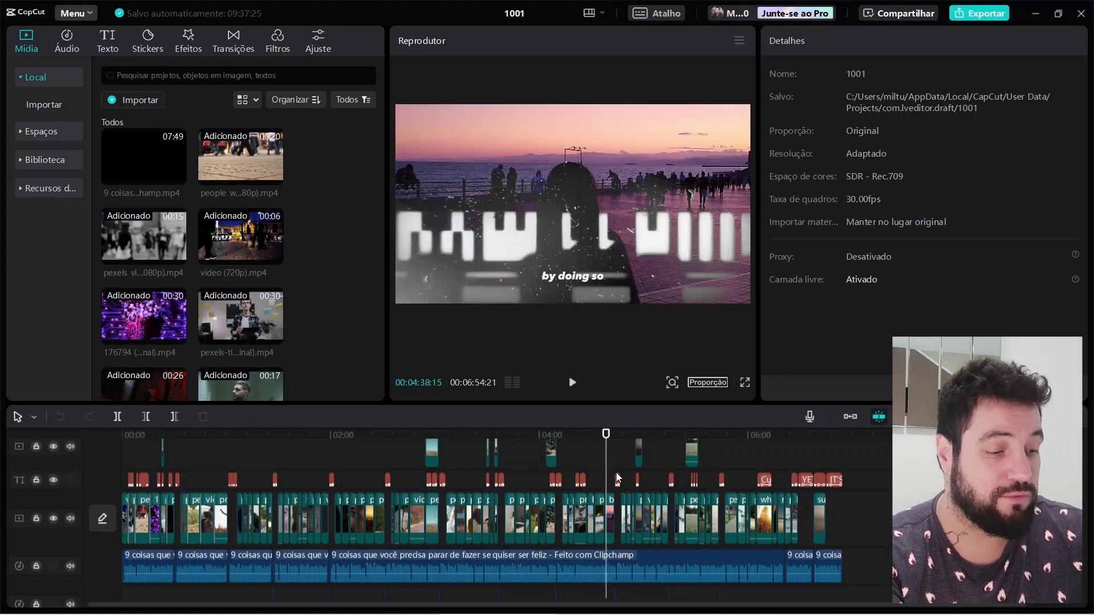
Zoom in on the timeline and play the flower field scene from about 5:24 to 5:31 to review its titles and captions.
{"action": "scroll", "coordinate": [616, 473], "scroll_direction": "up", "scroll_amount": 5, "text": "ctrl"}
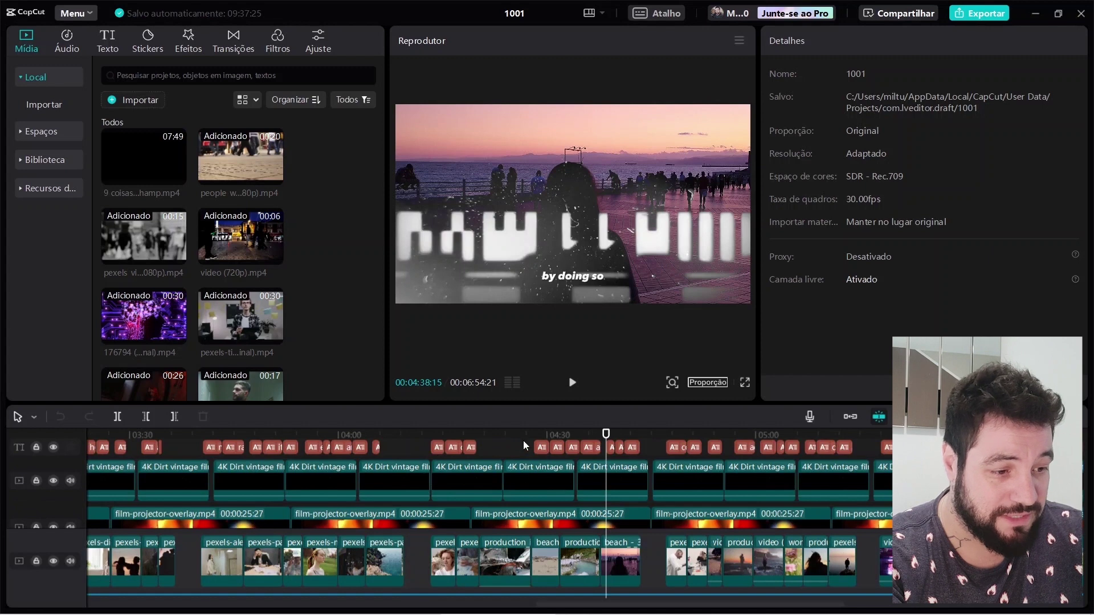
{"action": "left_click_drag", "start_coordinate": [524, 445], "coordinate": [501, 449]}
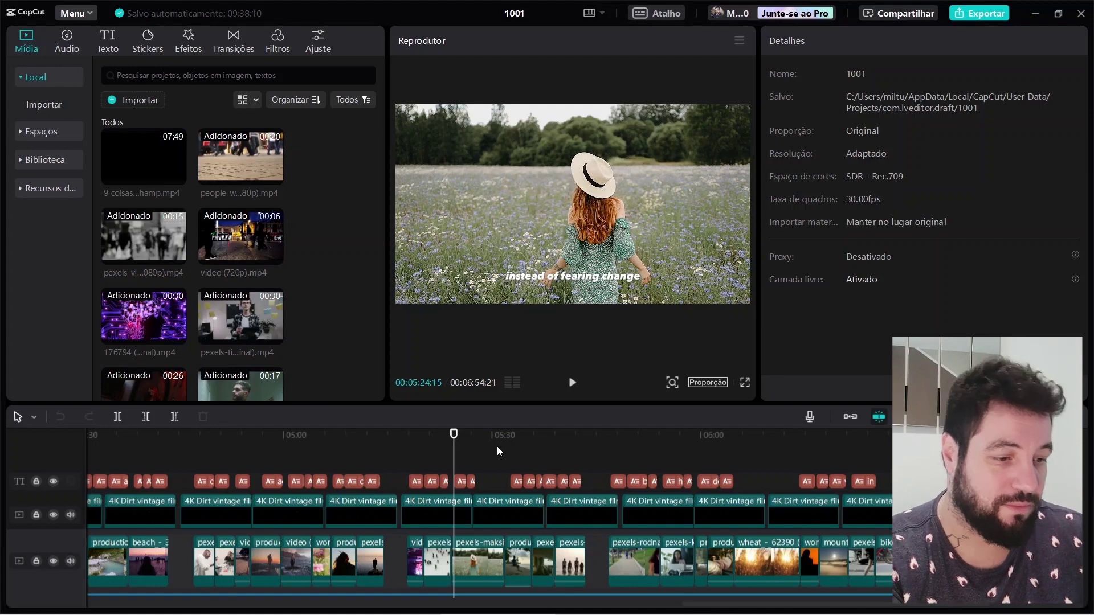
{"action": "key", "text": "space"}
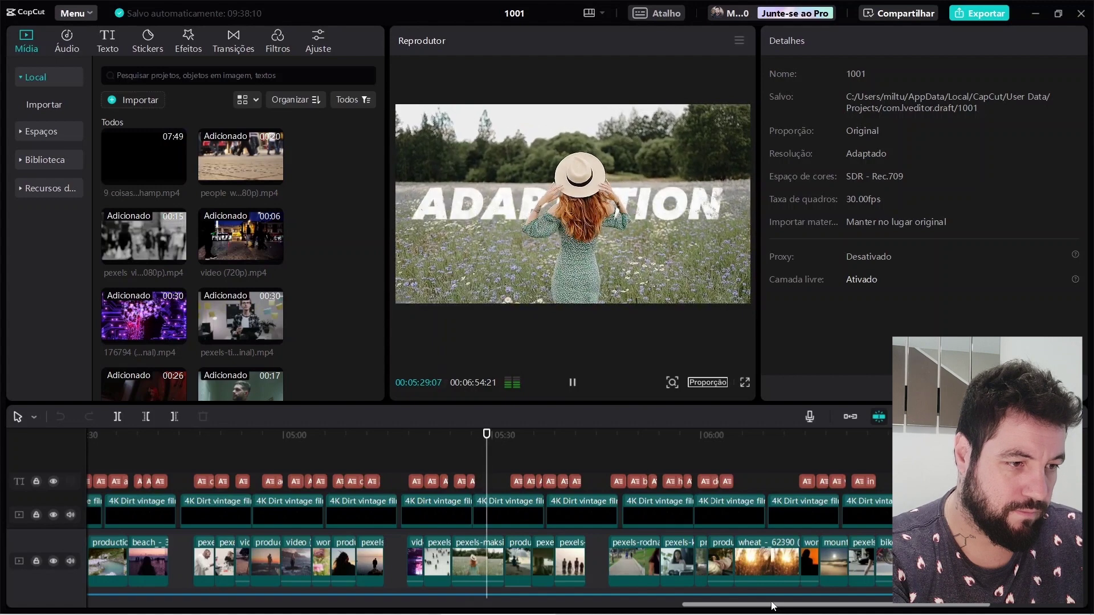
{"action": "key", "text": "space"}
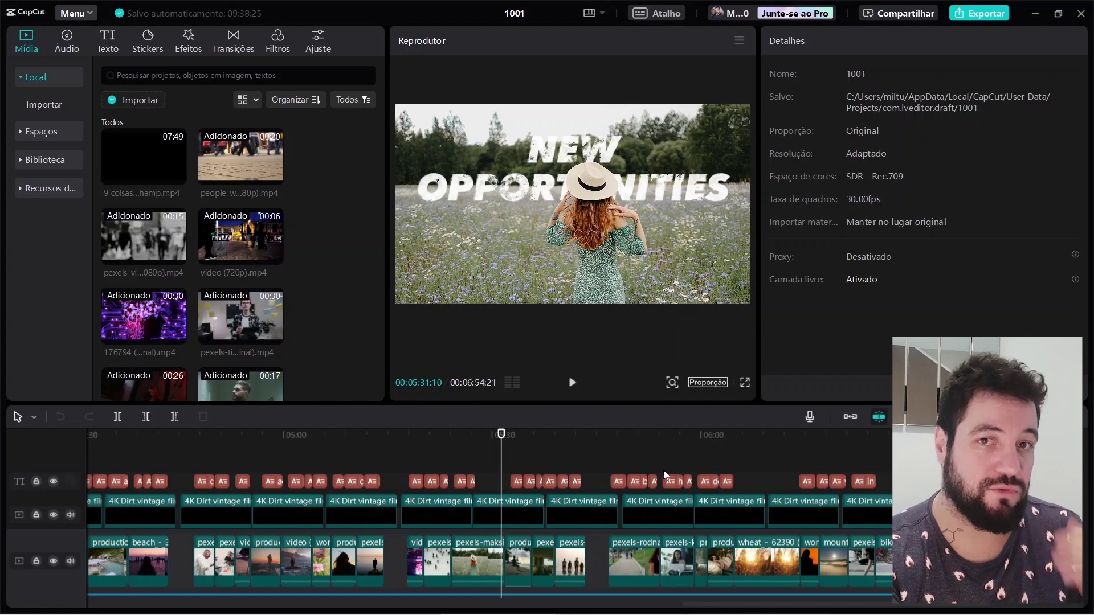
Return to the start of the timeline, scrub through the first minute of the video and look over the stacked tracks.
{"action": "left_click_drag", "start_coordinate": [788, 605], "coordinate": [205, 604]}
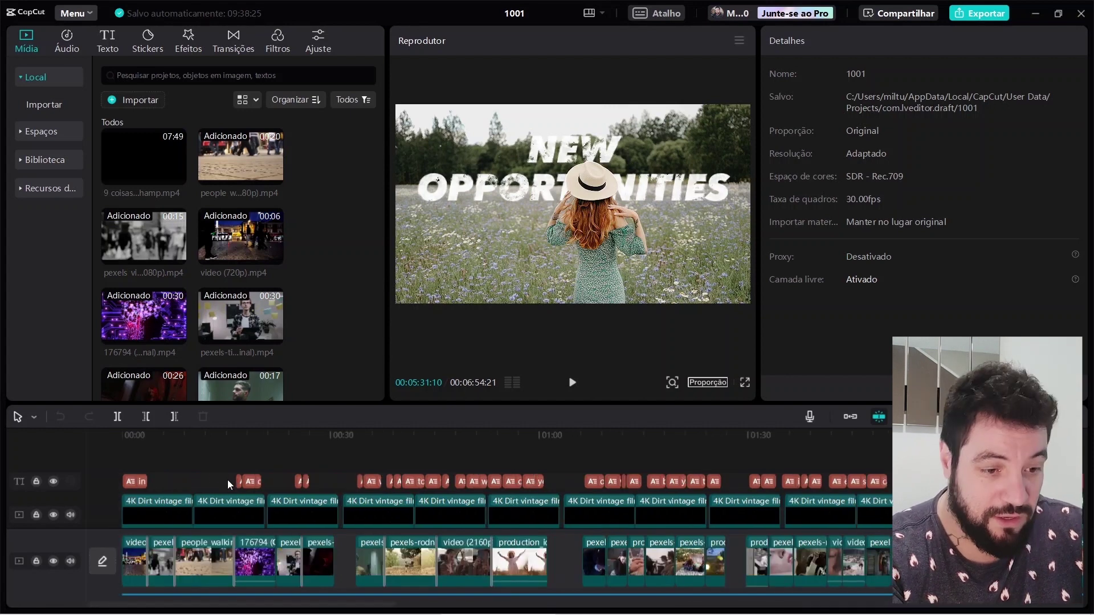
{"action": "left_click", "coordinate": [160, 436]}
{"action": "left_click_drag", "start_coordinate": [160, 436], "coordinate": [123, 435]}
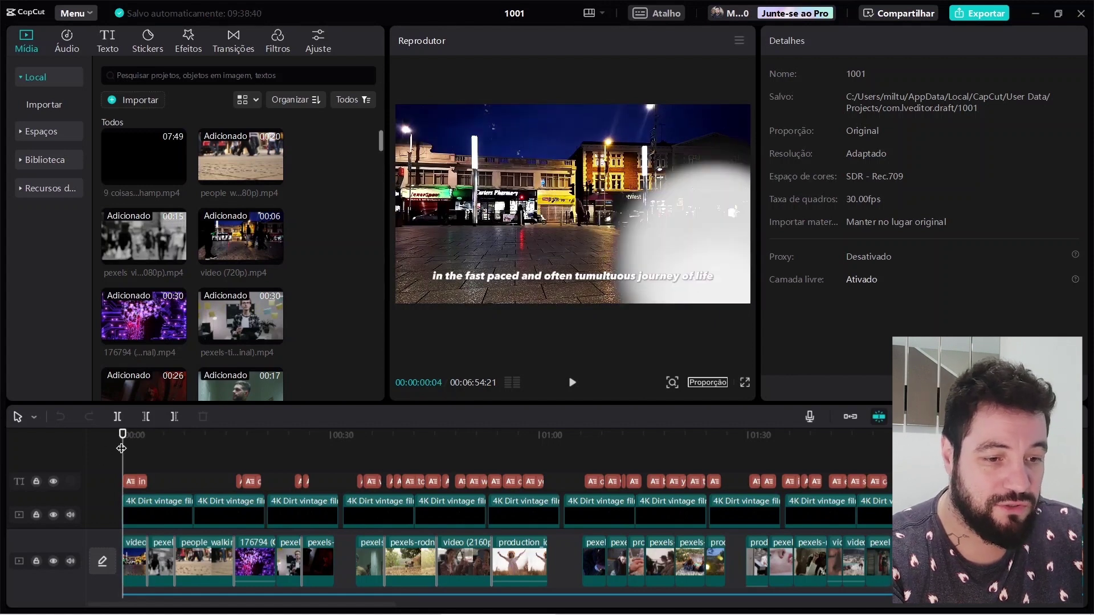
{"action": "left_click_drag", "start_coordinate": [122, 450], "coordinate": [292, 443]}
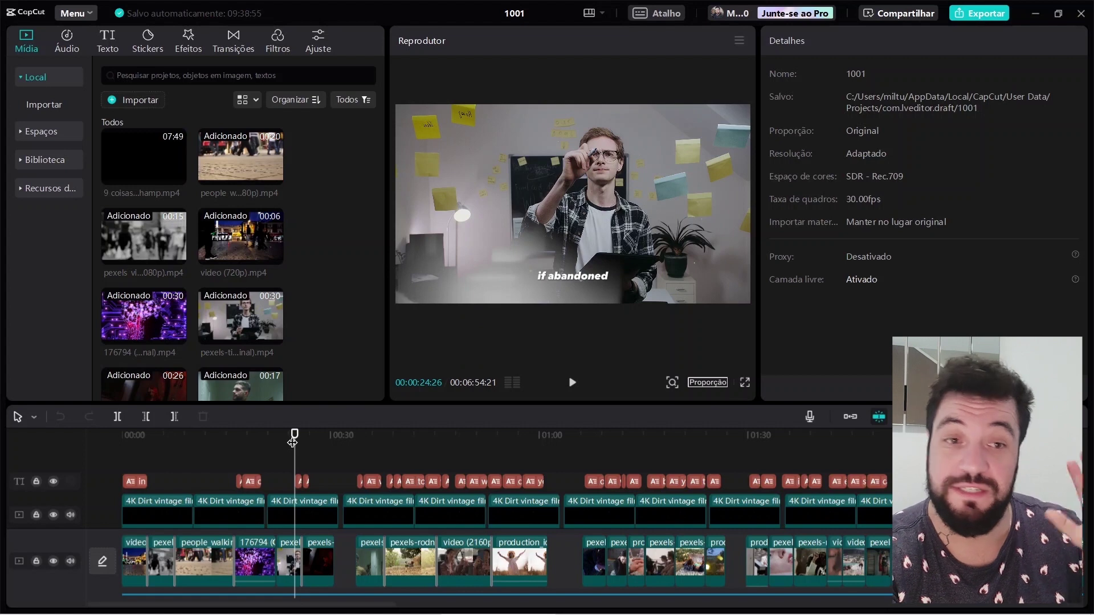
{"action": "left_click_drag", "start_coordinate": [325, 435], "coordinate": [564, 451]}
{"action": "scroll", "coordinate": [309, 524], "scroll_direction": "up", "scroll_amount": 2}
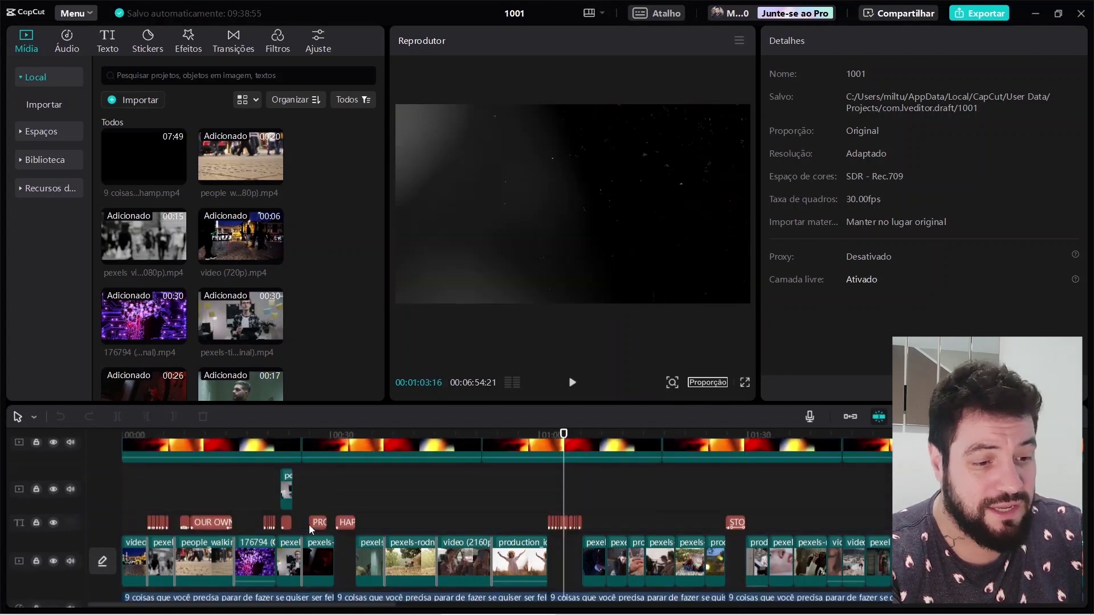
{"action": "scroll", "coordinate": [309, 524], "scroll_direction": "down", "scroll_amount": 2}
{"action": "scroll", "coordinate": [254, 536], "scroll_direction": "down", "scroll_amount": 2}
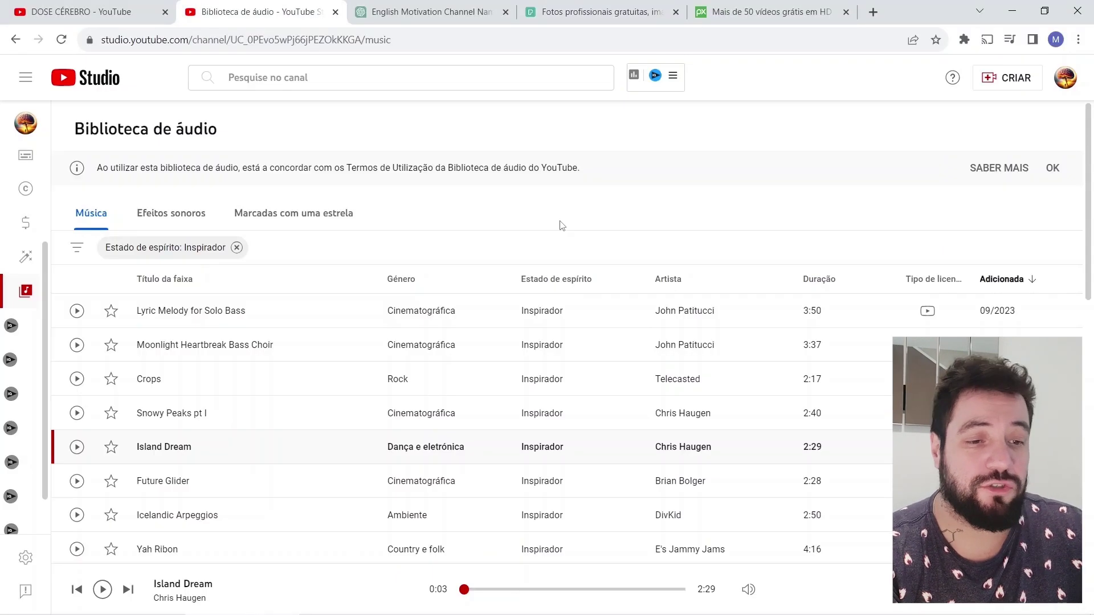
In the YouTube Studio audio library, check the Inspirador mood filter and play the track Island Dream.
{"action": "left_click", "coordinate": [181, 250]}
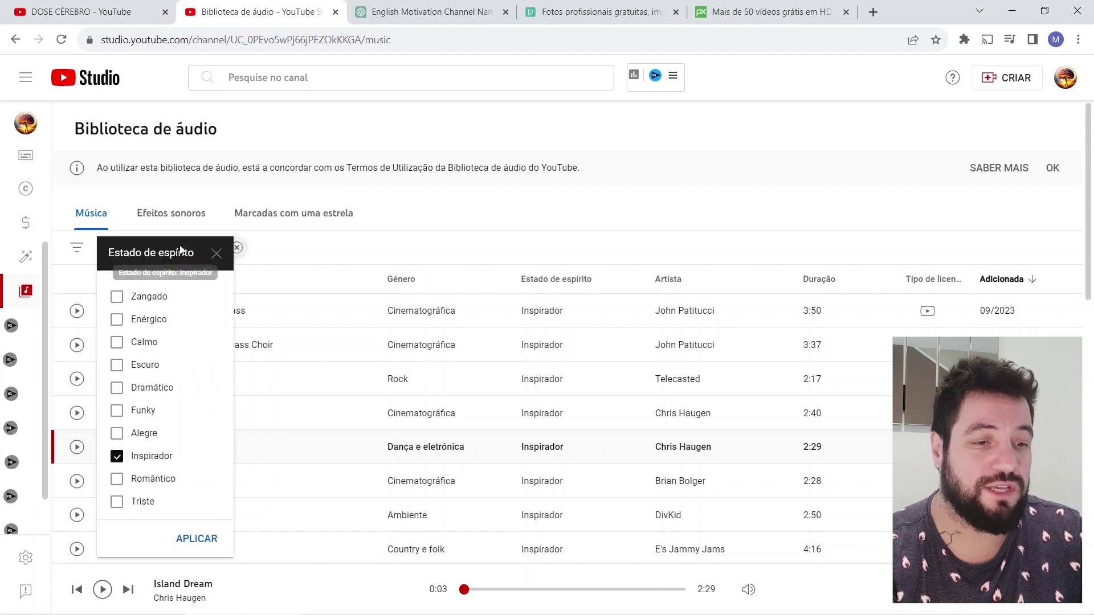
{"action": "left_click", "coordinate": [195, 537]}
{"action": "left_click_drag", "start_coordinate": [139, 449], "coordinate": [203, 454]}
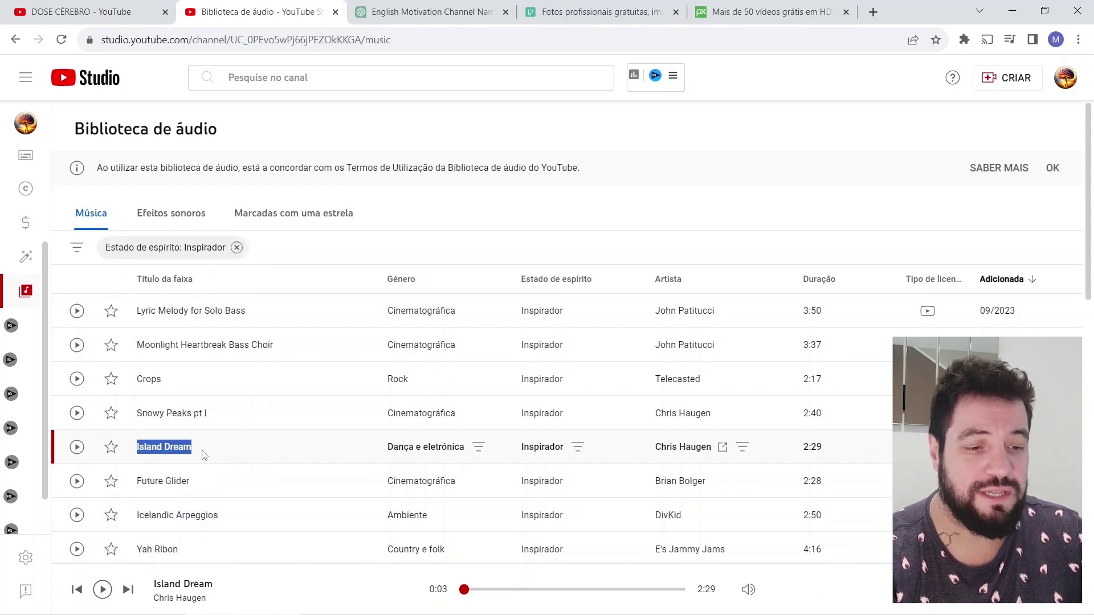
{"action": "left_click", "coordinate": [103, 590]}
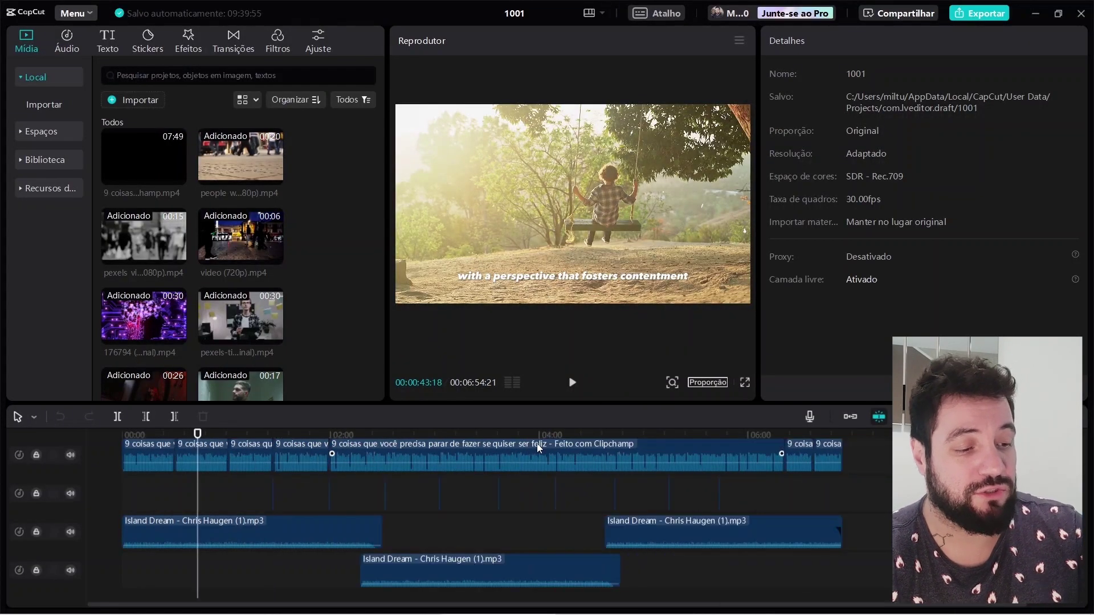
Switch back to CapCut and scrub through the whole edit from about 4:20 to review its clips and text tracks.
{"action": "left_click", "coordinate": [574, 441]}
{"action": "scroll", "coordinate": [574, 441], "scroll_direction": "up", "scroll_amount": 5}
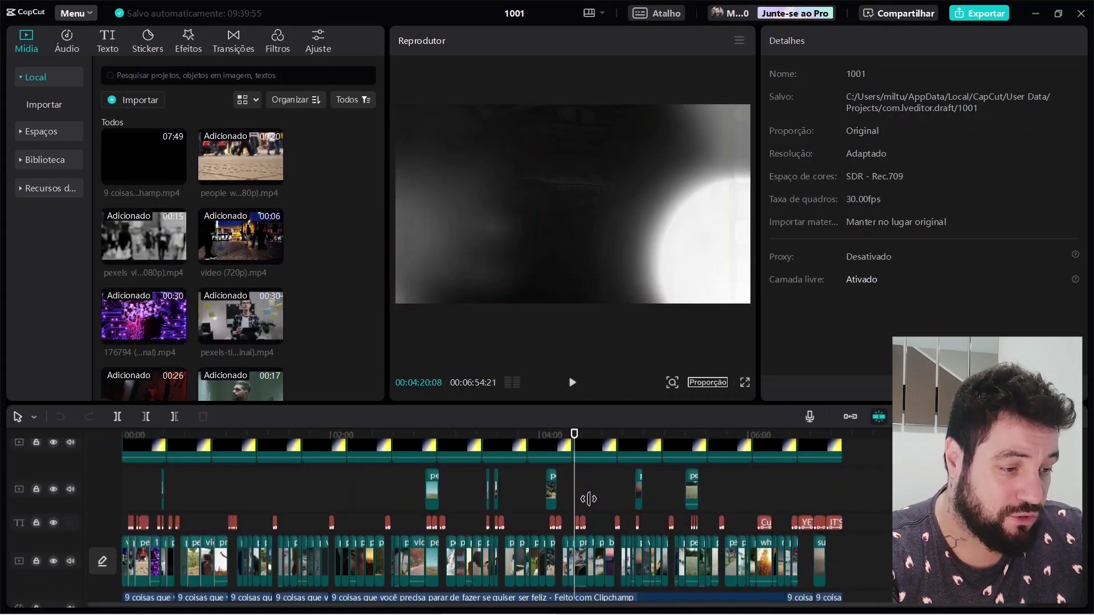
{"action": "left_click", "coordinate": [589, 437]}
{"action": "left_click_drag", "start_coordinate": [589, 437], "coordinate": [725, 439]}
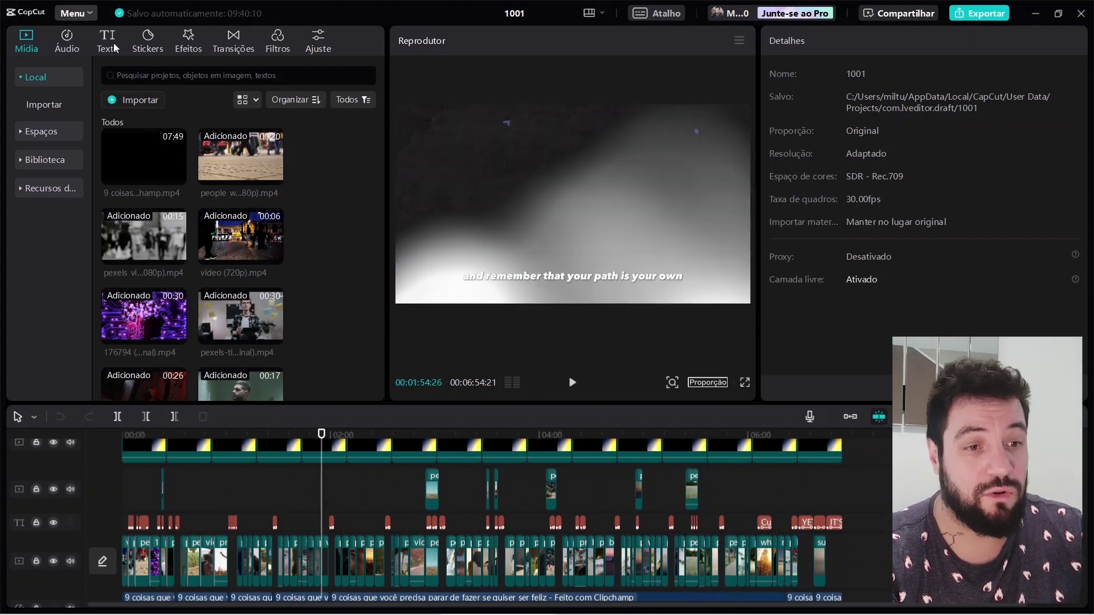
Open the automatic captions settings and look through the available caption languages.
{"action": "left_click", "coordinate": [114, 47]}
{"action": "left_click", "coordinate": [39, 217]}
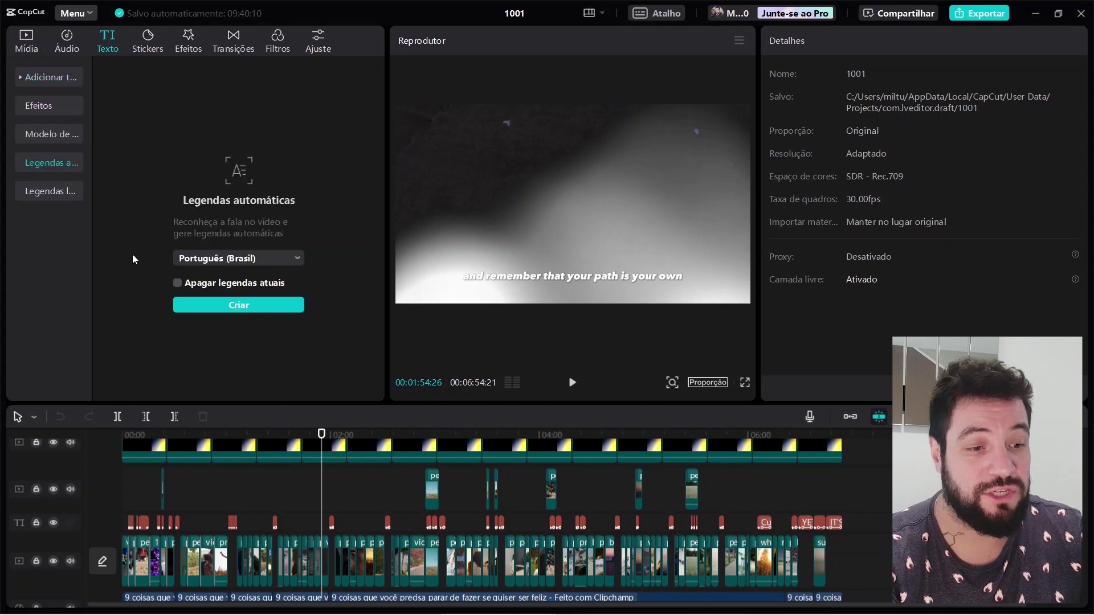
{"action": "left_click", "coordinate": [278, 258]}
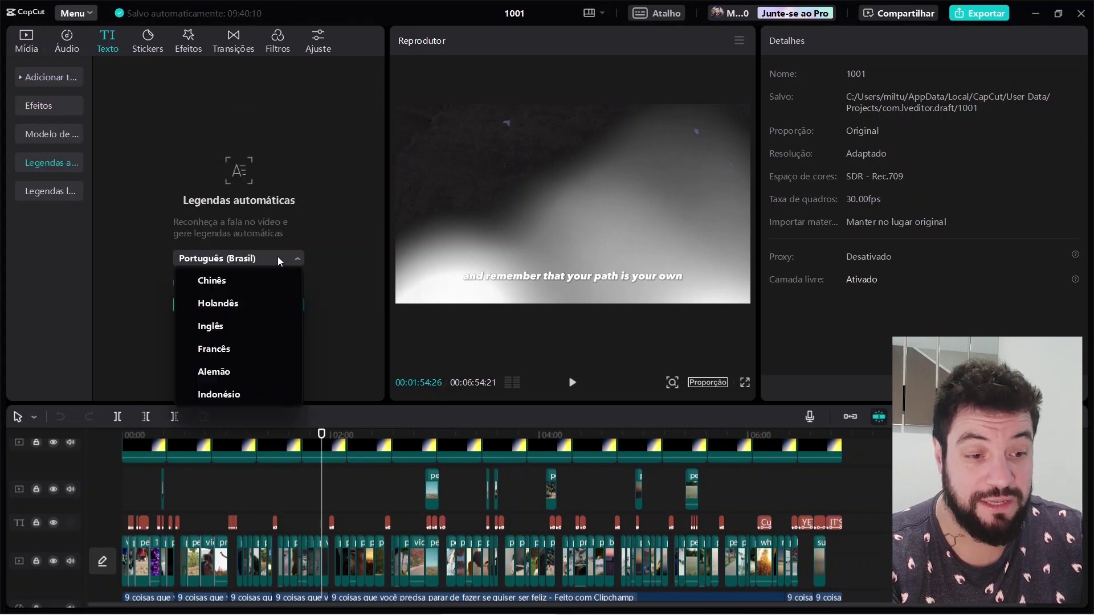
{"action": "left_click", "coordinate": [343, 336]}
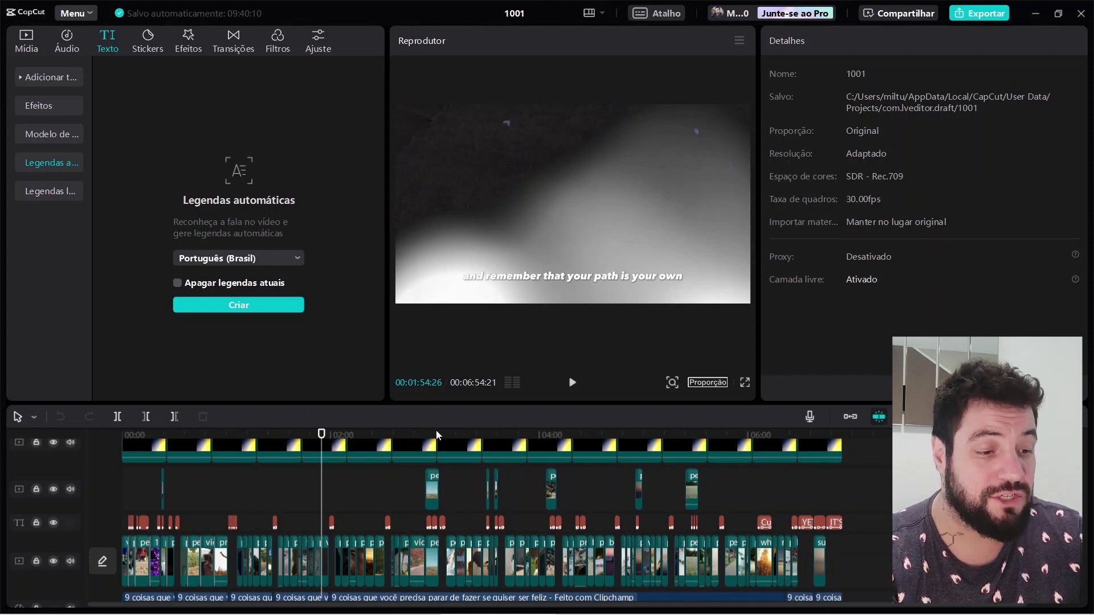
Go to the "Cultivate daily happiness" text at about 6:09 on the timeline and play its opening.
{"action": "left_click_drag", "start_coordinate": [437, 434], "coordinate": [446, 434]}
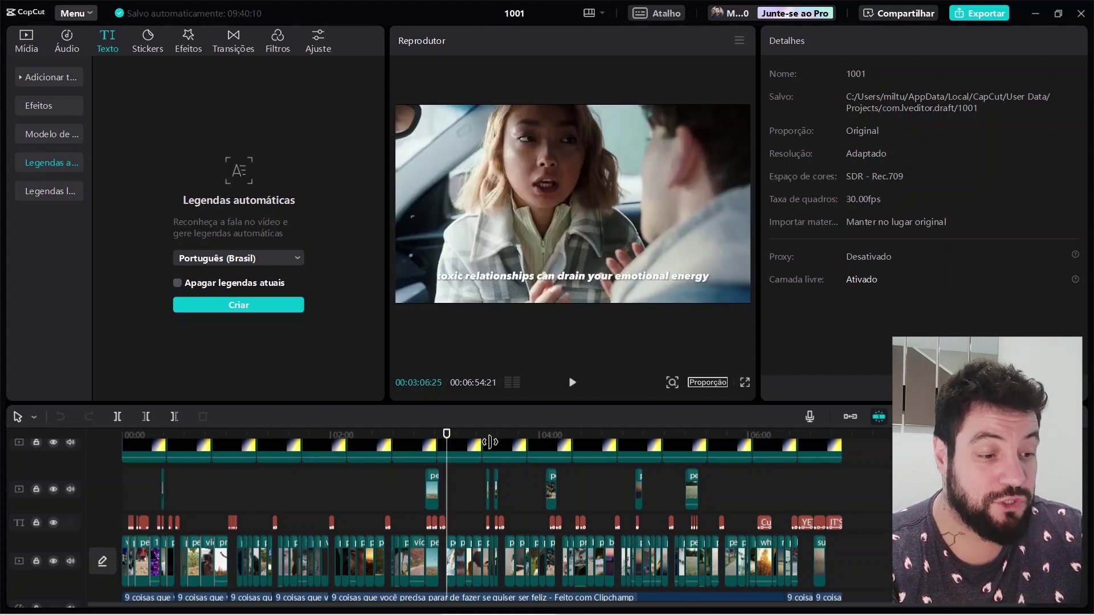
{"action": "left_click", "coordinate": [763, 434]}
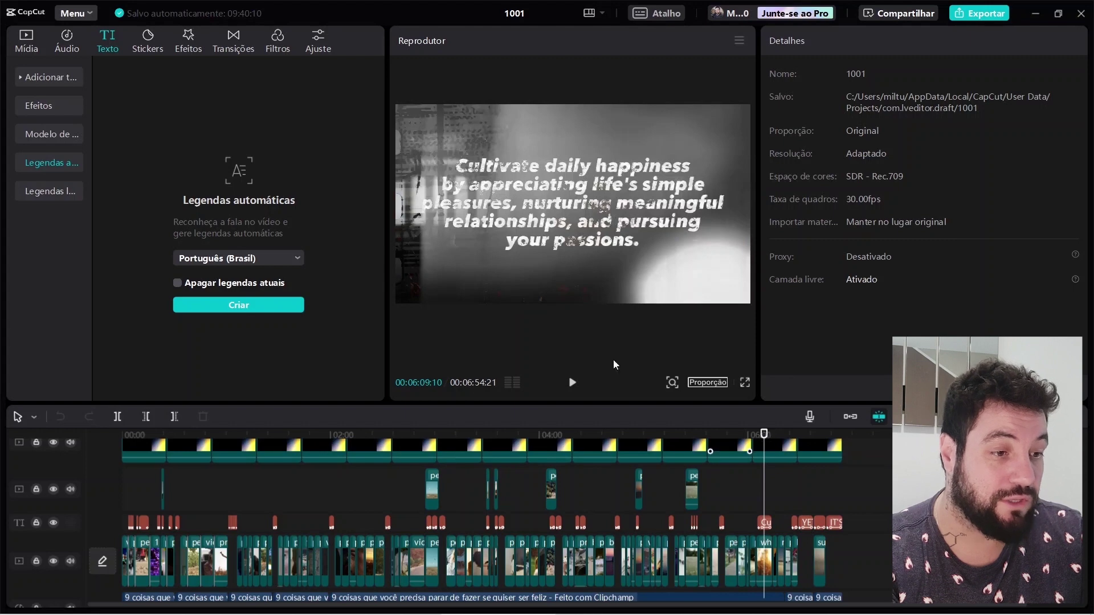
{"action": "scroll", "coordinate": [769, 510], "scroll_direction": "up", "scroll_amount": 5}
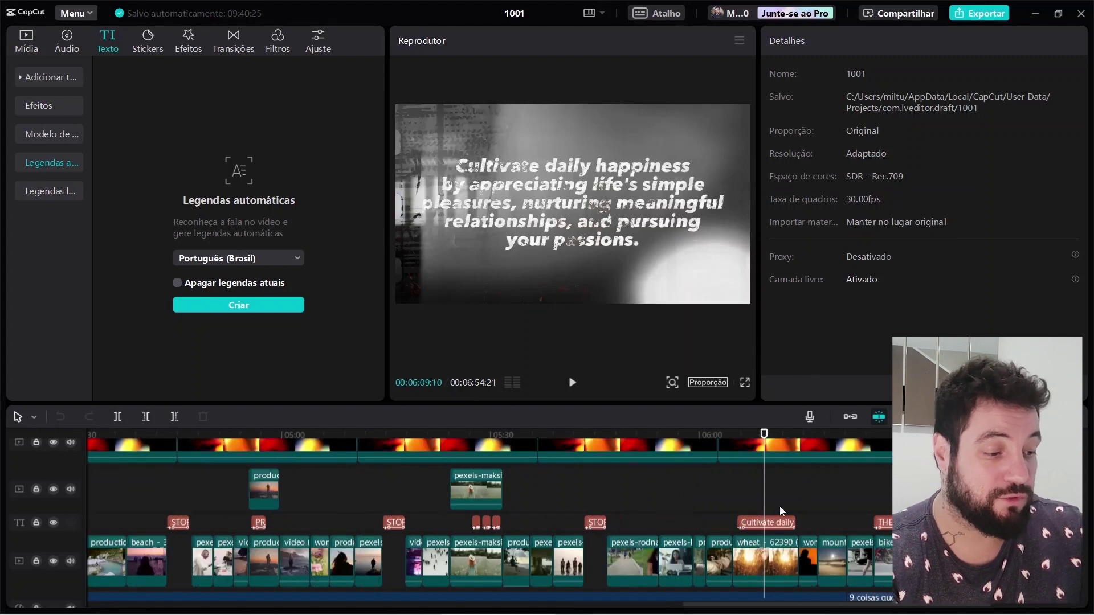
{"action": "left_click_drag", "start_coordinate": [762, 434], "coordinate": [730, 436]}
{"action": "key", "text": "space"}
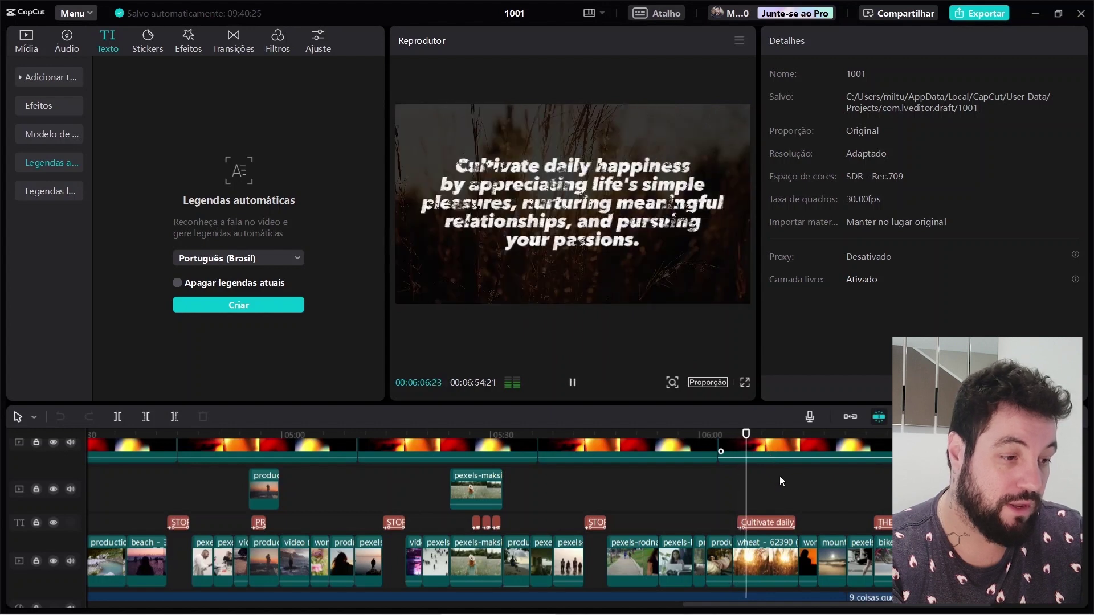
{"action": "key", "text": "space"}
Select the "Cultivate daily happiness" text, inspect its entrance and loop animations, and play it again.
{"action": "left_click", "coordinate": [768, 523]}
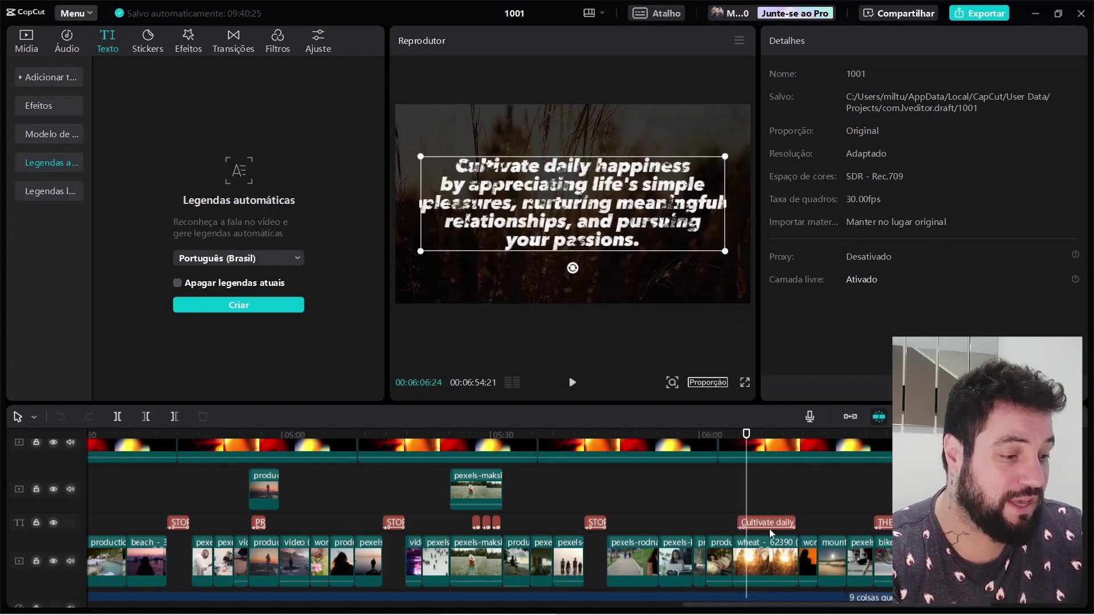
{"action": "left_click", "coordinate": [828, 47]}
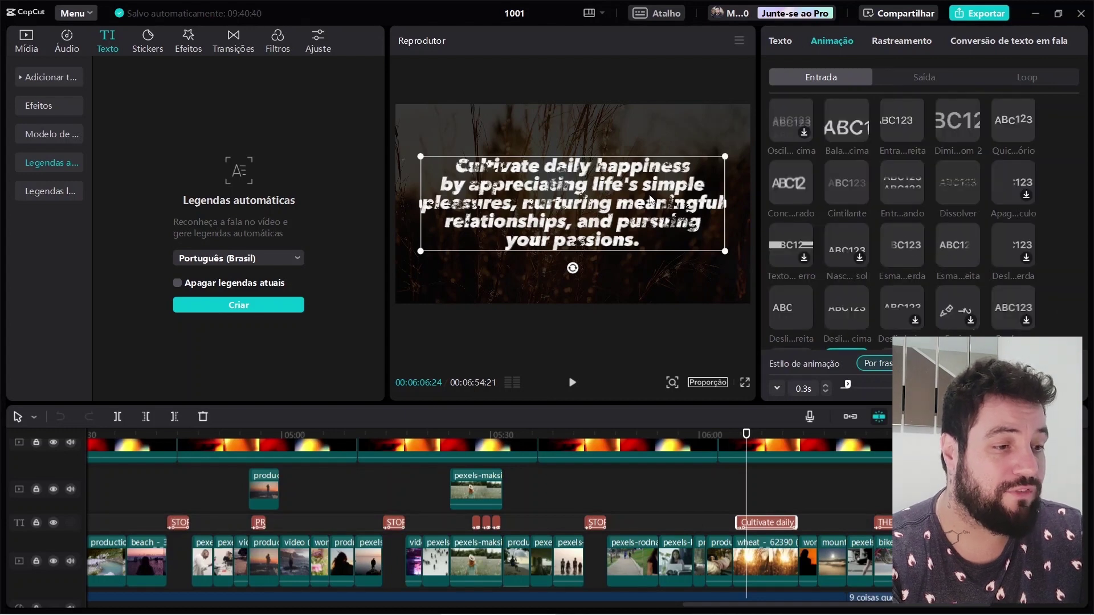
{"action": "left_click", "coordinate": [1024, 83]}
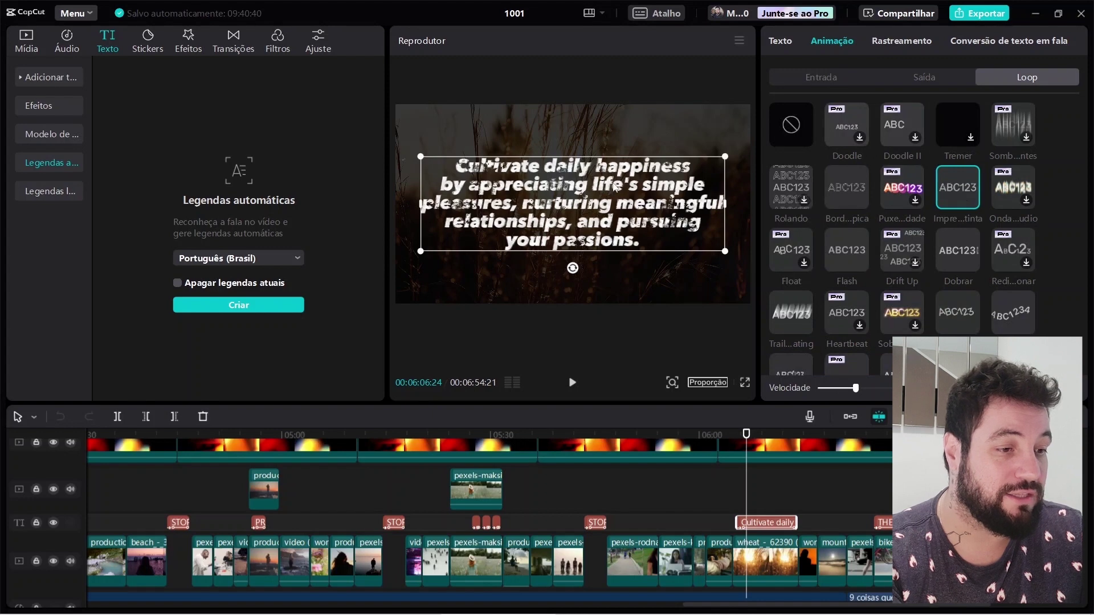
{"action": "left_click", "coordinate": [734, 435]}
{"action": "key", "text": "space"}
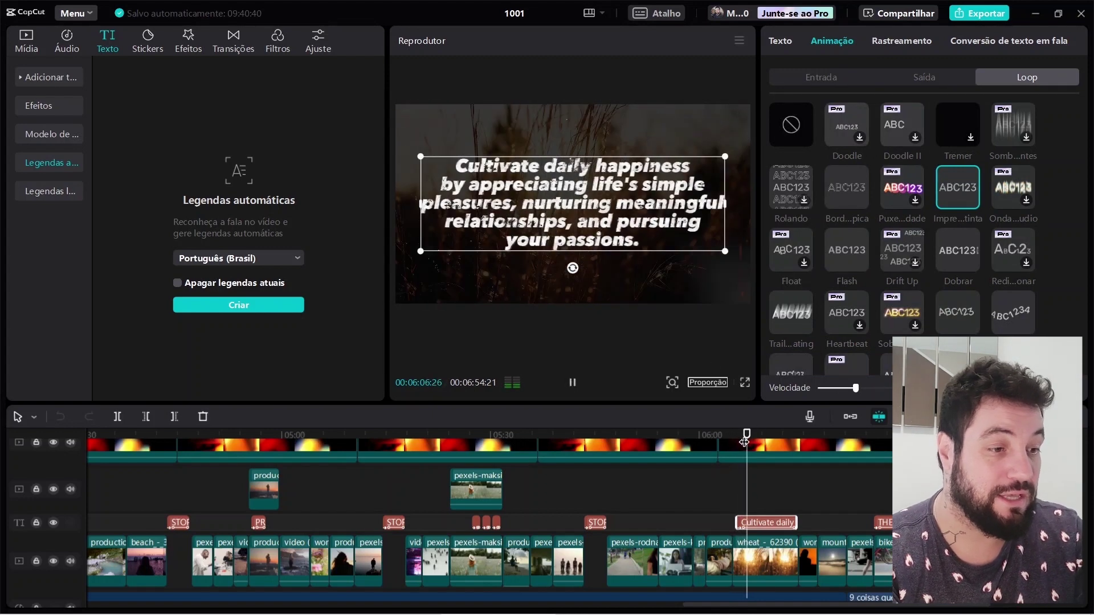
{"action": "key", "text": "space"}
Scrub backwards through the edit from about 5:41, review the opening minute and return the playhead to 0:00.
{"action": "left_click", "coordinate": [567, 435]}
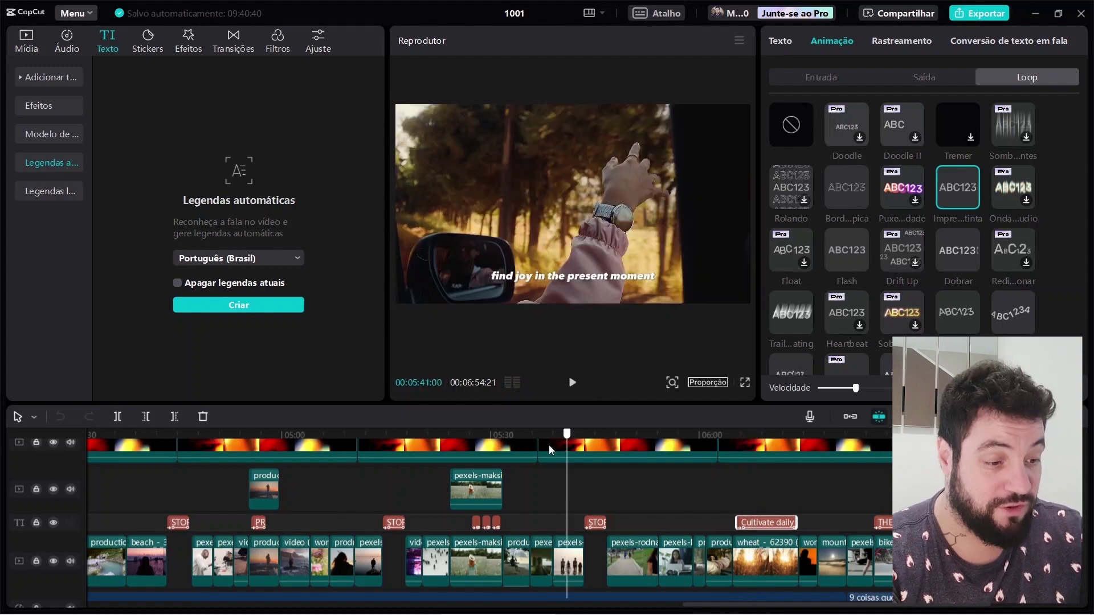
{"action": "left_click_drag", "start_coordinate": [548, 435], "coordinate": [56, 483]}
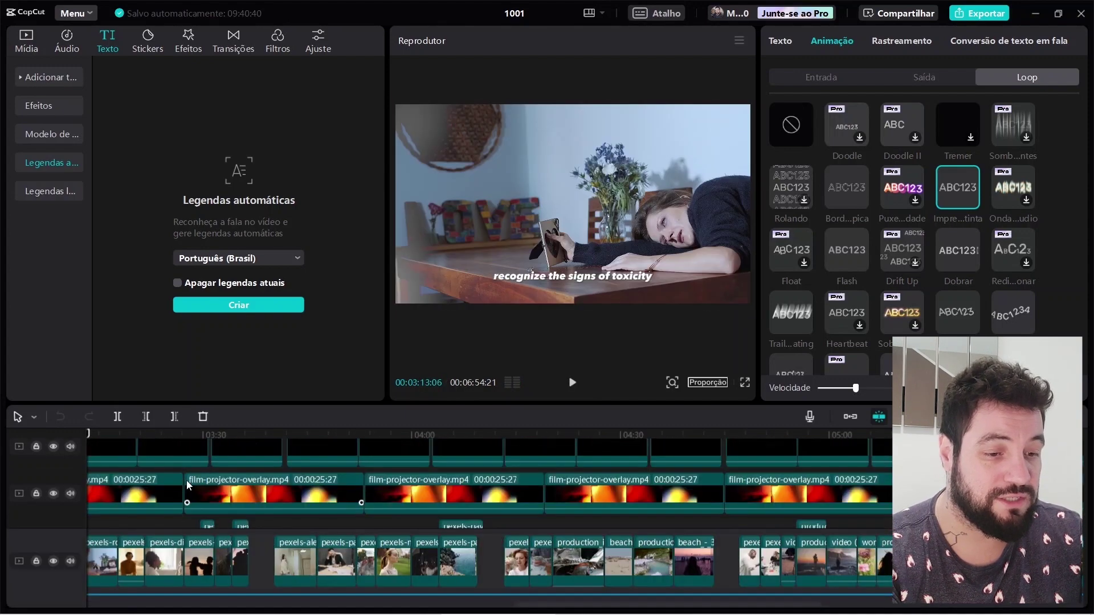
{"action": "scroll", "coordinate": [186, 480], "scroll_direction": "up", "scroll_amount": 2}
{"action": "left_click_drag", "start_coordinate": [115, 431], "coordinate": [22, 442]}
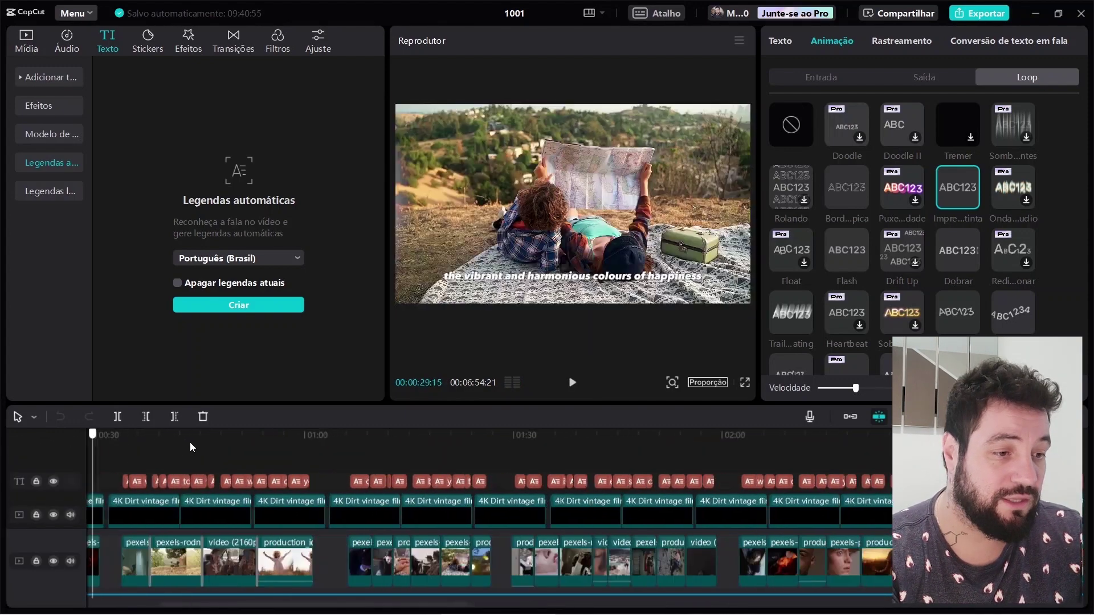
{"action": "left_click_drag", "start_coordinate": [146, 448], "coordinate": [366, 463]}
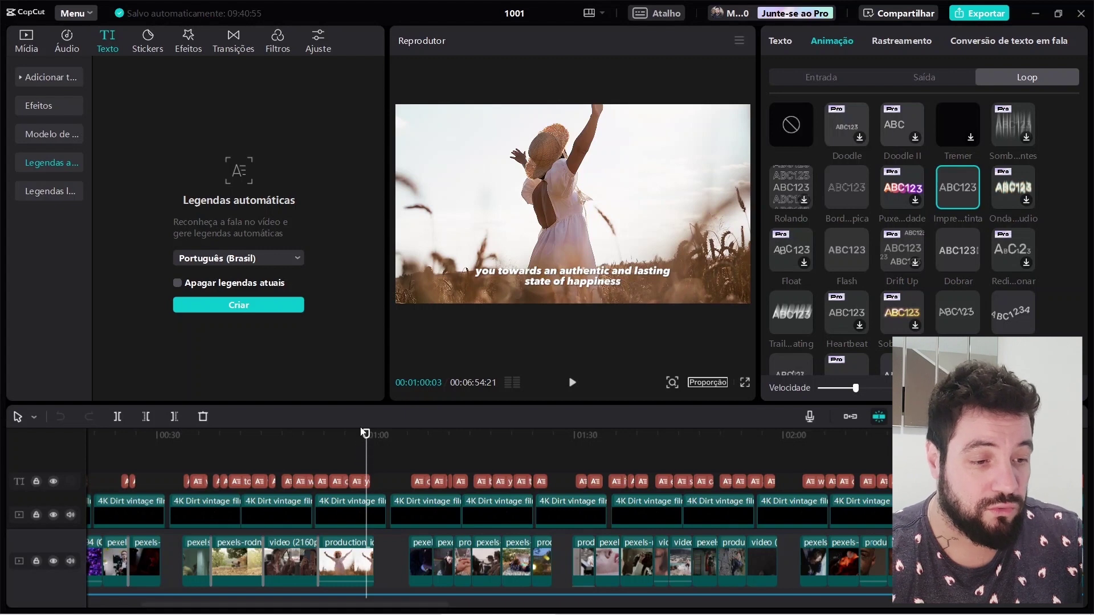
{"action": "left_click_drag", "start_coordinate": [365, 433], "coordinate": [121, 452]}
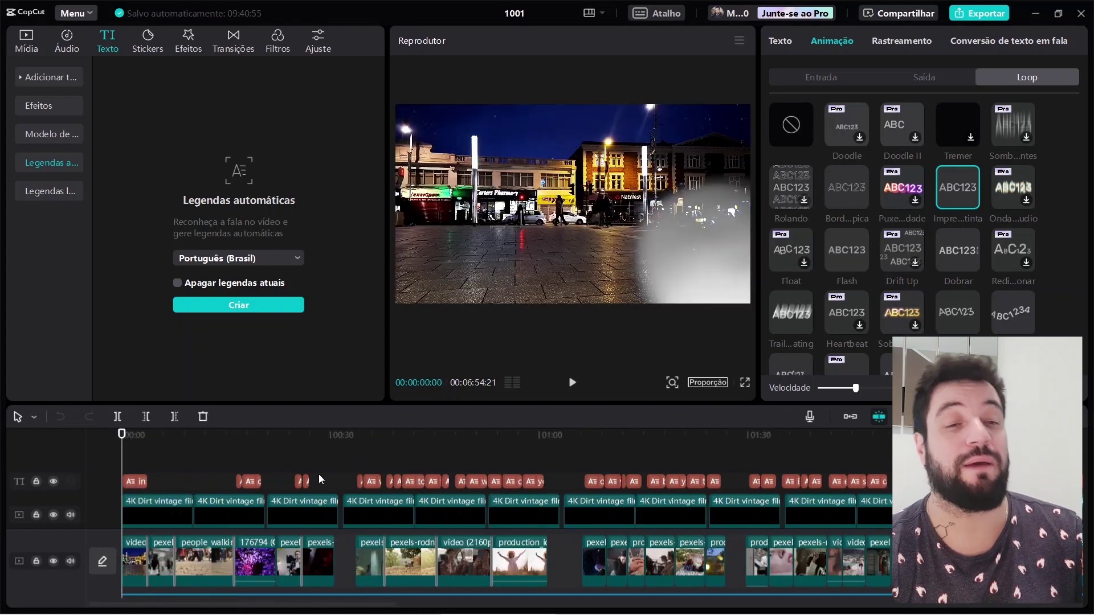